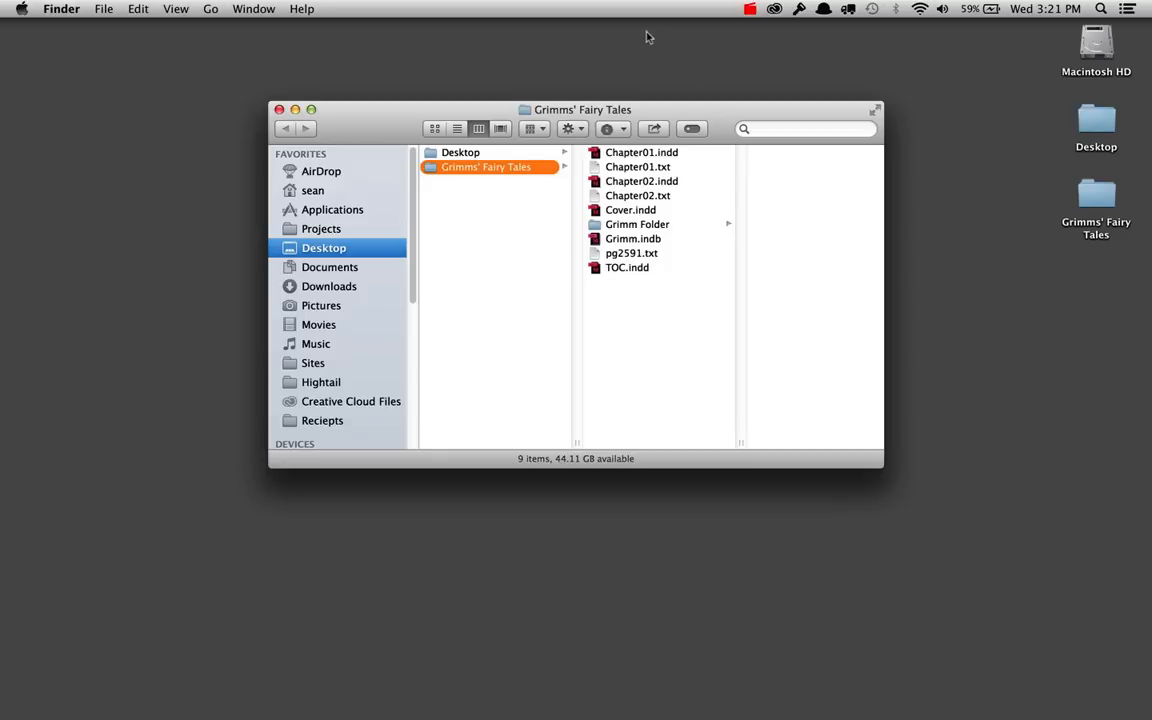
Step: Open the Grimm.indb book in InDesign and its Chapter01 document, keeping the book's document list clear of the page text
double_click(563, 238)
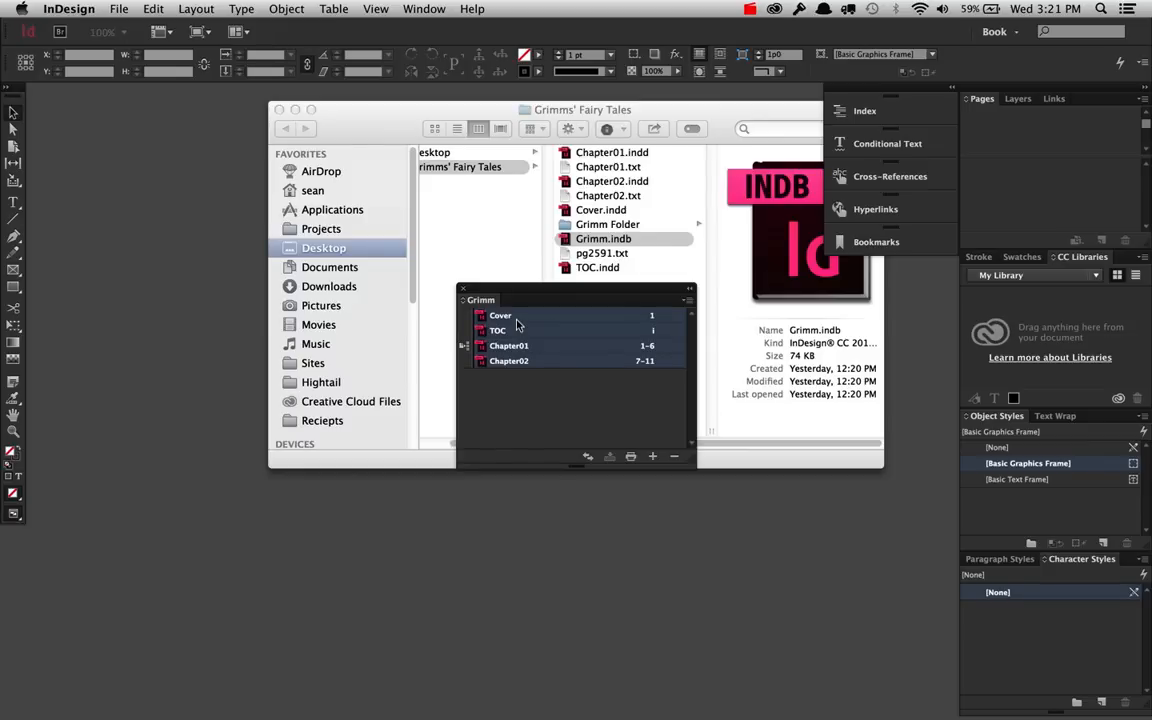
left_click(536, 383)
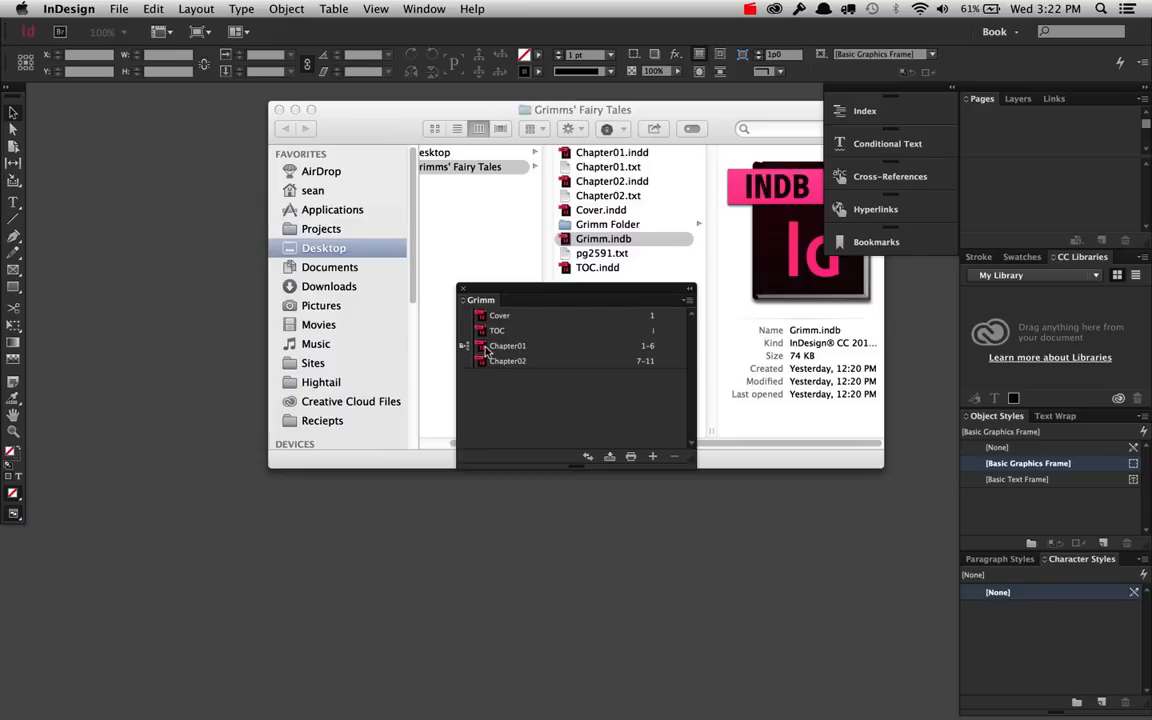
double_click(483, 348)
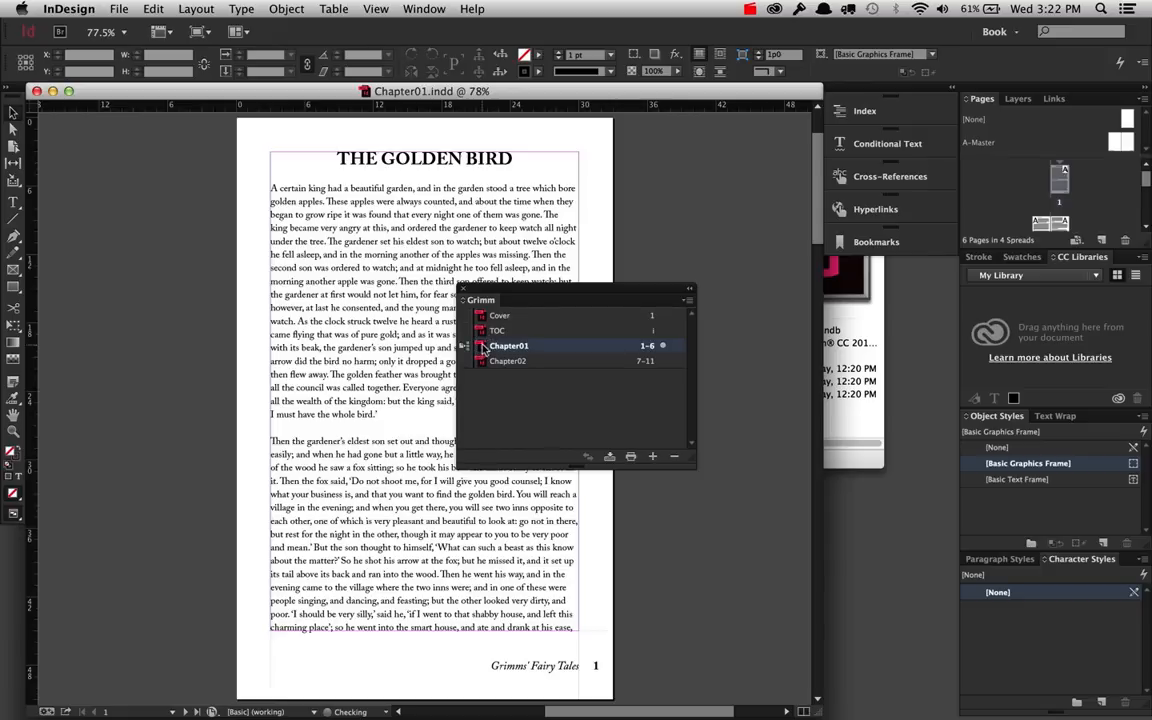
left_click_drag(548, 297, 805, 380)
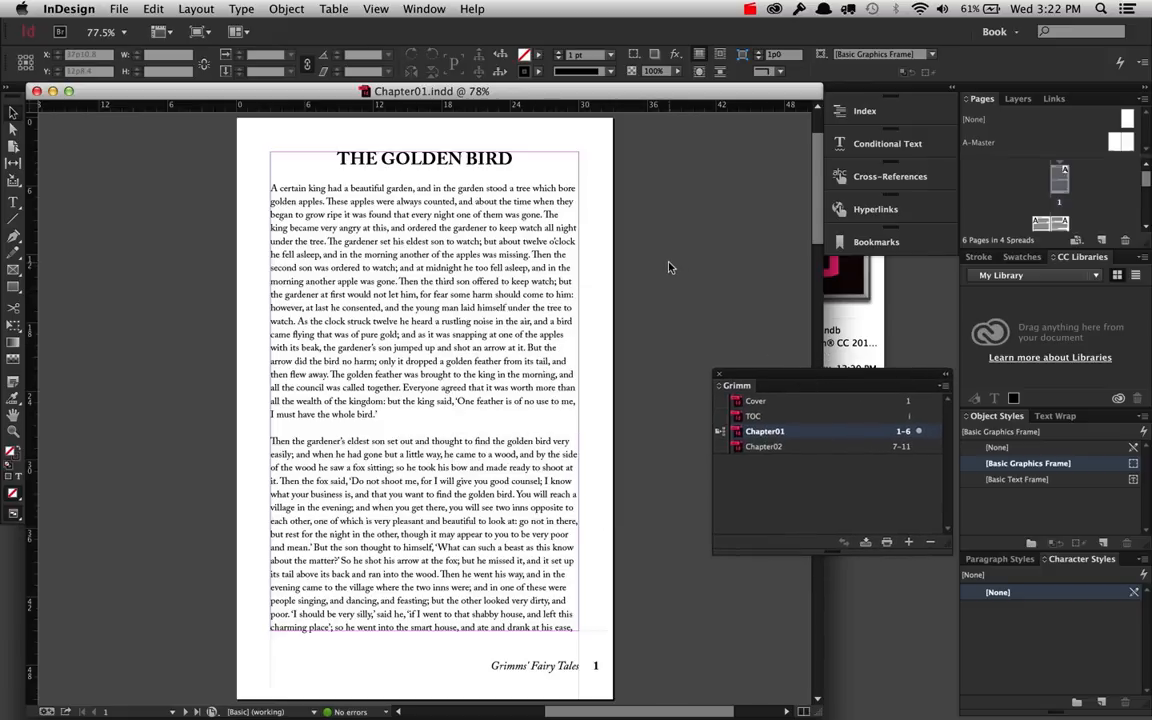
Step: Set the Chapter Title paragraph style's EPUB and HTML export tag to h1 with the class chapter-title, keeping Emit CSS on
left_click(1015, 559)
left_click_drag(1016, 561, 668, 229)
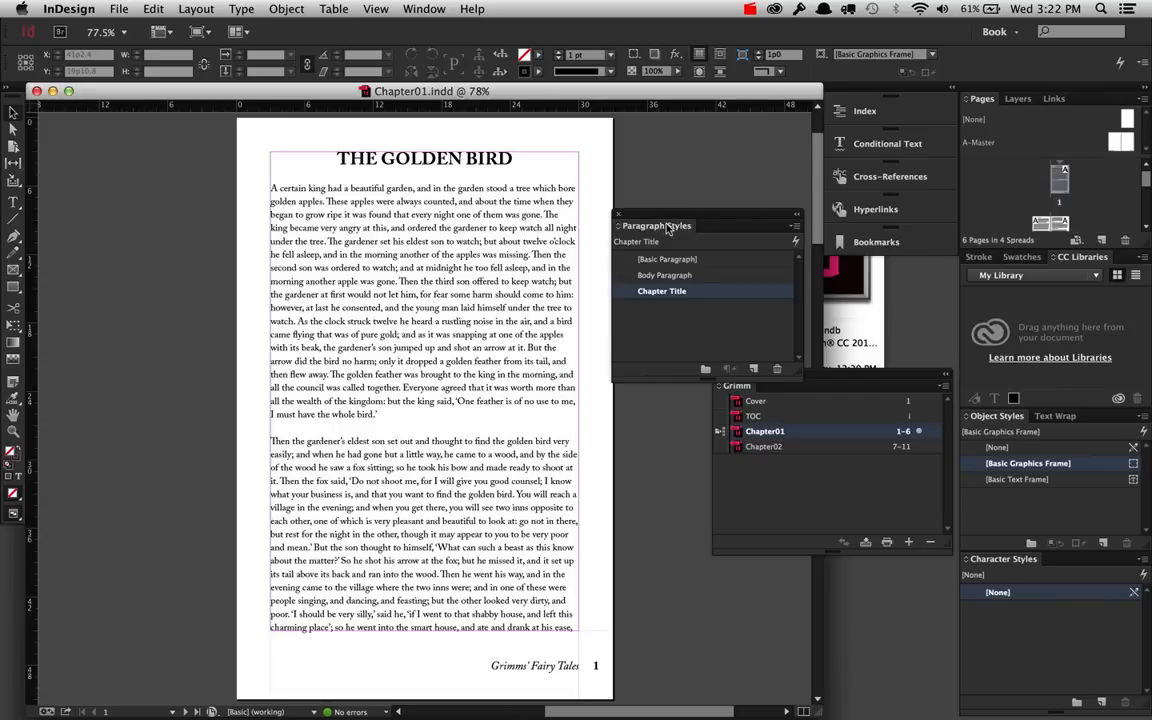
double_click(660, 297)
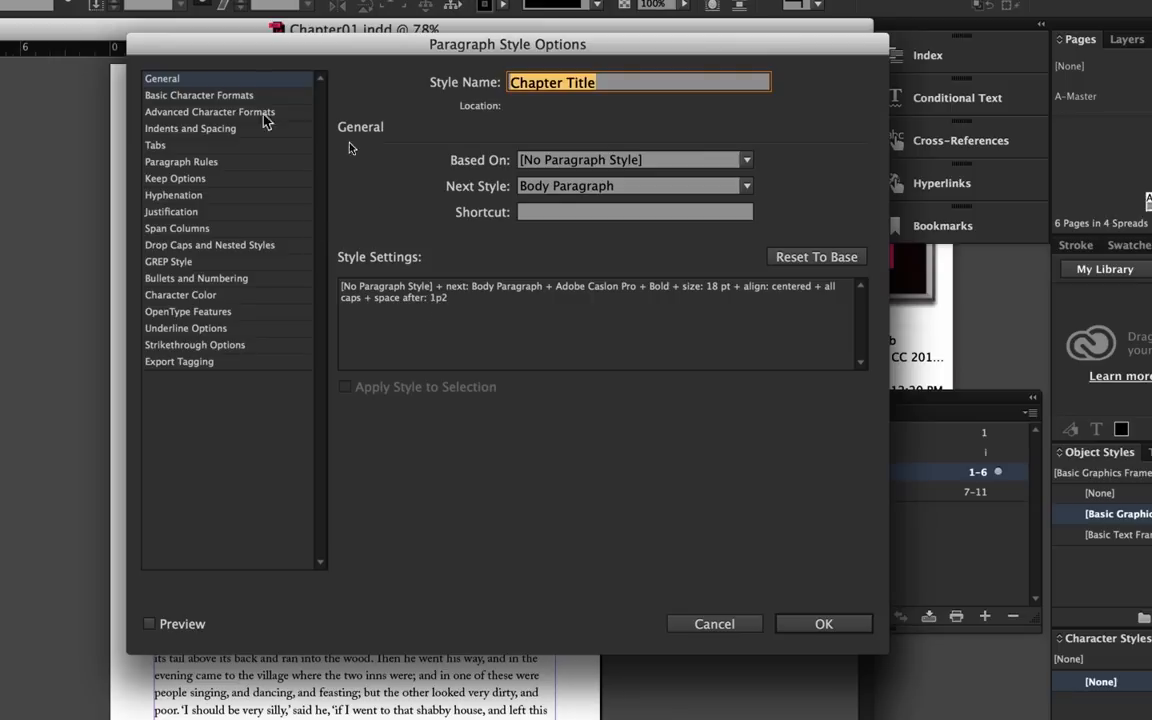
left_click(179, 364)
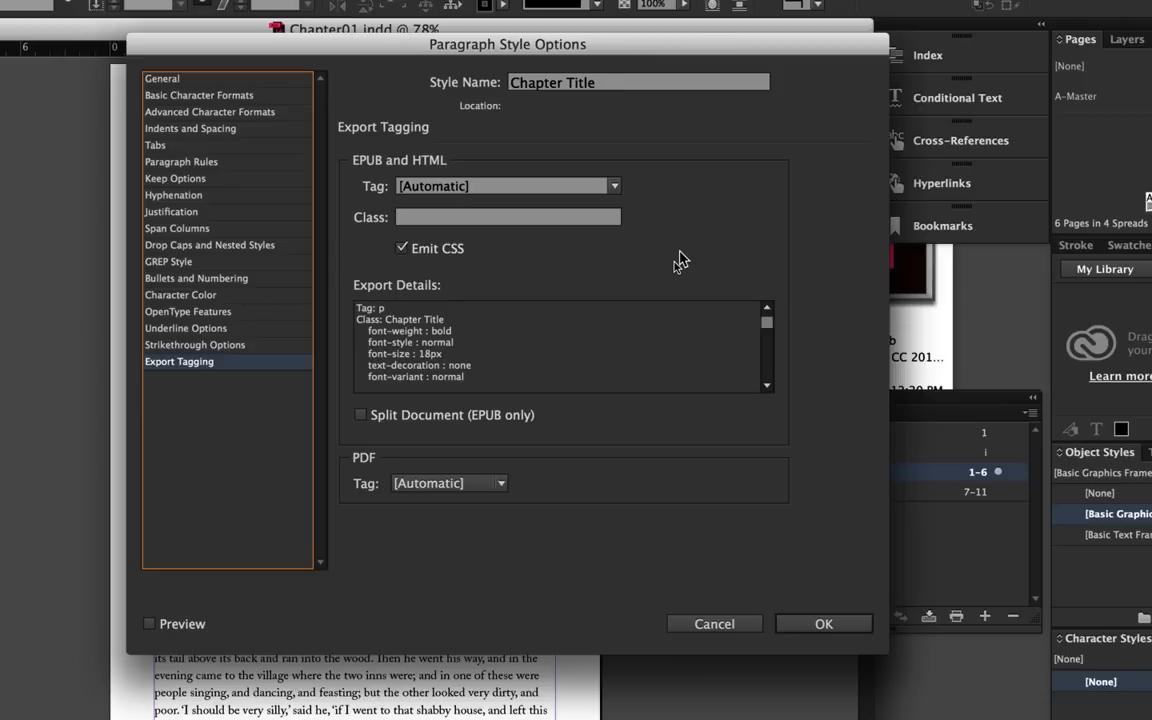
left_click(615, 187)
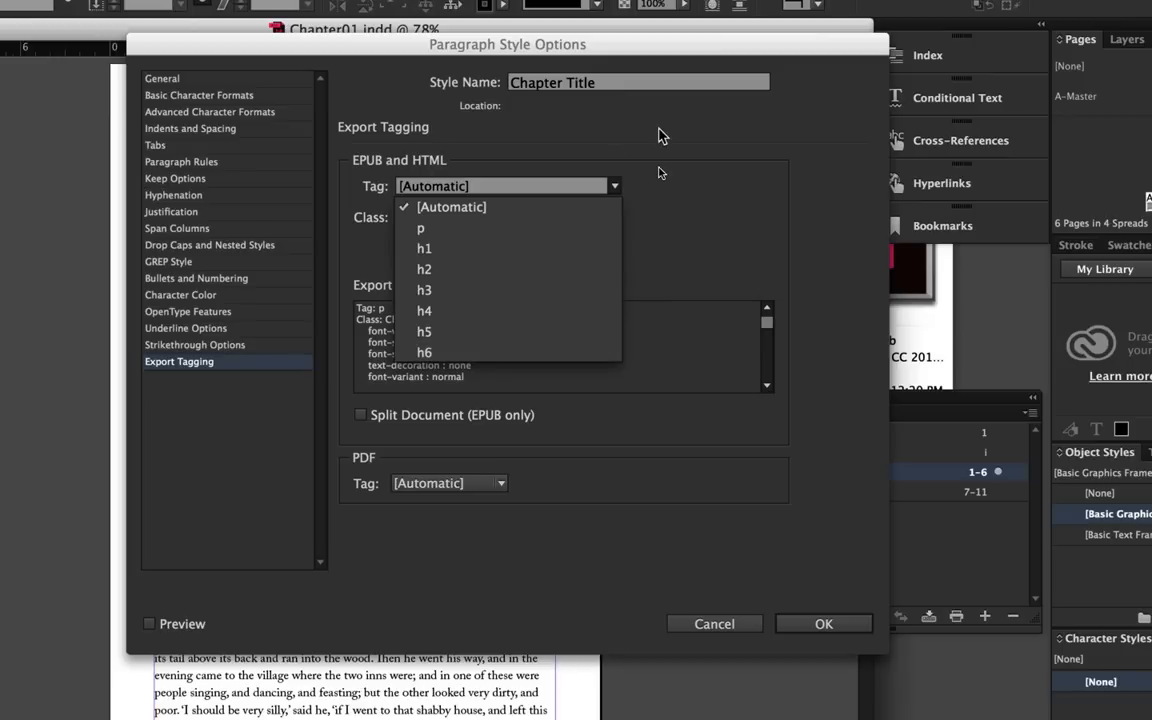
left_click(503, 252)
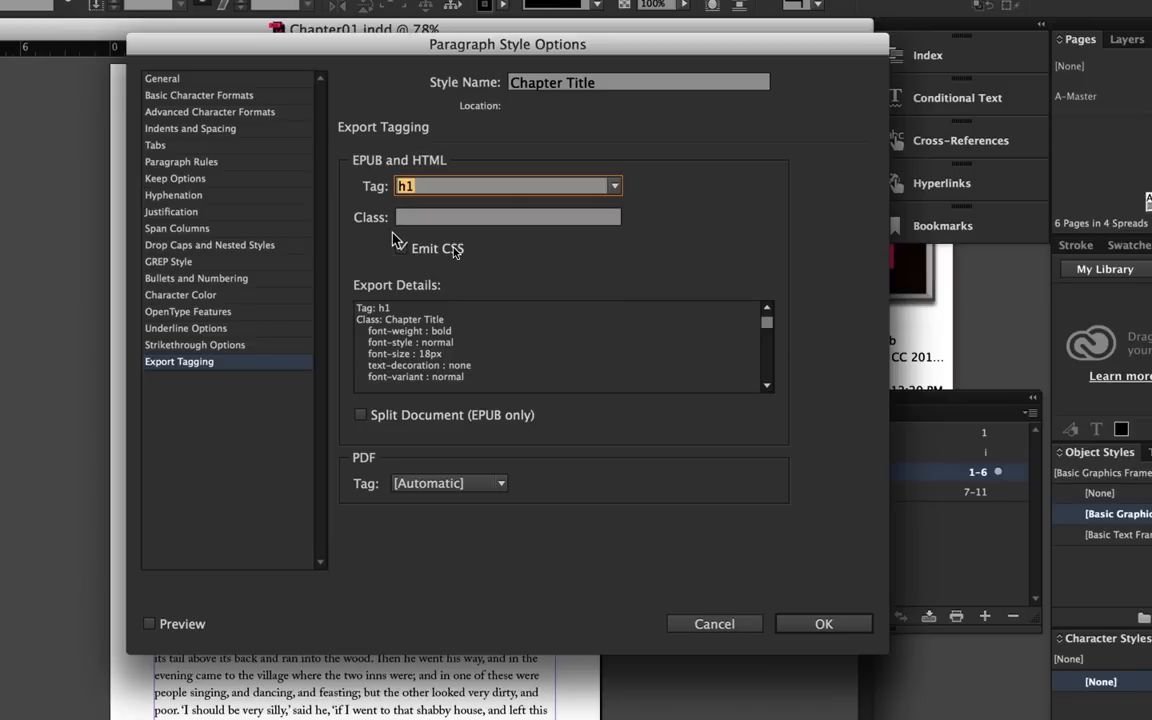
left_click(401, 247)
left_click(436, 218)
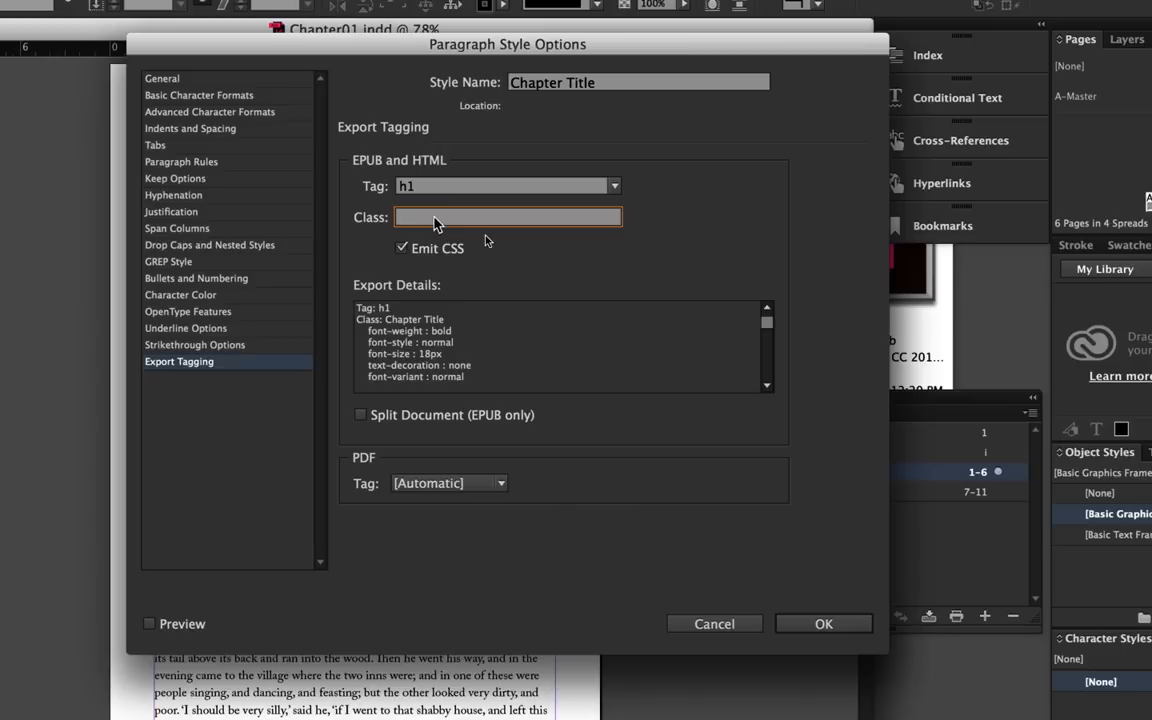
type("chapter-title")
key("Tab")
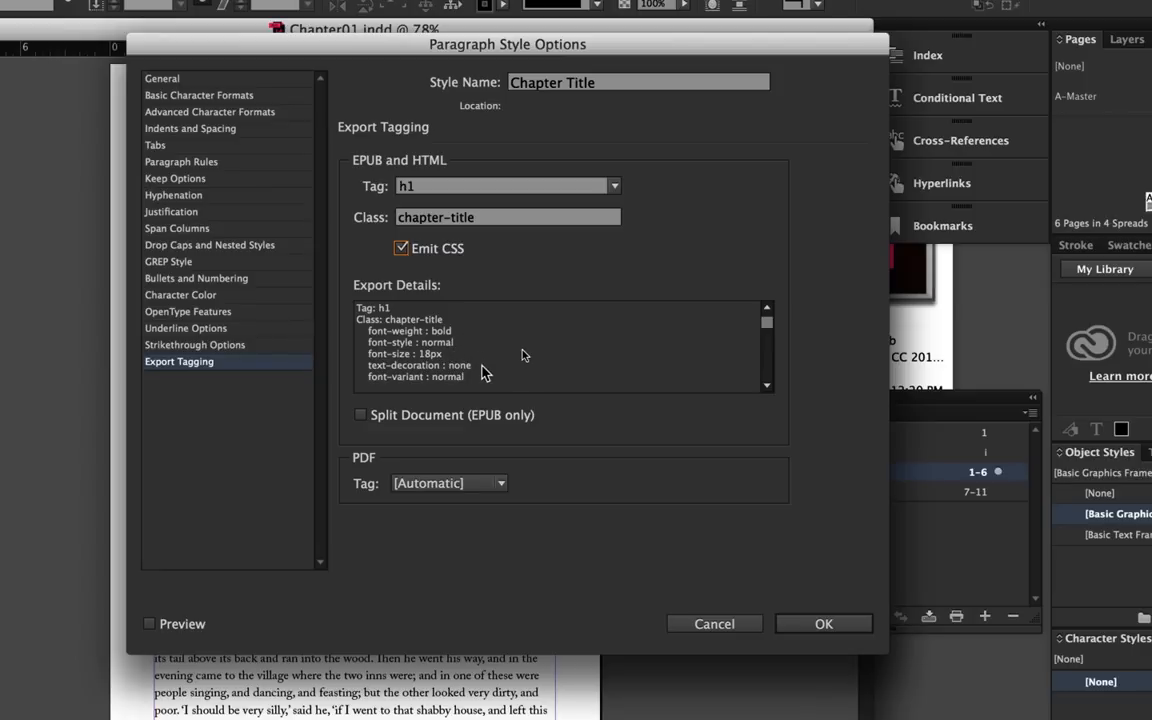
Step: Examine the complete list of CSS export details for the Chapter Title style
left_click(767, 386)
left_click(767, 386)
left_click(767, 386)
left_click(767, 386)
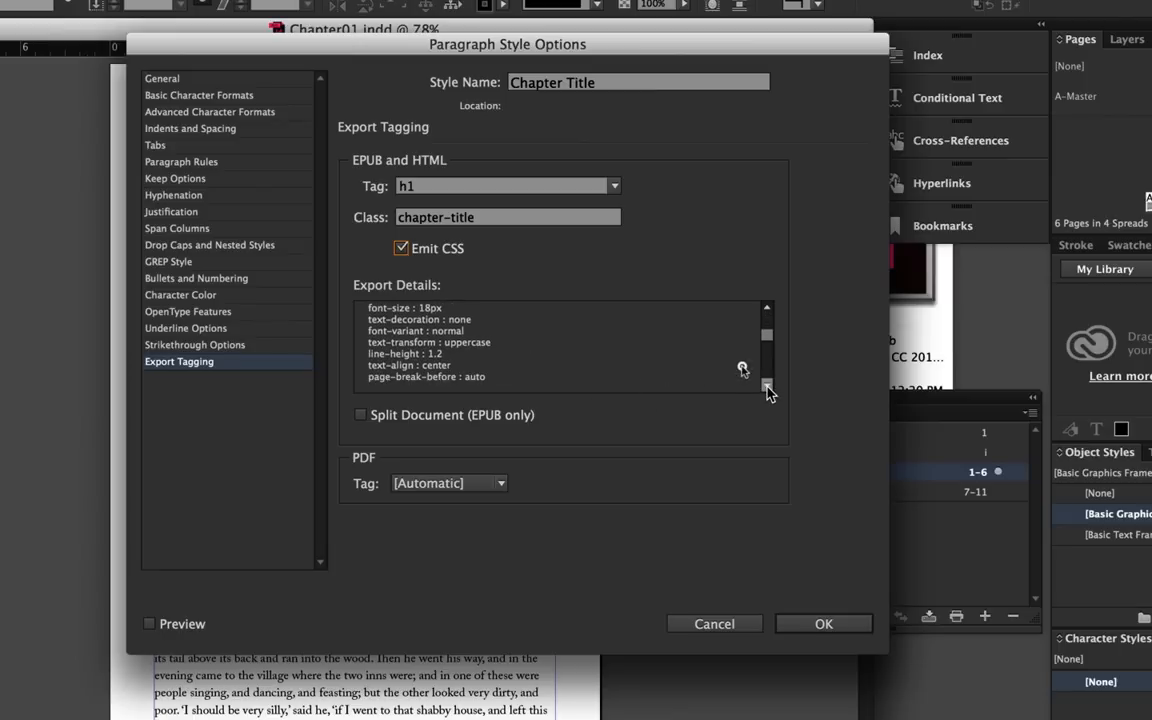
left_click(767, 386)
left_click(767, 386)
left_click(767, 386)
left_click(767, 386)
left_click(767, 386)
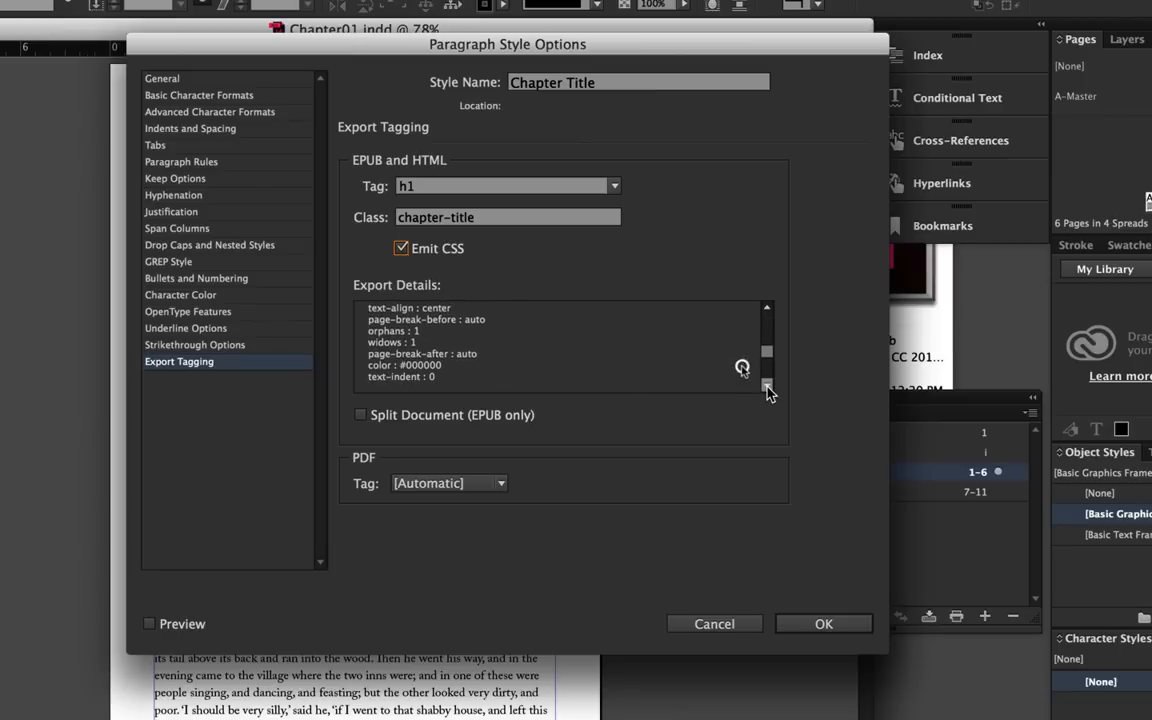
left_click(767, 386)
left_click(767, 386)
left_click(767, 386)
left_click(767, 386)
left_click(767, 386)
left_click(767, 387)
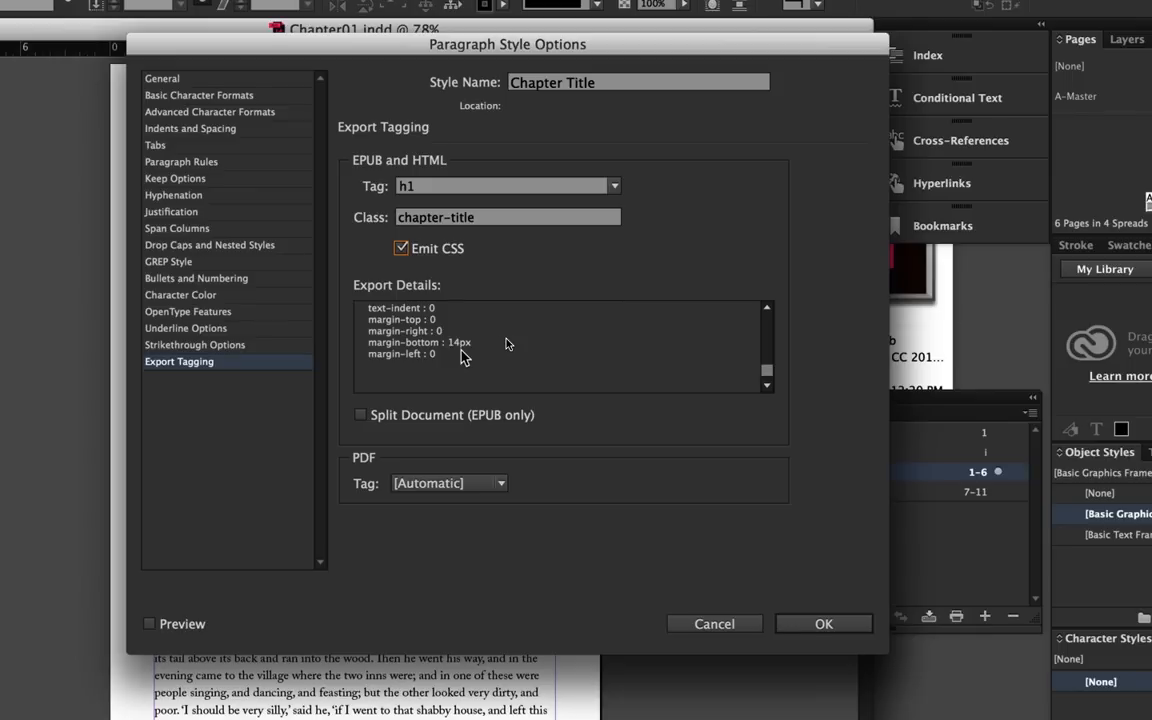
Step: Enable Split Document (EPUB only) for the Chapter Title style and apply the style changes
left_click(361, 416)
left_click(843, 624)
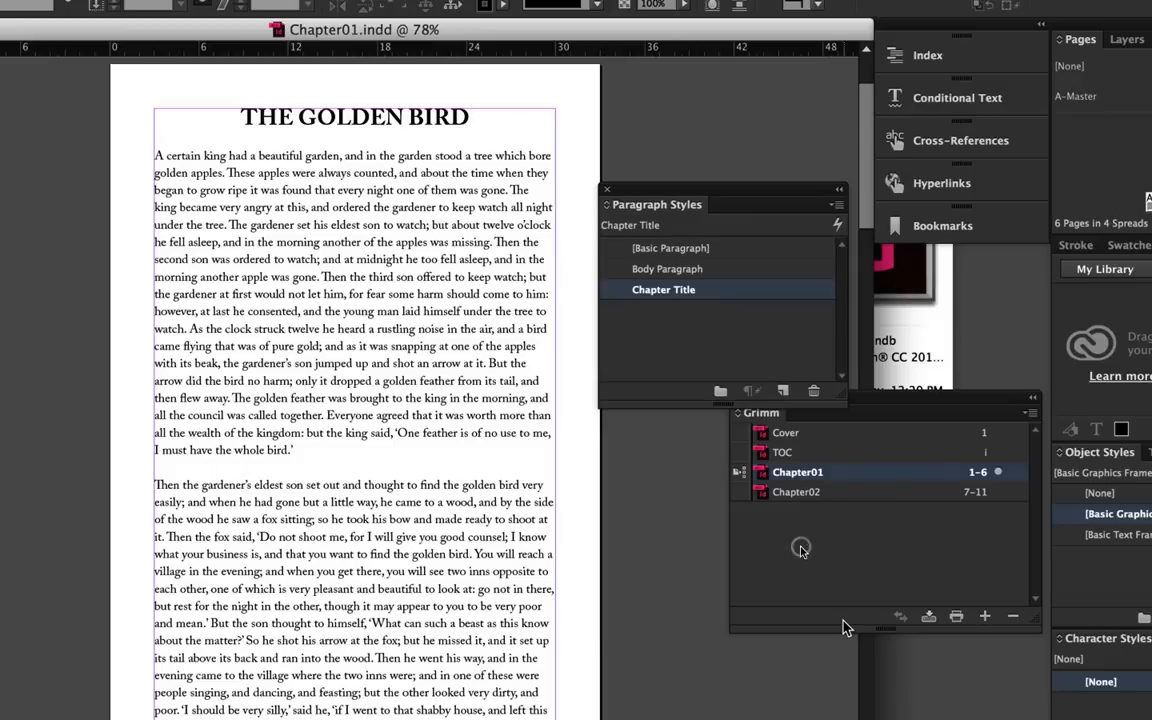
Step: Set the Body Paragraph style's EPUB and HTML export tag to p with the class body-paragraph, and apply the changes
double_click(670, 269)
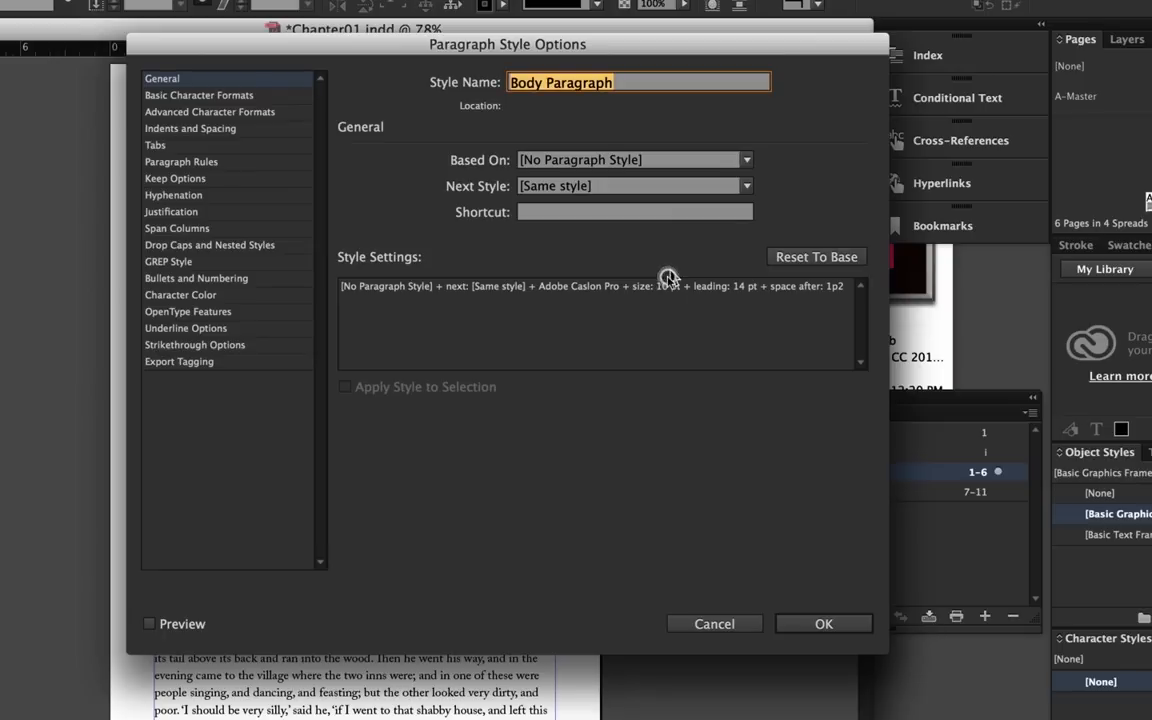
left_click(222, 362)
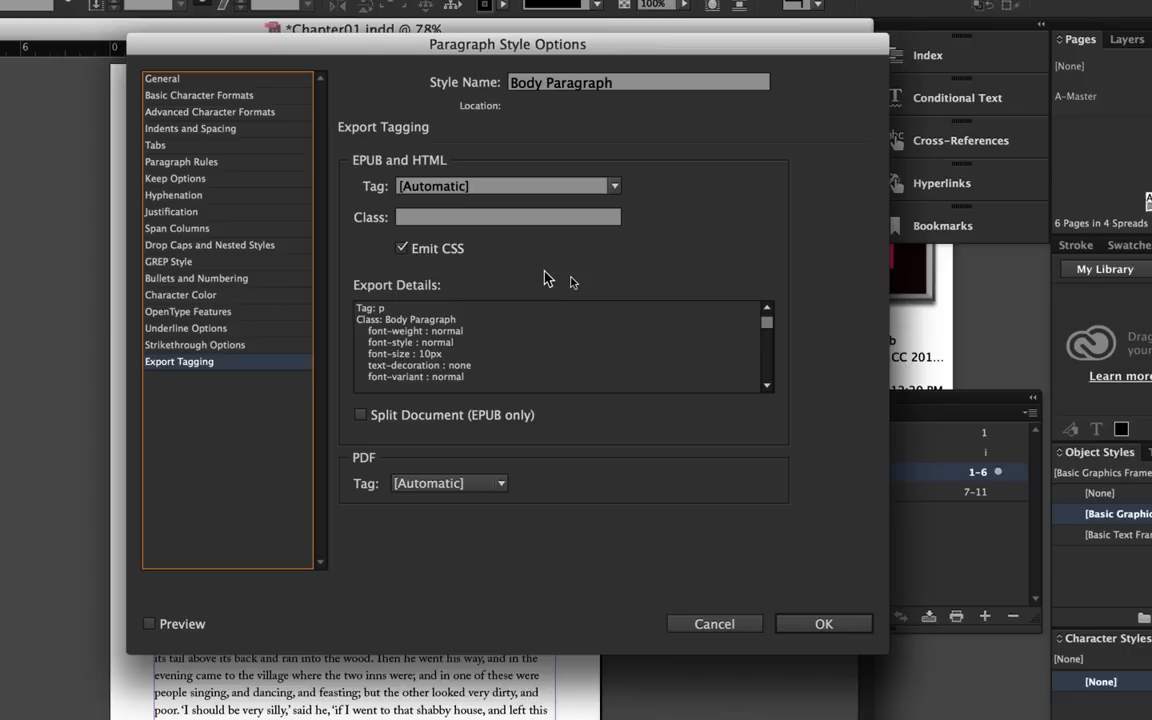
left_click(614, 188)
left_click(437, 232)
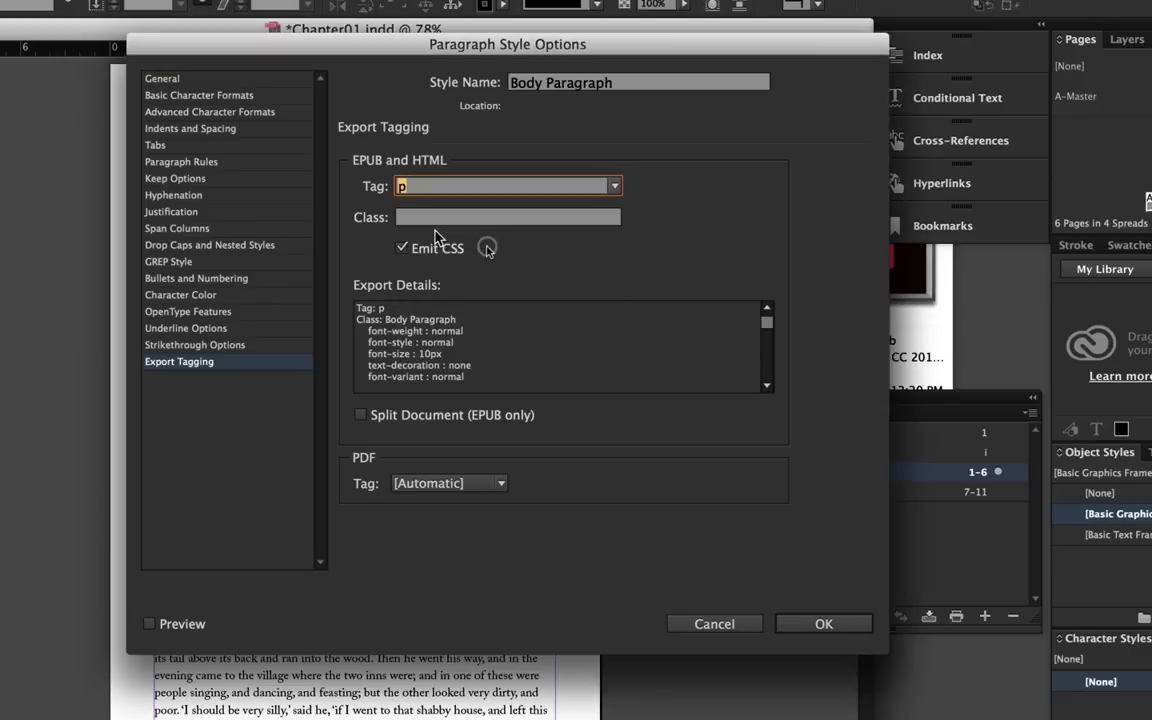
left_click(424, 222)
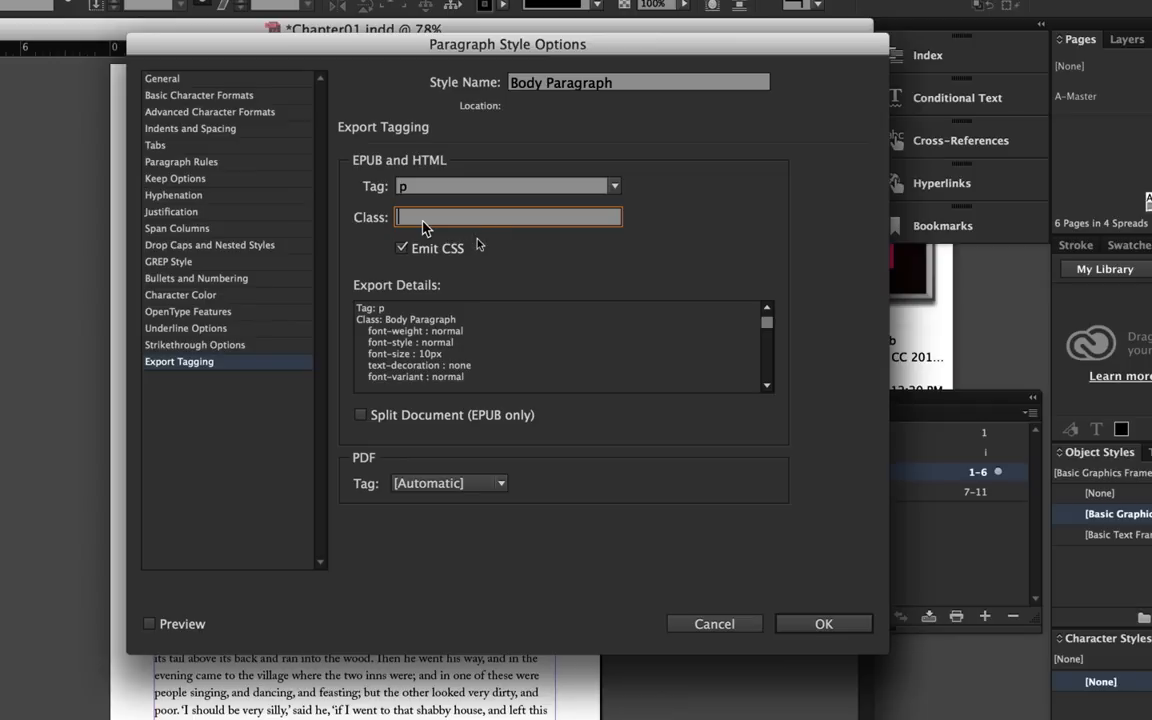
type("body-paragraph")
key("Tab")
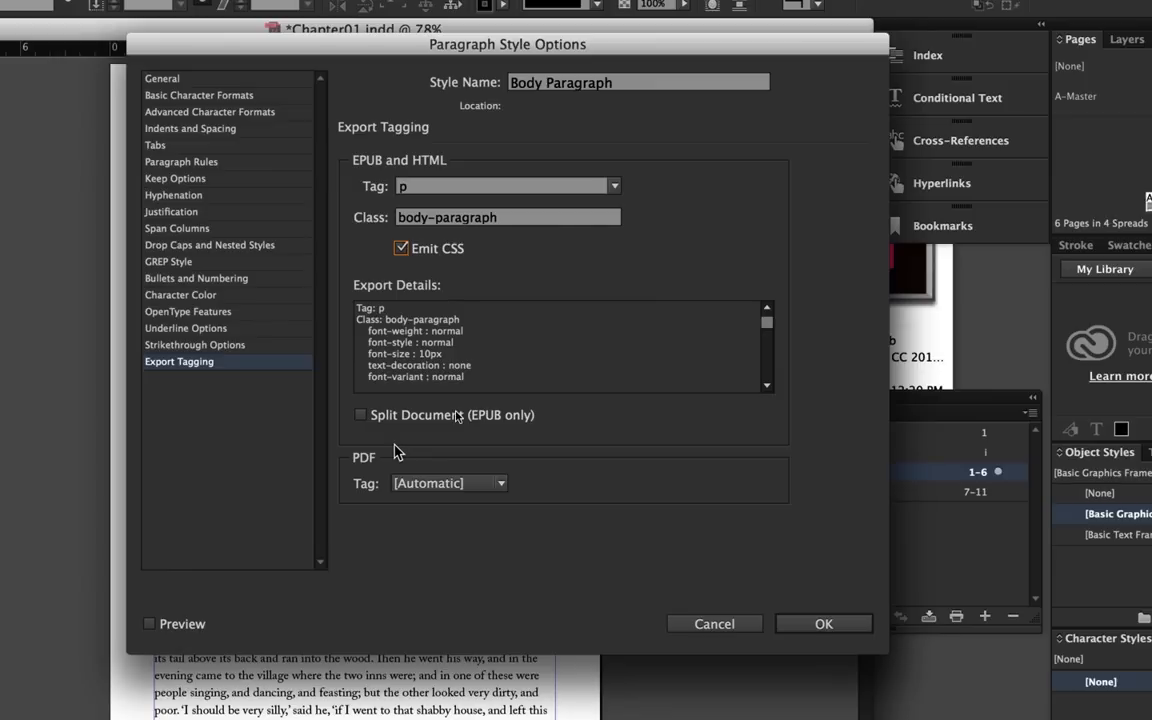
left_click(820, 624)
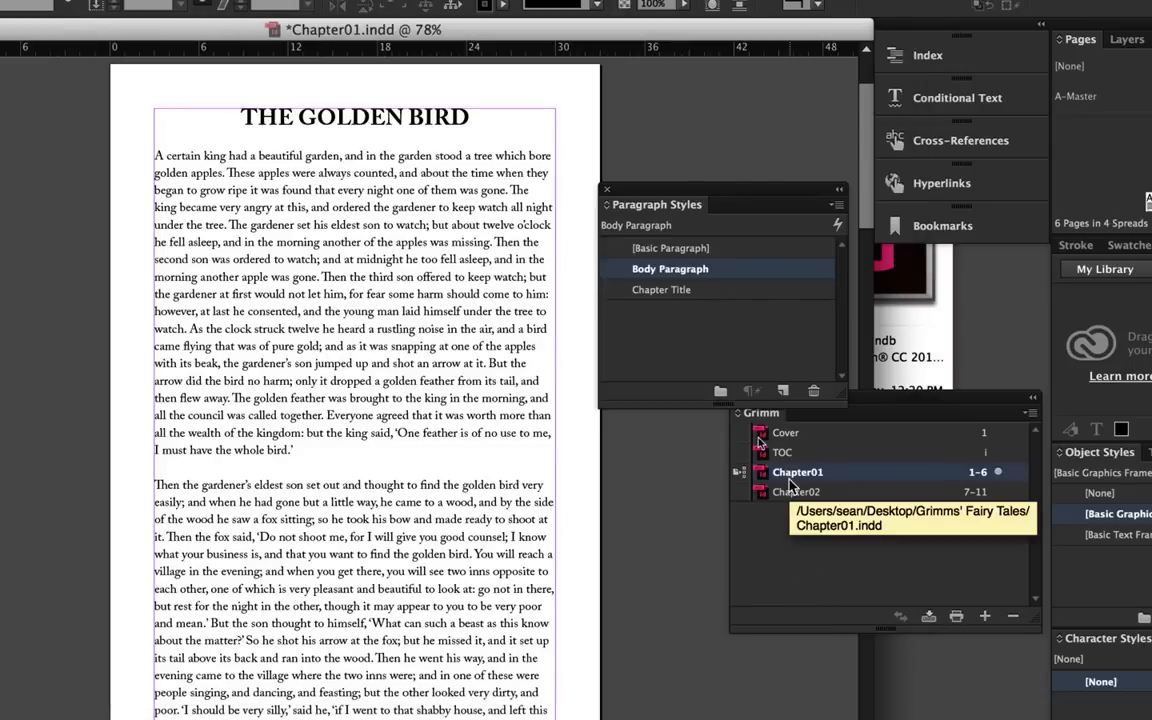
Step: Synchronize all documents of the Grimm book, from Cover through Chapter02
left_click(762, 436)
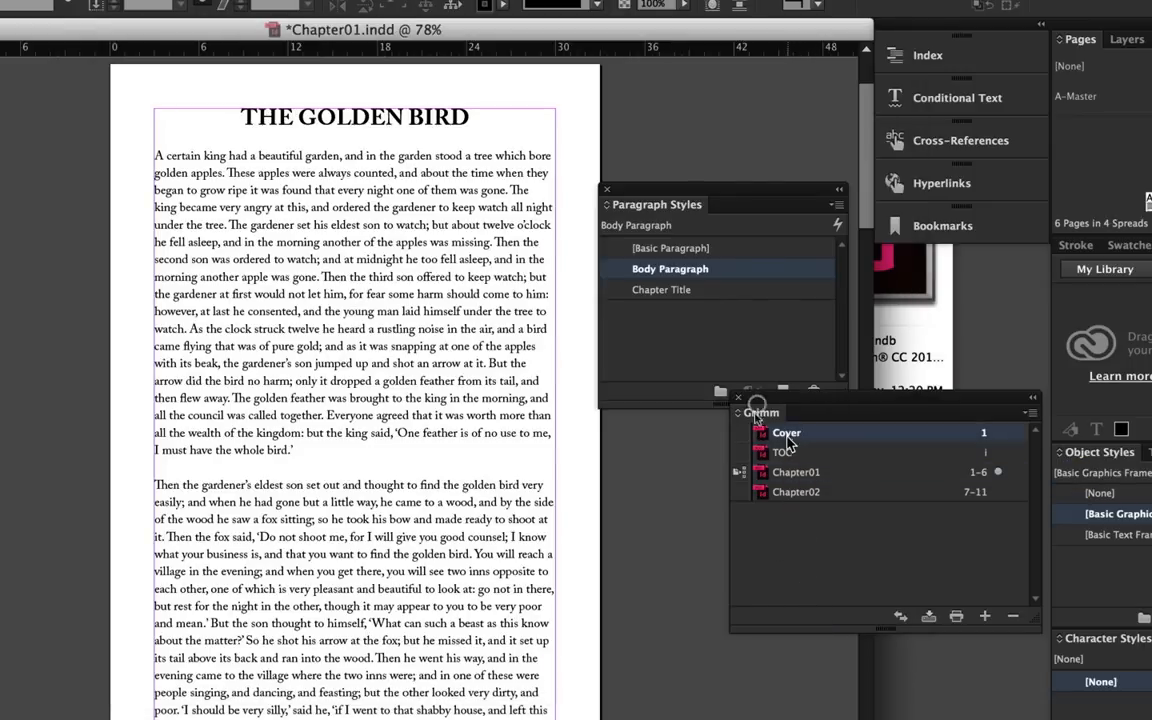
left_click(797, 491, "shift")
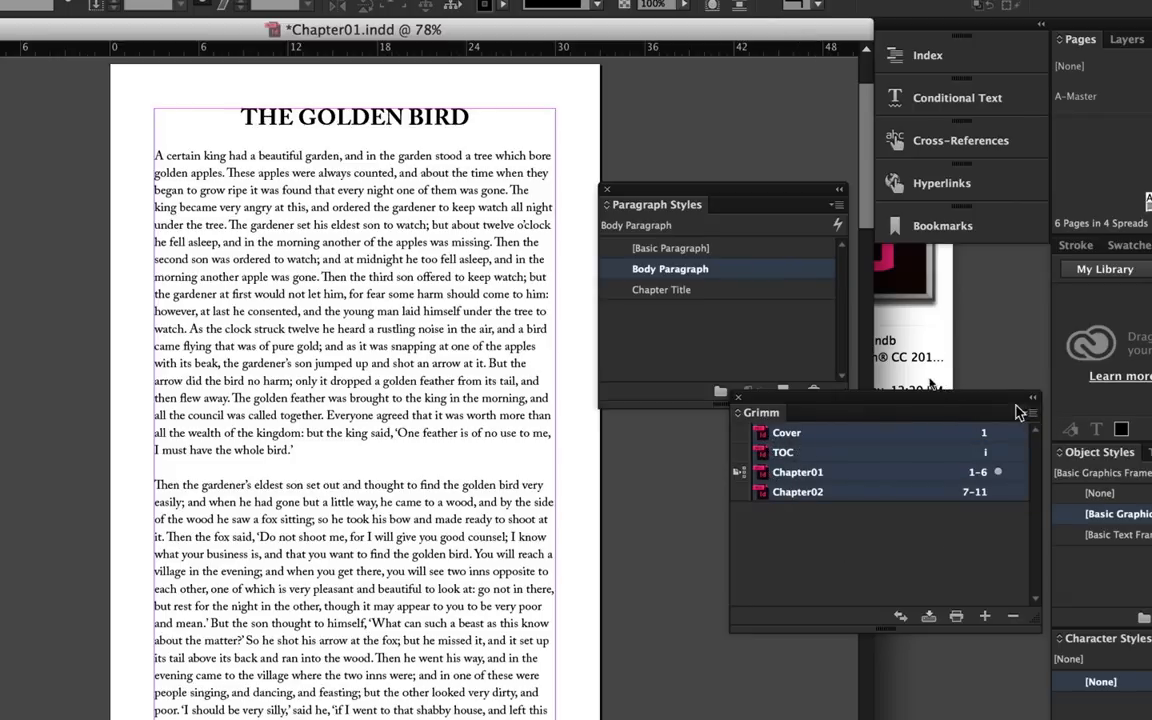
left_click_drag(1018, 413, 486, 224)
left_click(497, 229)
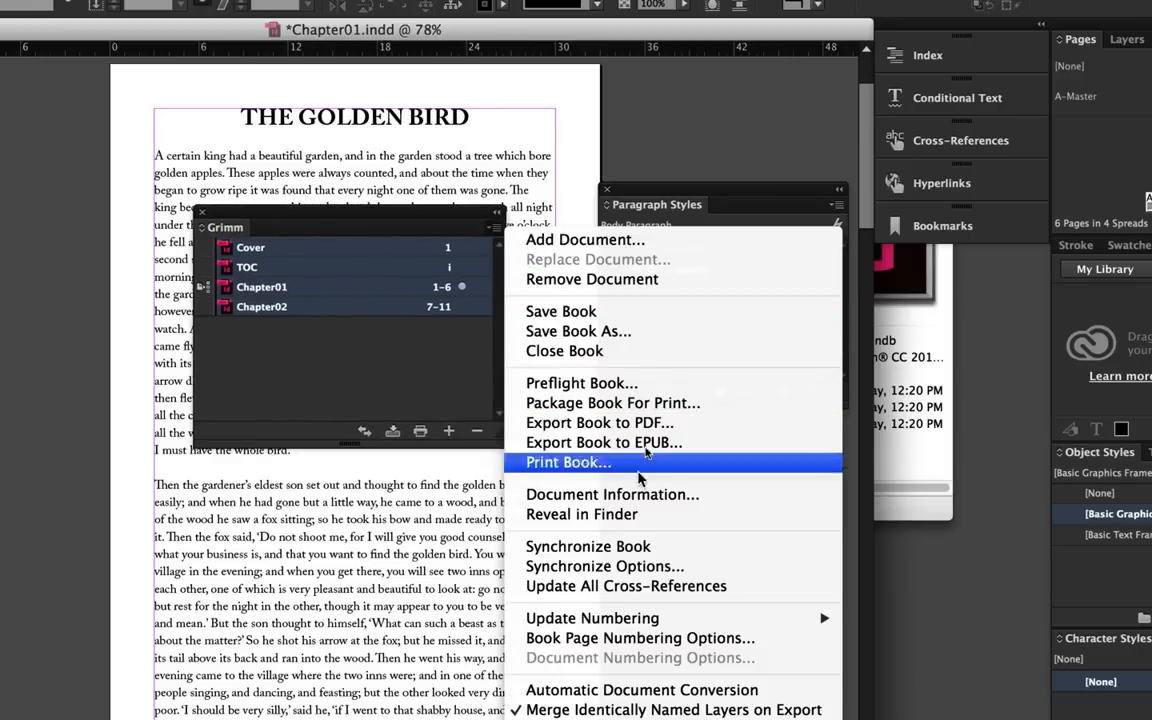
left_click(650, 546)
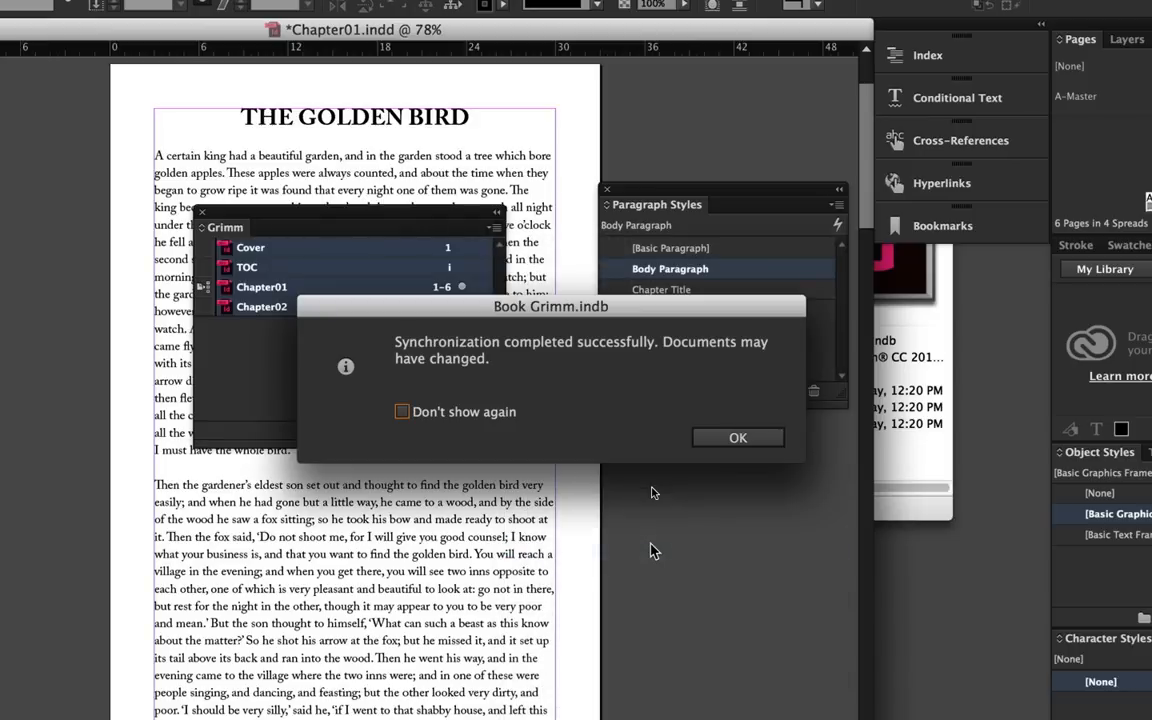
left_click(724, 437)
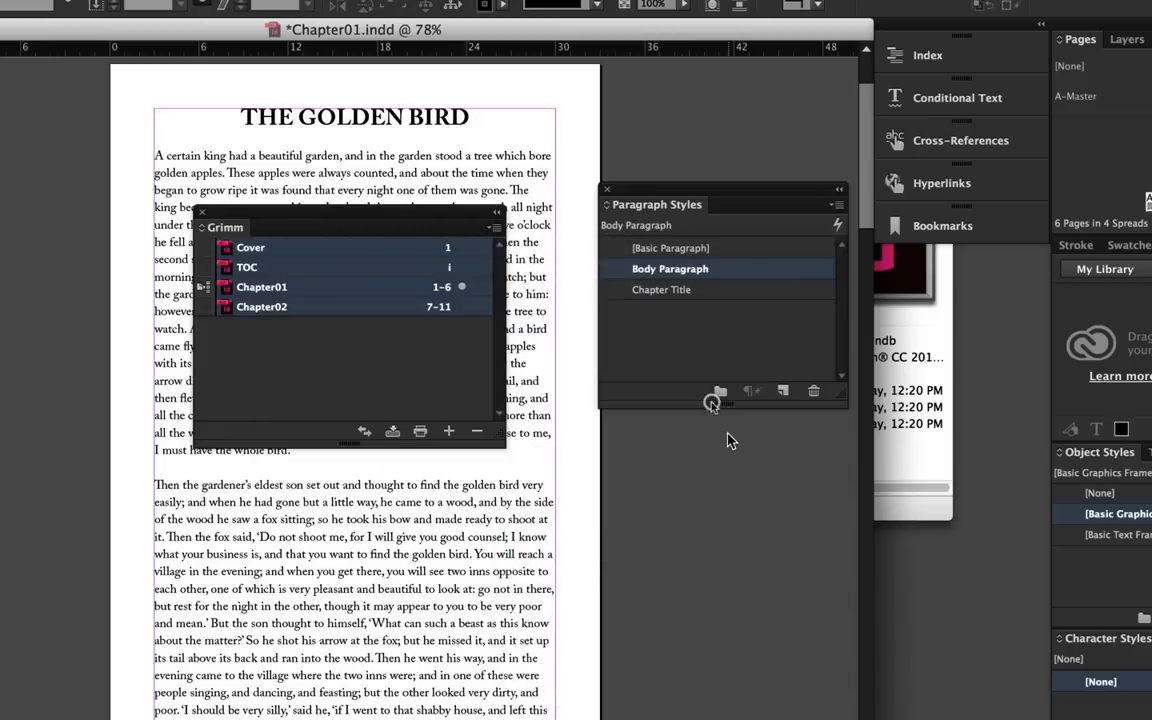
Step: Save the Chapter01 document and close it
key("super+s")
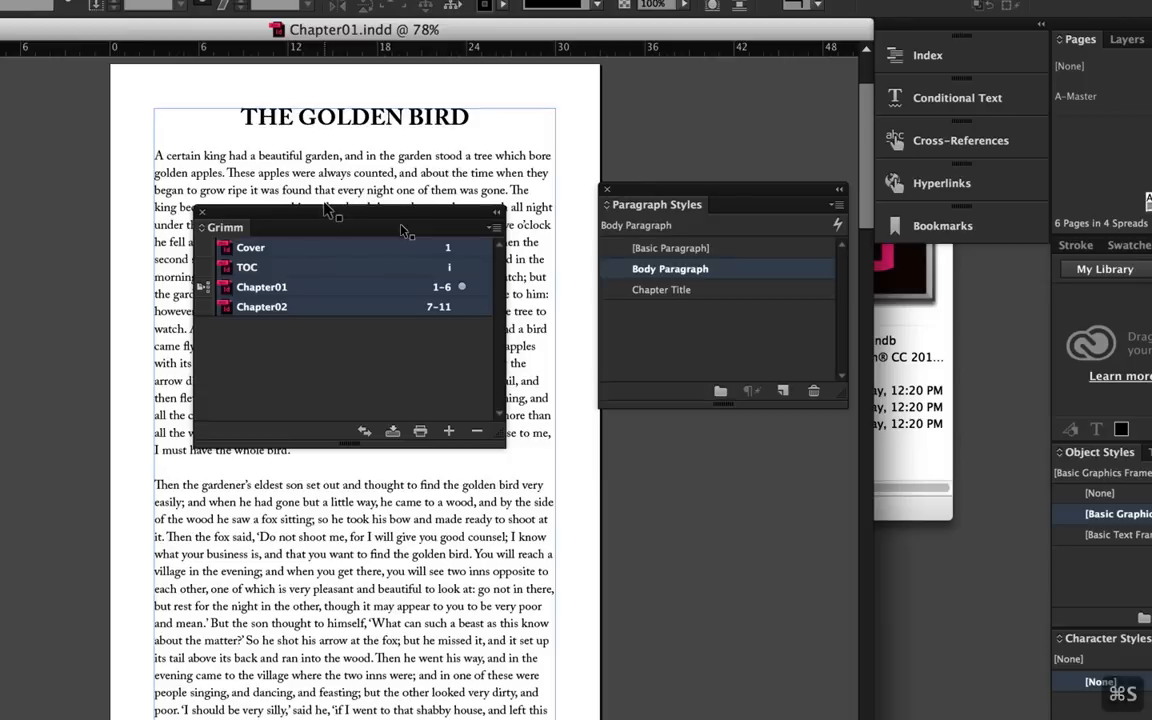
left_click_drag(323, 220, 640, 374)
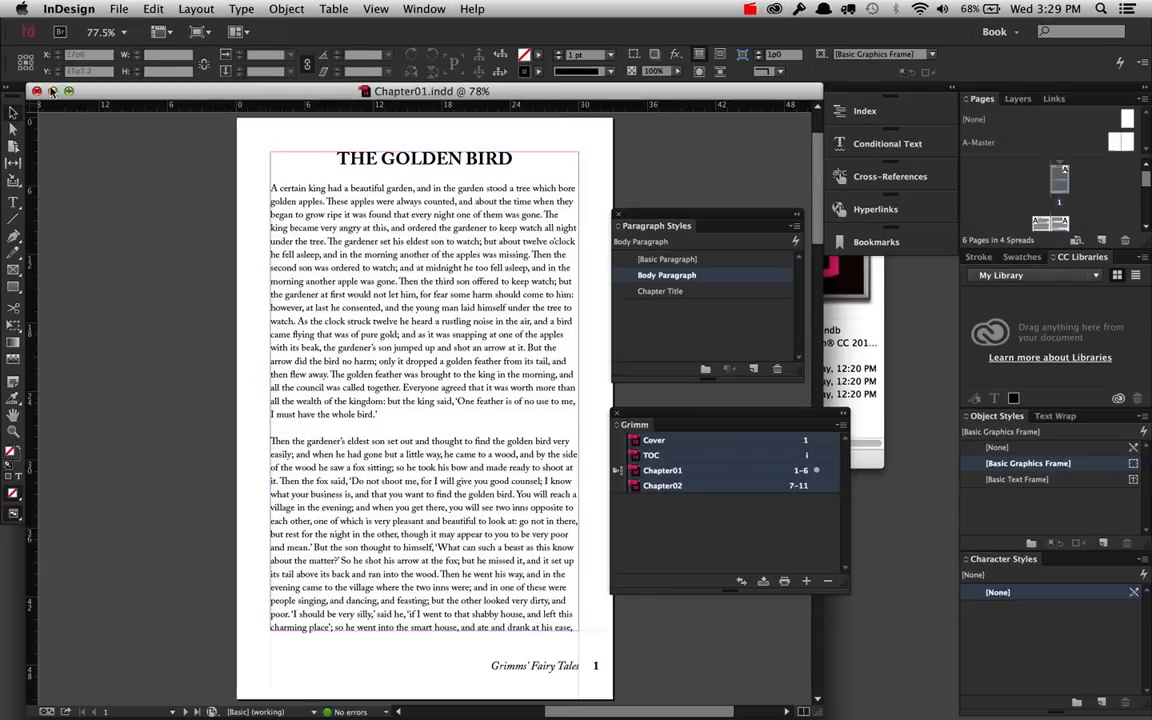
left_click(37, 91)
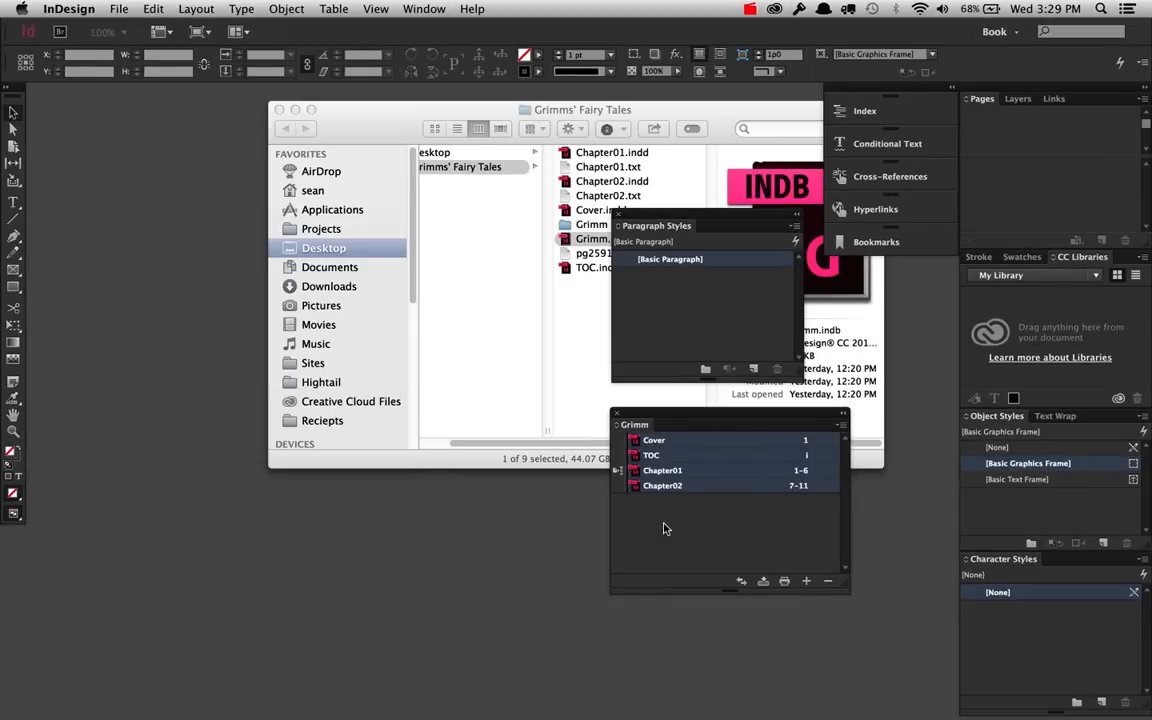
Step: Open the Cover document and check which paragraph style and formatting its Grimms' Fairy Tales title uses
double_click(652, 442)
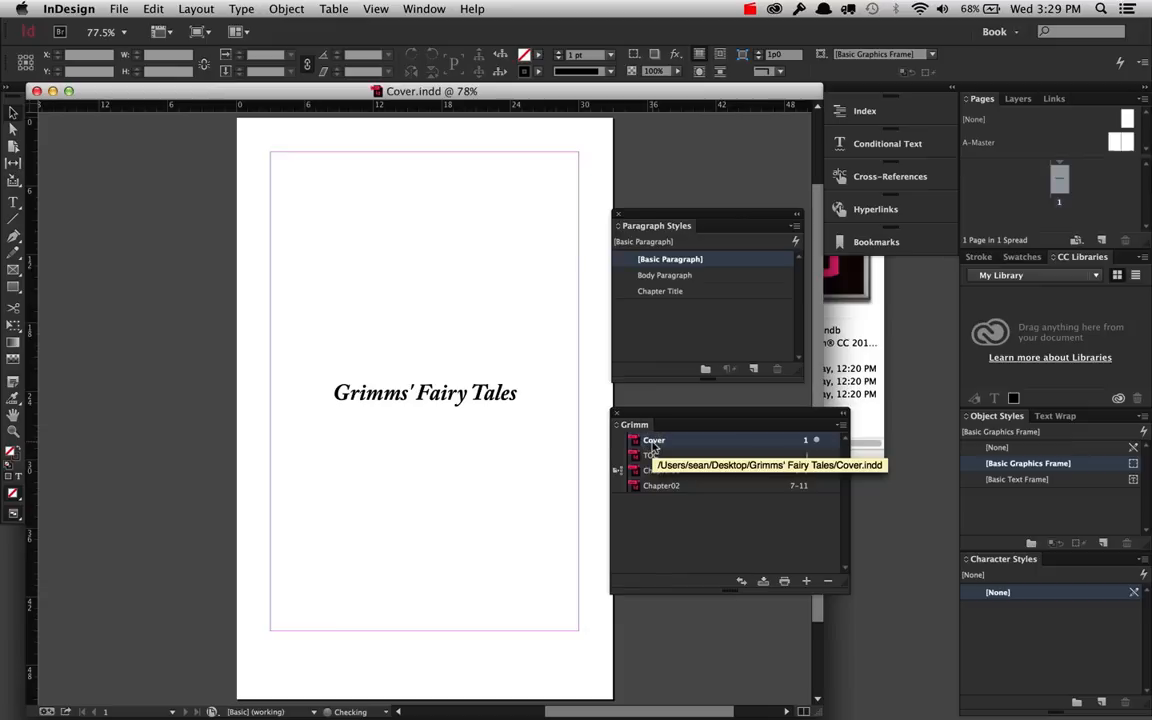
left_click(519, 457)
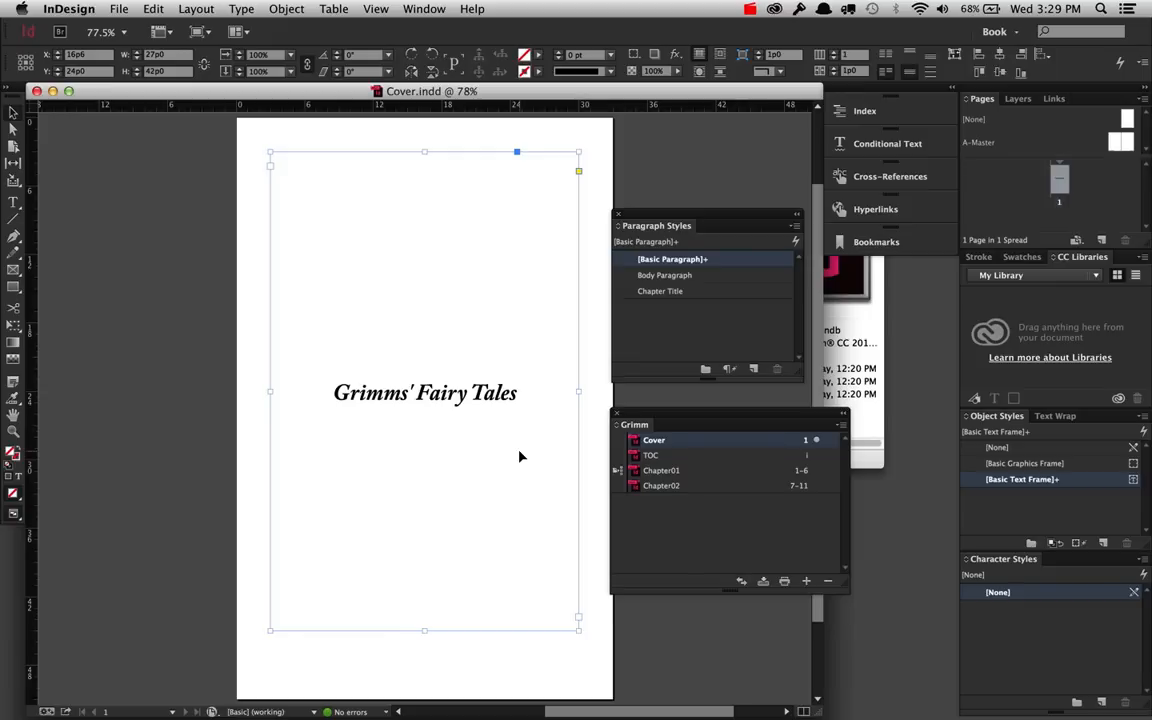
double_click(512, 385)
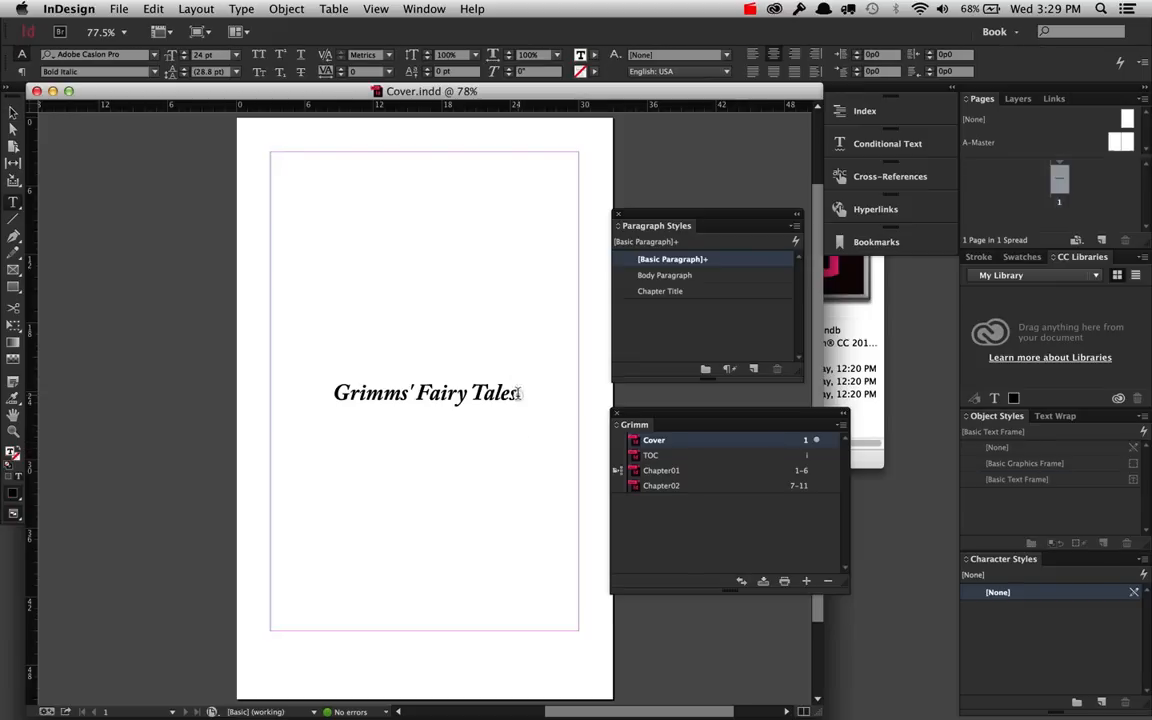
left_click_drag(516, 390, 306, 389)
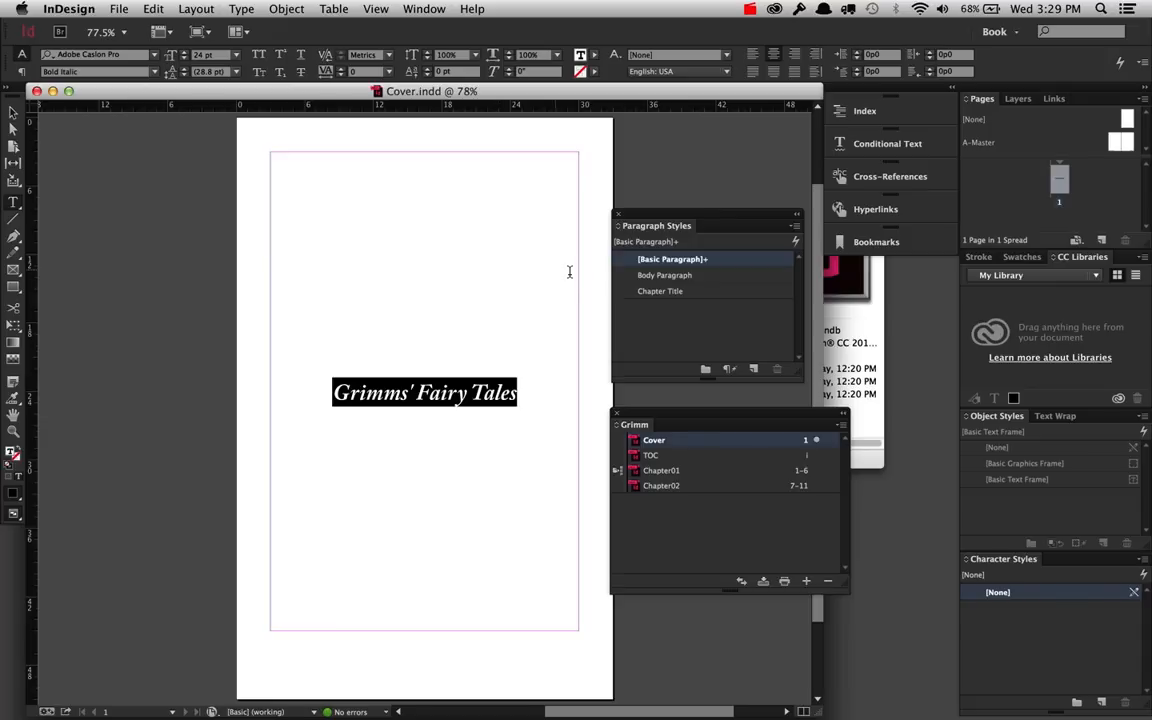
left_click(598, 290)
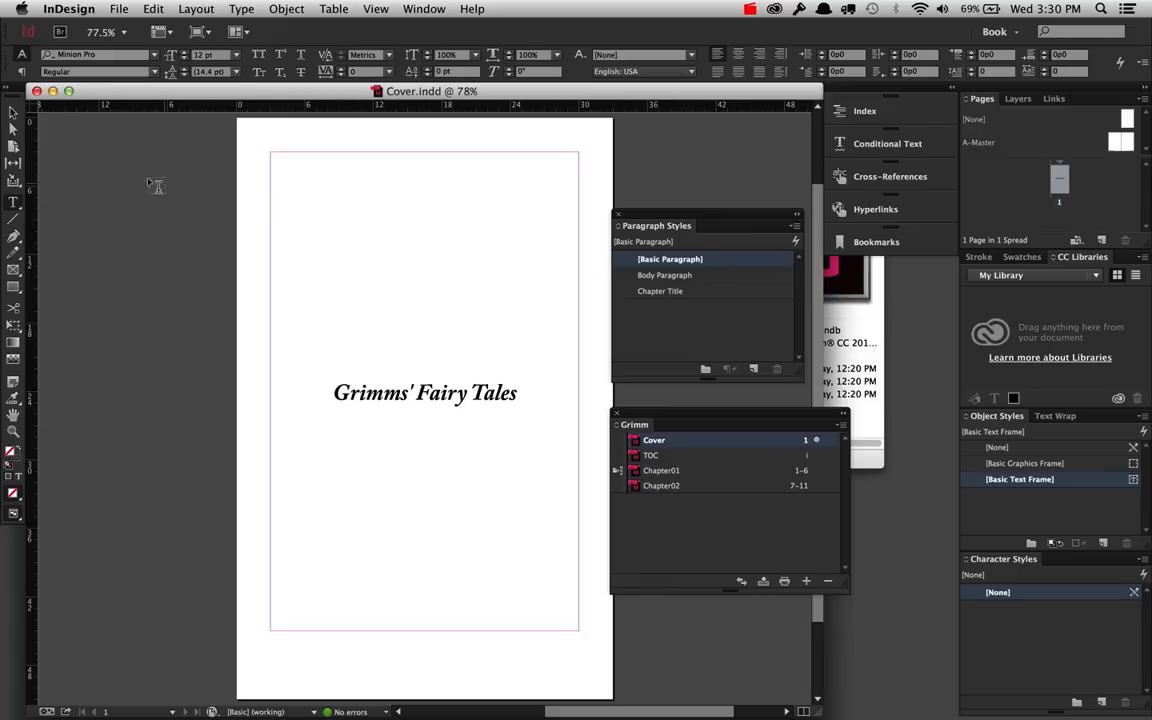
left_click(13, 110)
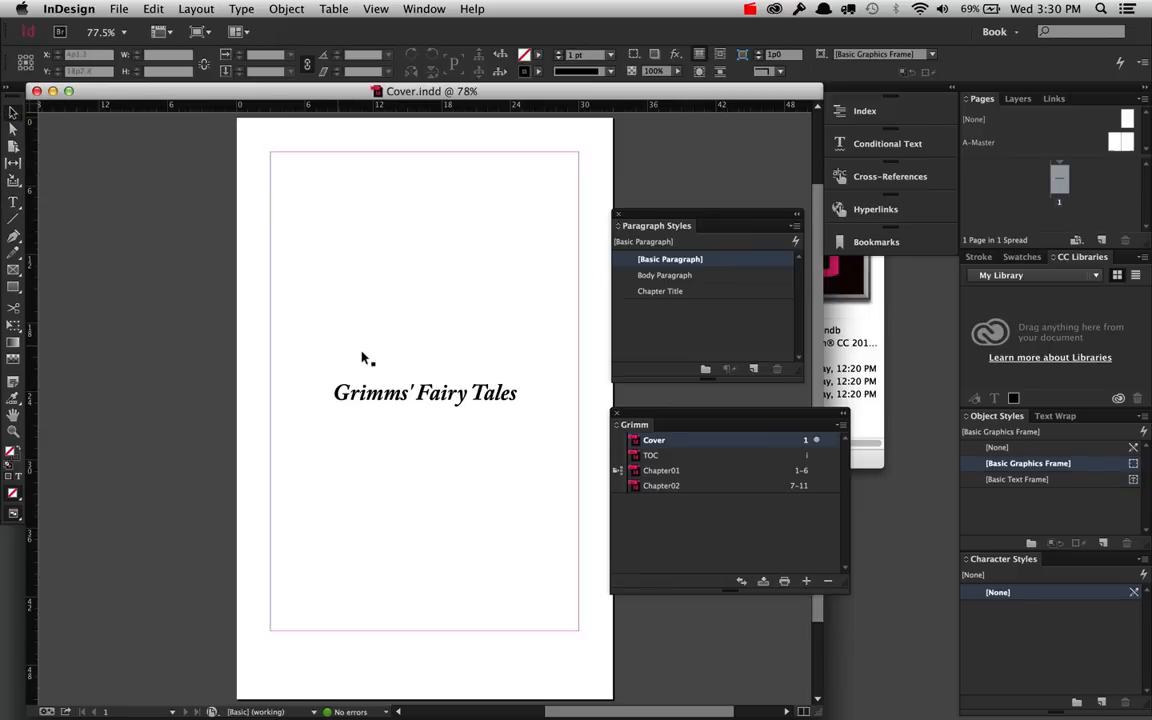
Step: Set the EPUB and HTML export options of the cover title's text frame to preserve its layout appearance with Rasterize Container
left_click(434, 343)
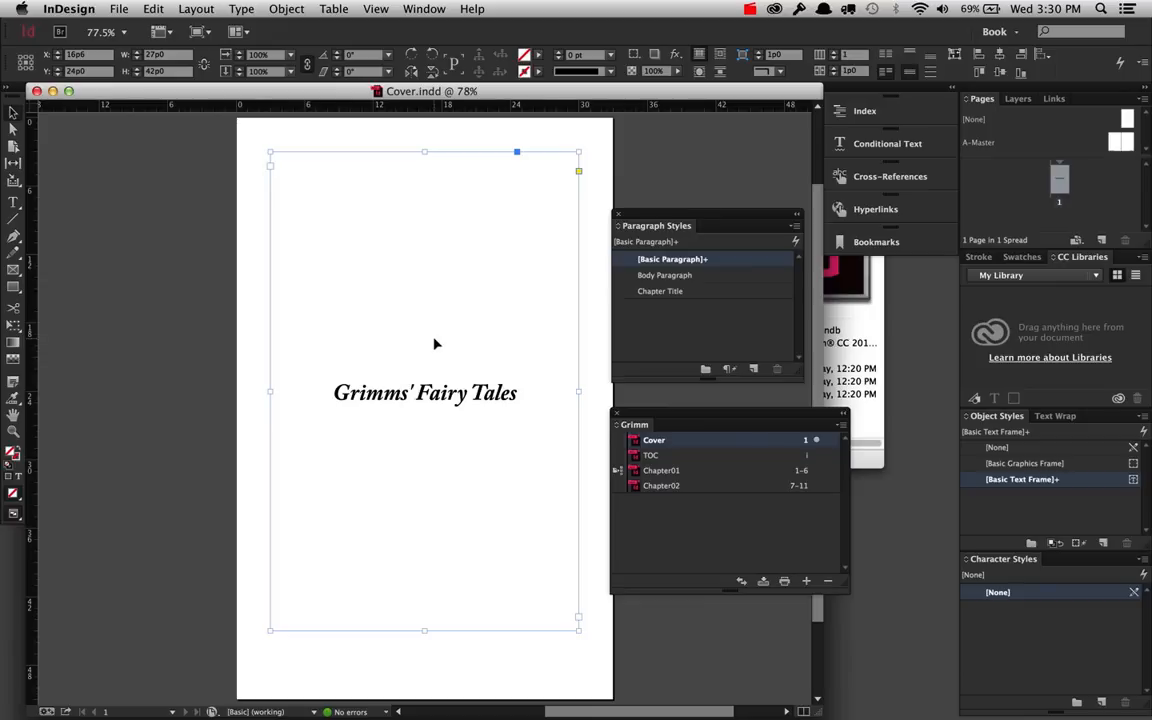
right_click(415, 306)
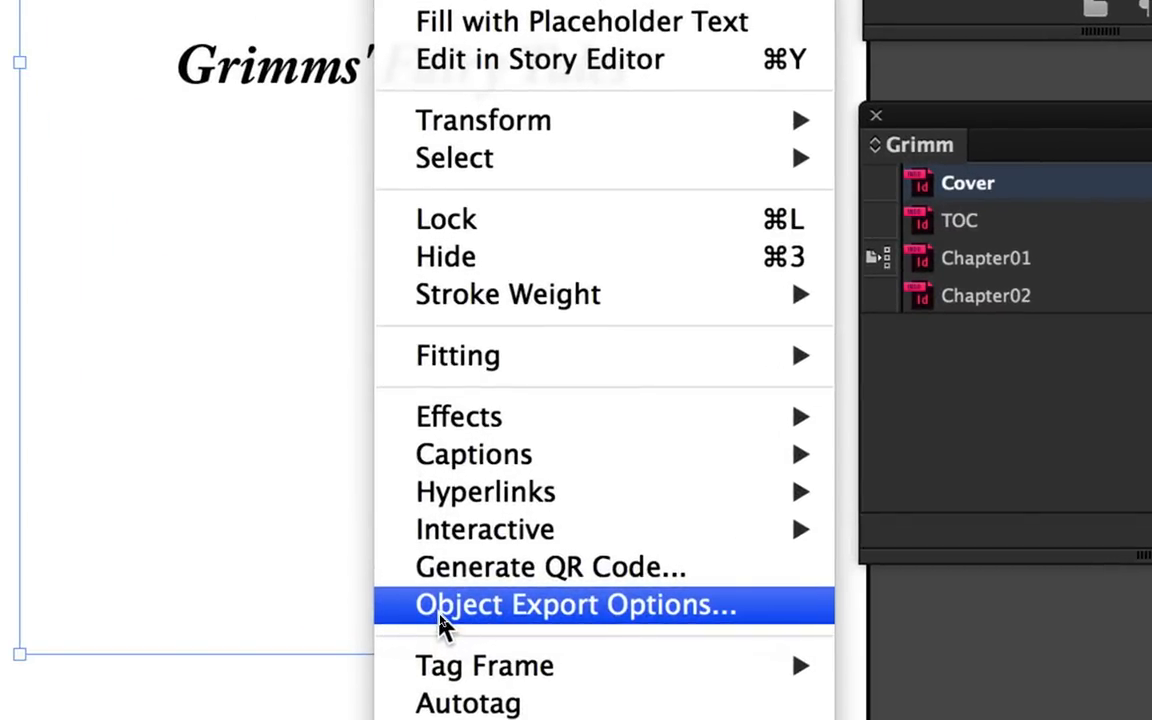
left_click(442, 622)
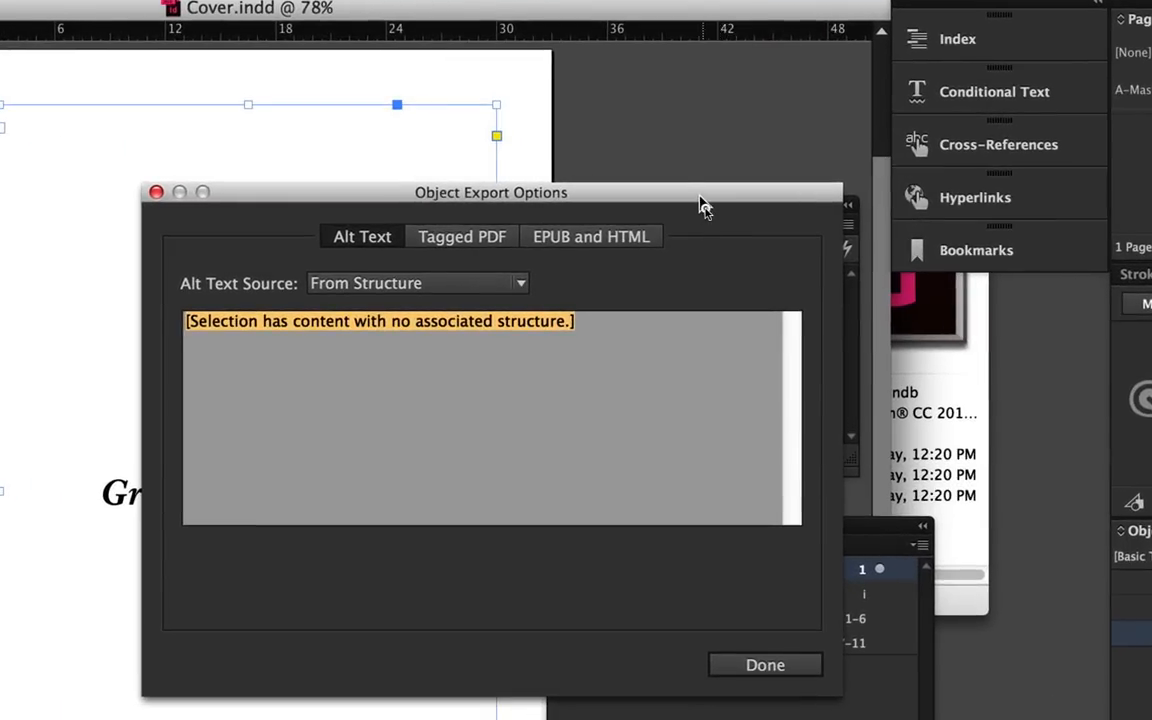
left_click_drag(703, 205, 700, 164)
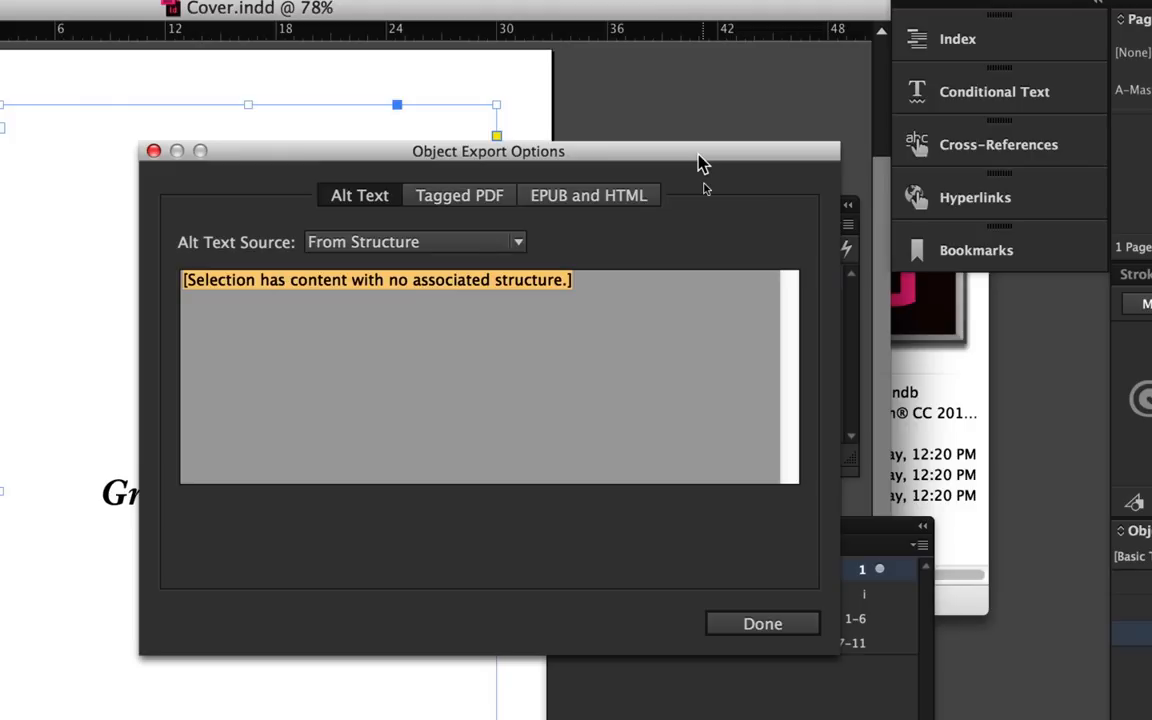
left_click(590, 195)
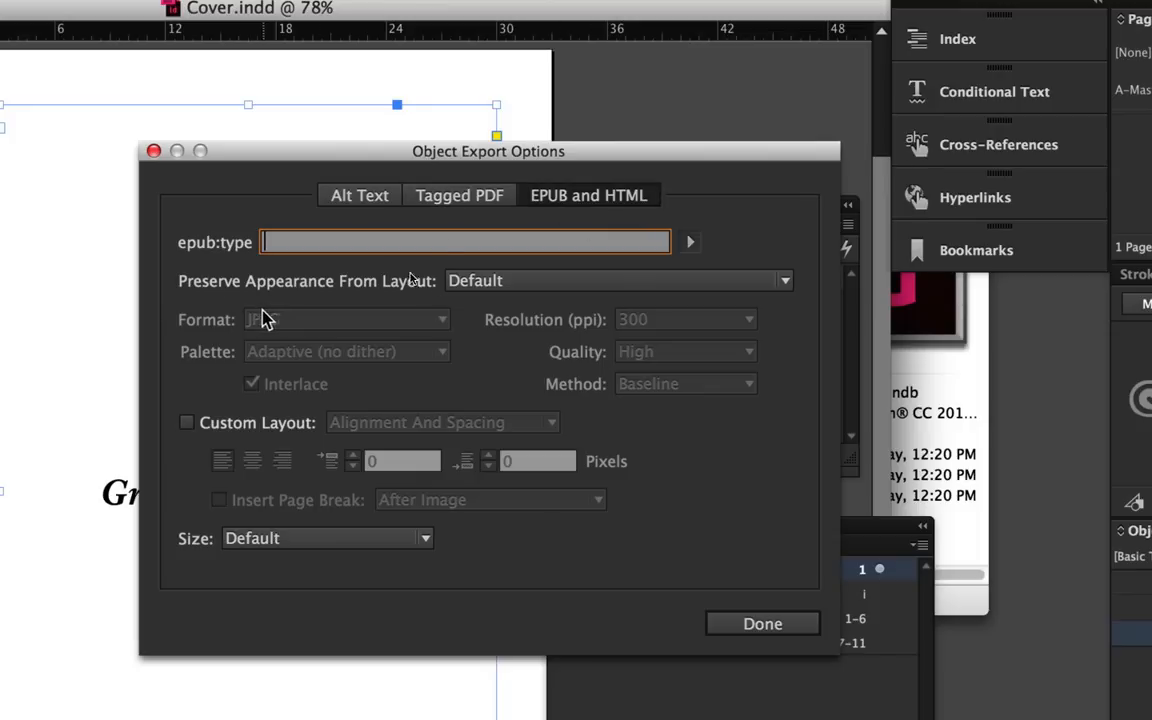
left_click(535, 283)
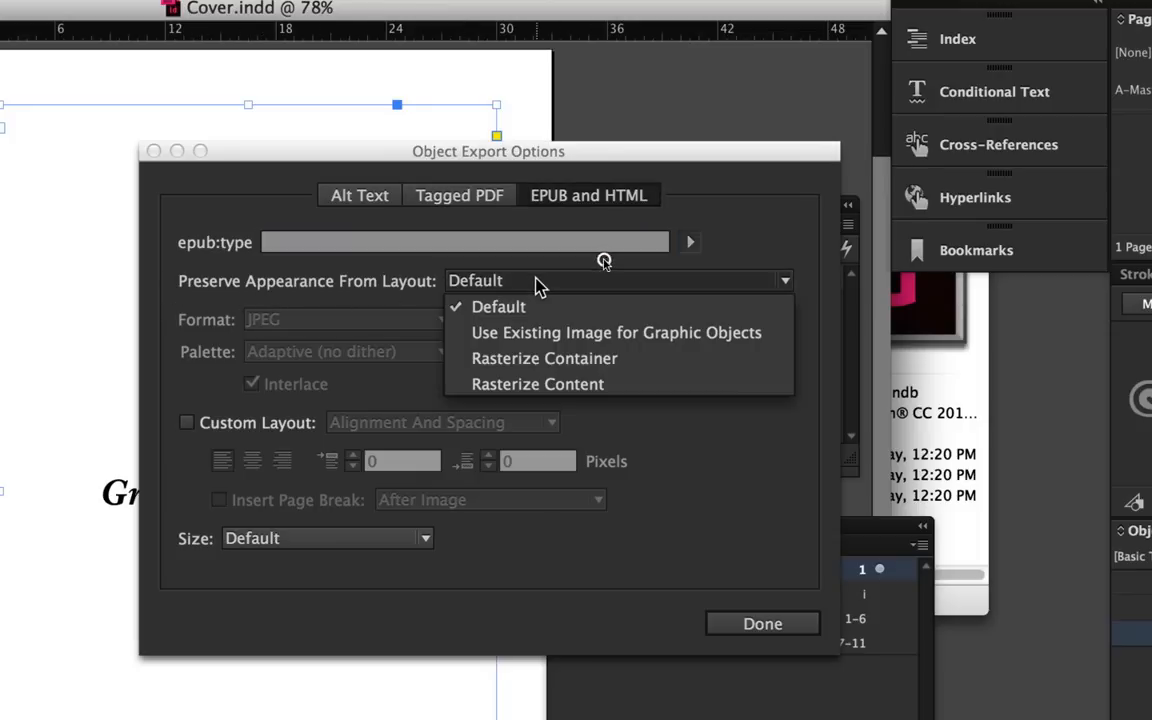
left_click(638, 368)
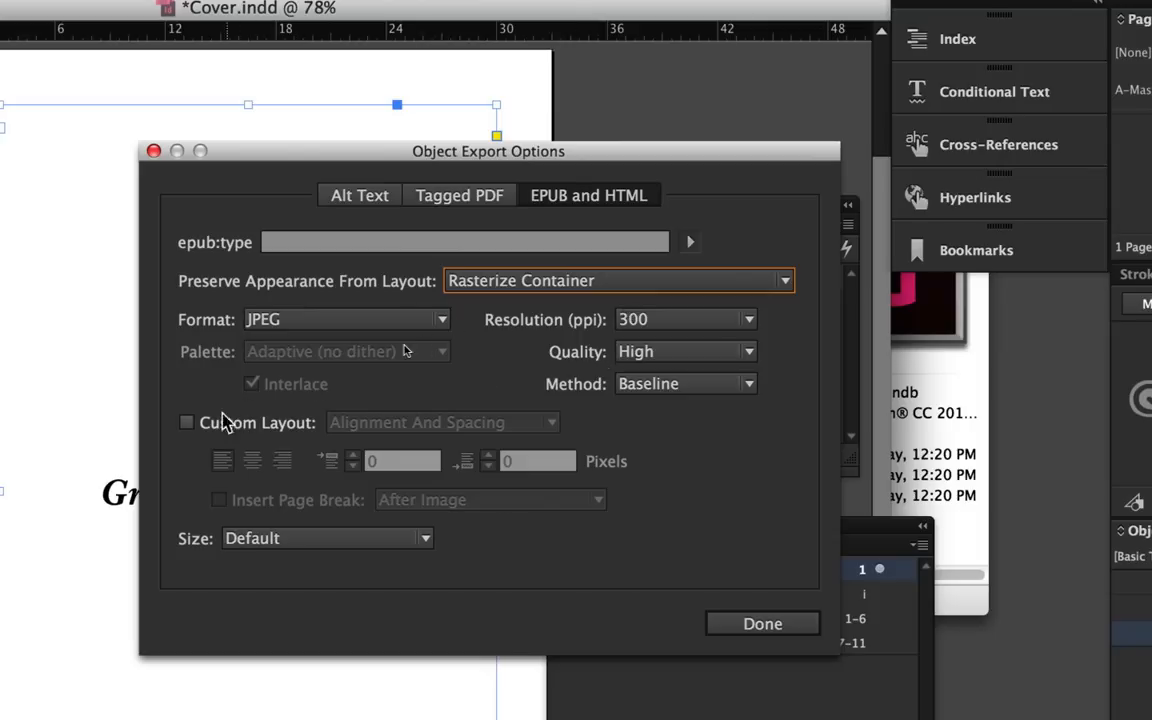
Step: Enable a custom layout for the frame's export with centre alignment and a page break after the image, and finish the export options
left_click(187, 423)
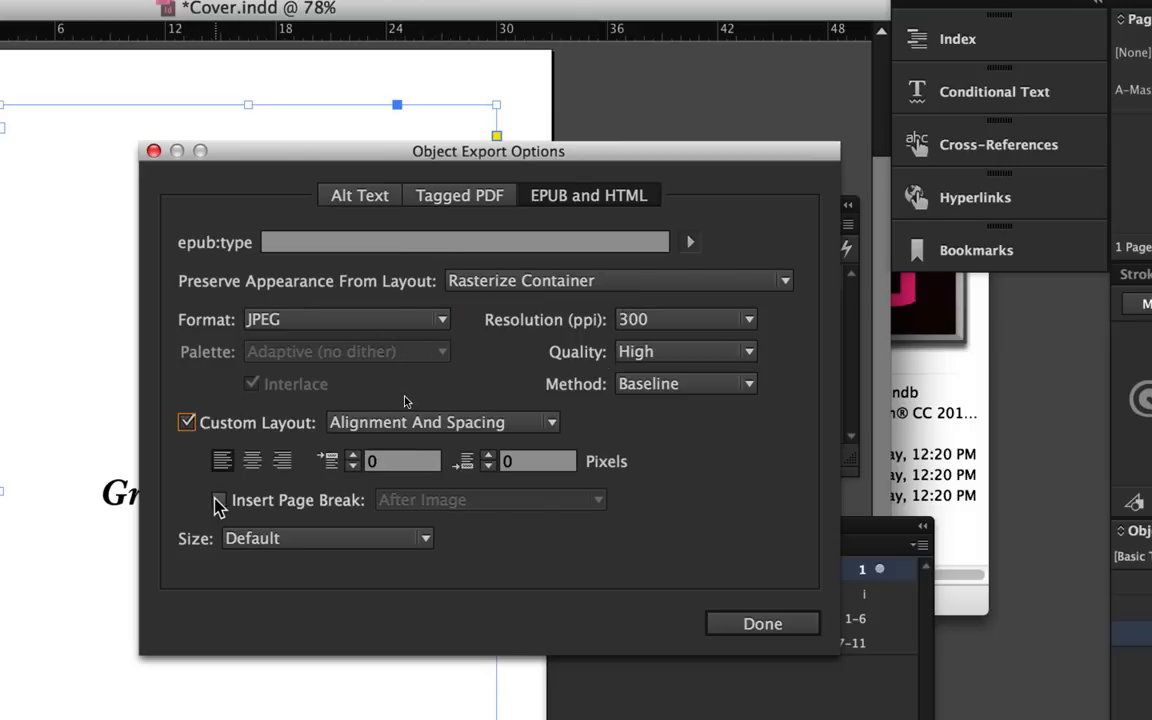
left_click(253, 462)
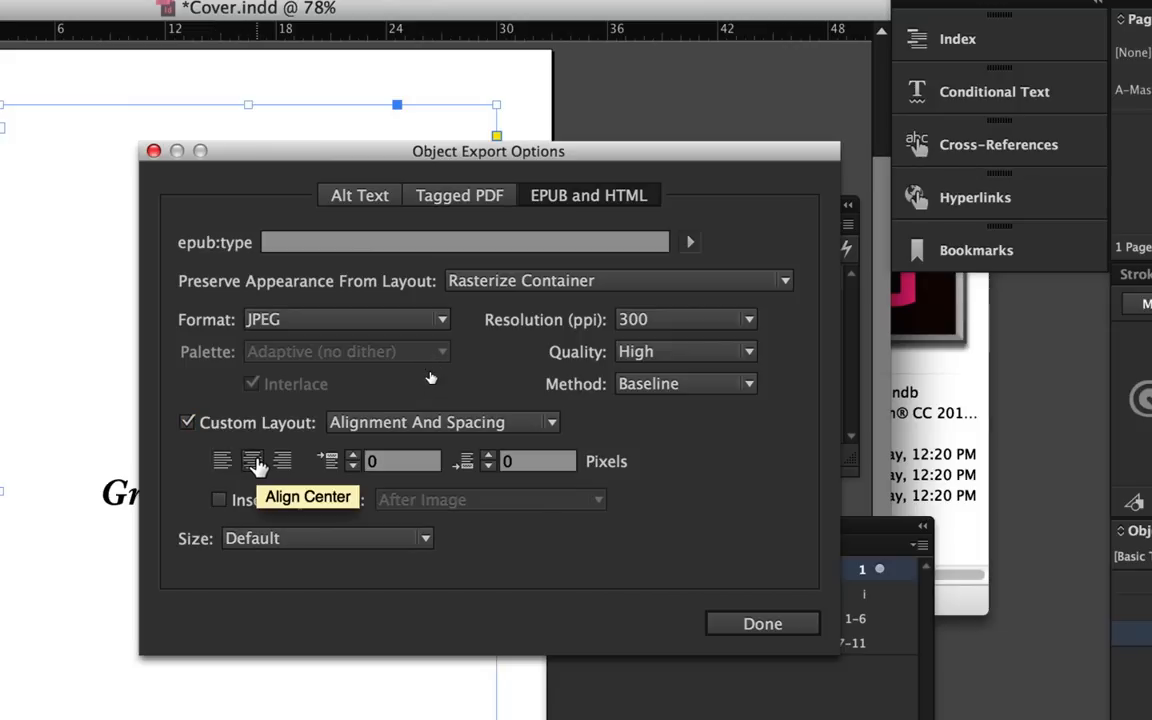
left_click(219, 500)
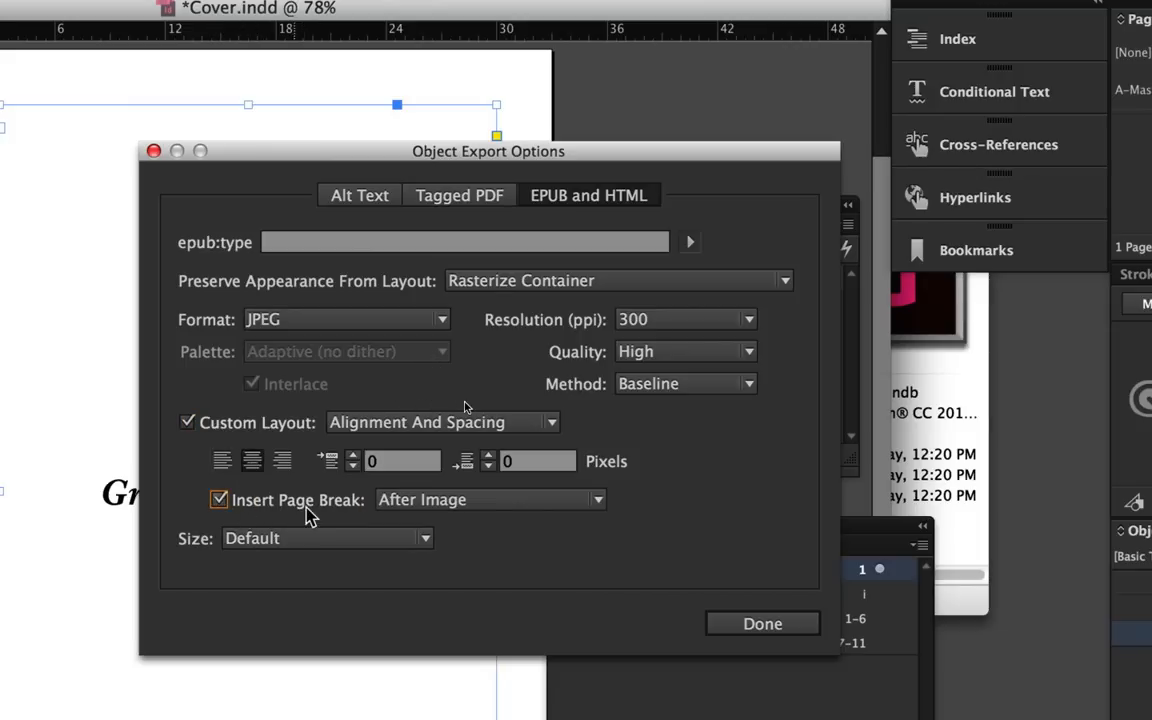
left_click(113, 447)
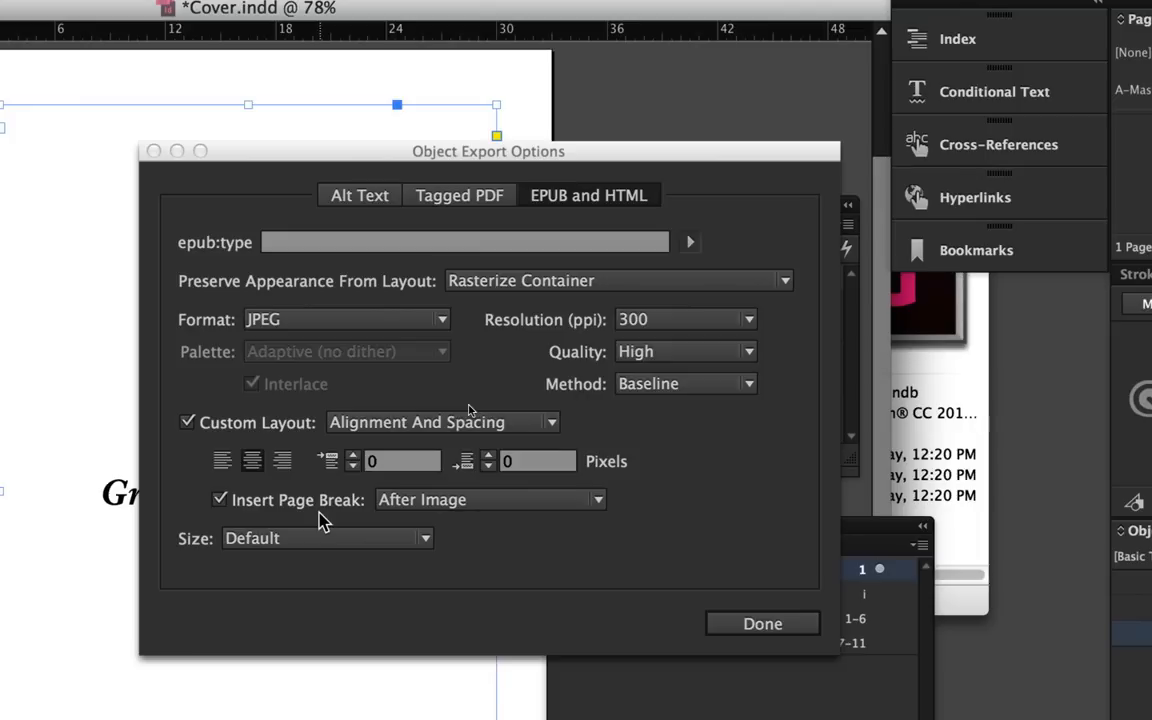
left_click(761, 626)
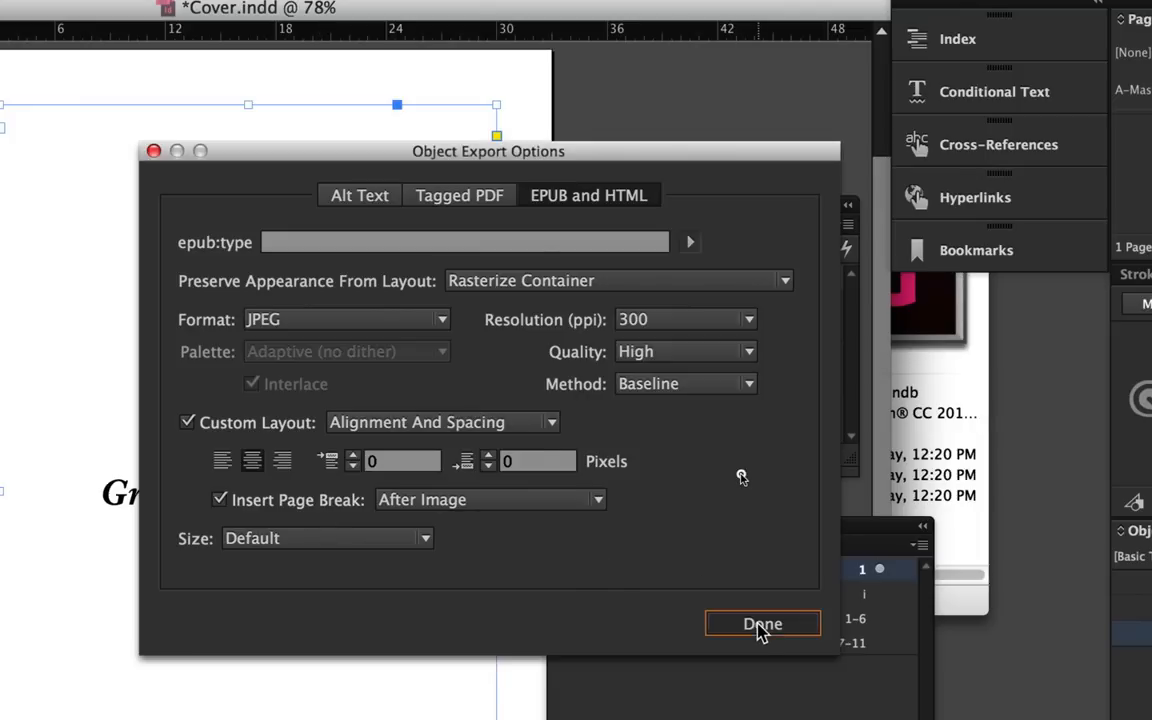
Step: Save the Cover document and close it
key("super+s")
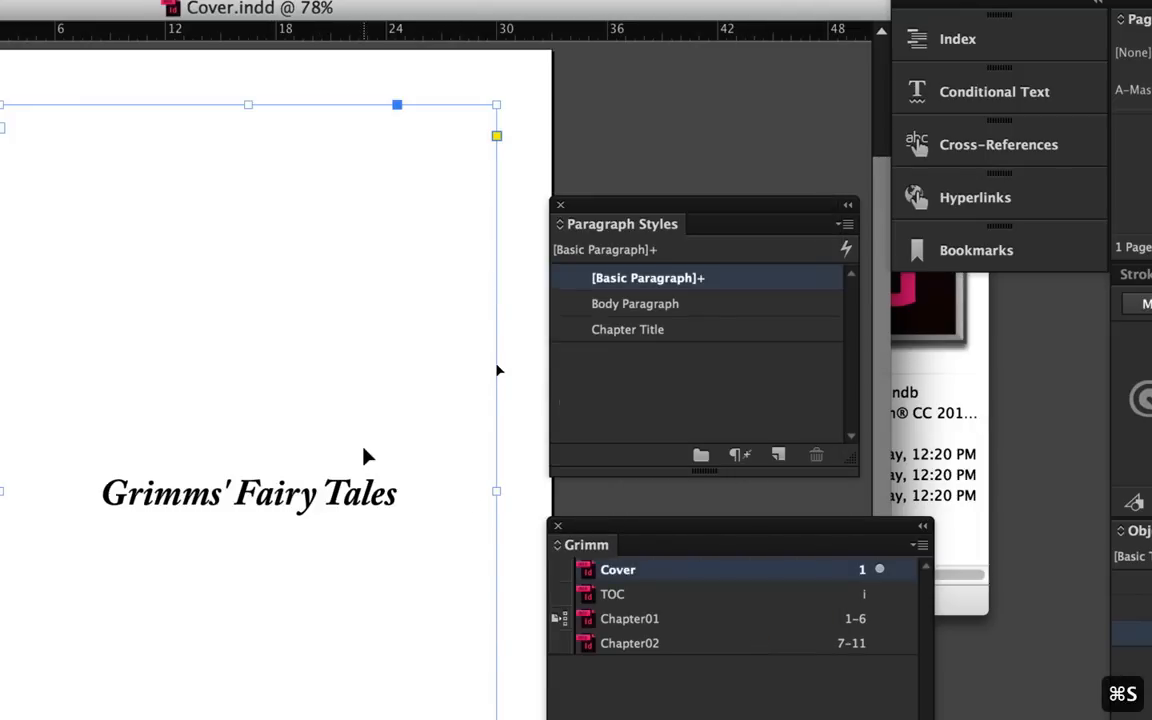
scroll(363, 449, "up", 2)
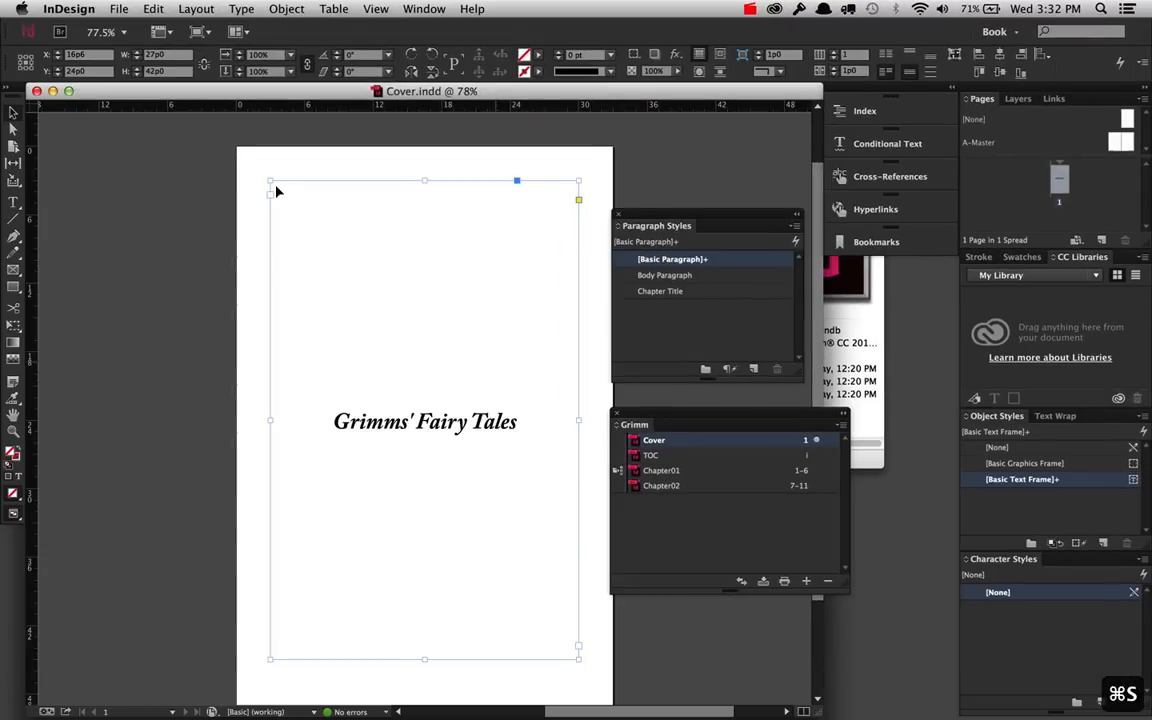
left_click(35, 92)
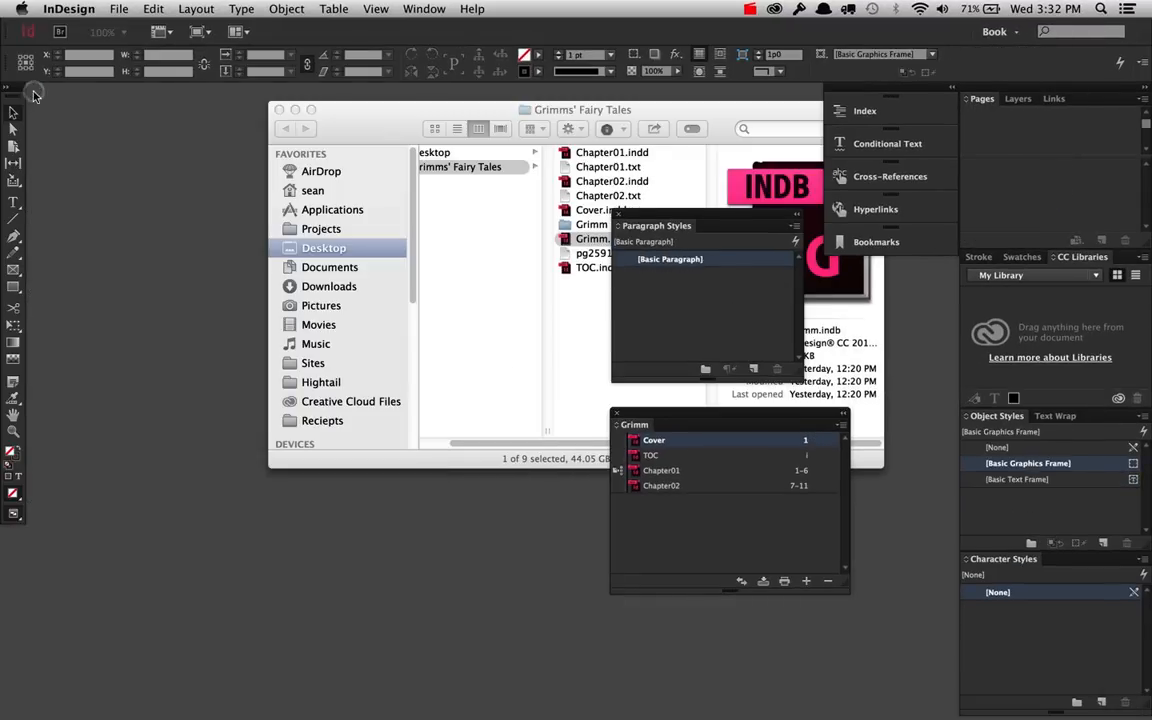
Step: Open the book's TOC document and start a new table of contents style named Grimm TOC
double_click(642, 456)
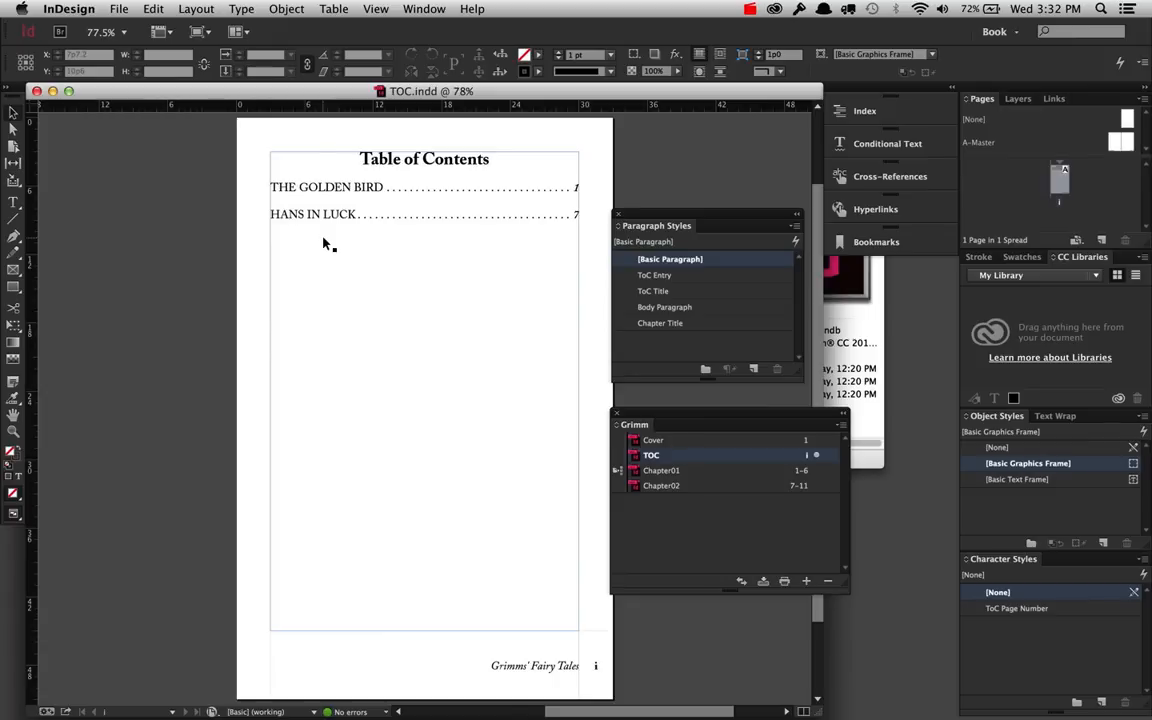
left_click(196, 8)
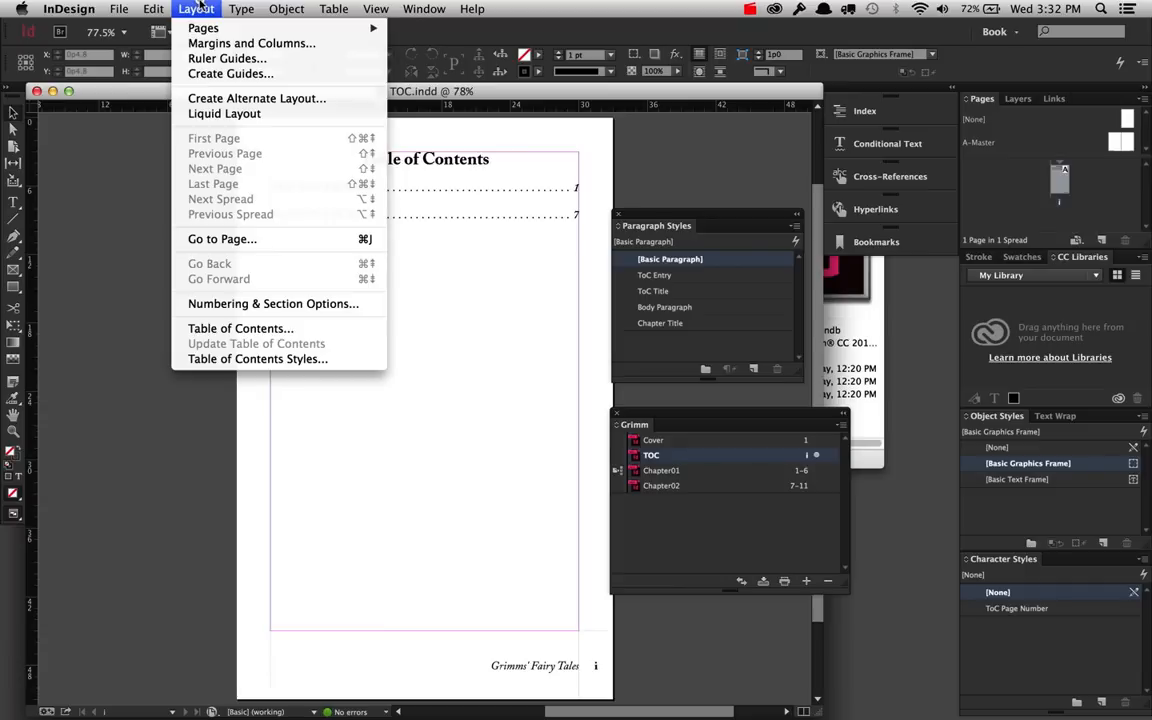
left_click(212, 358)
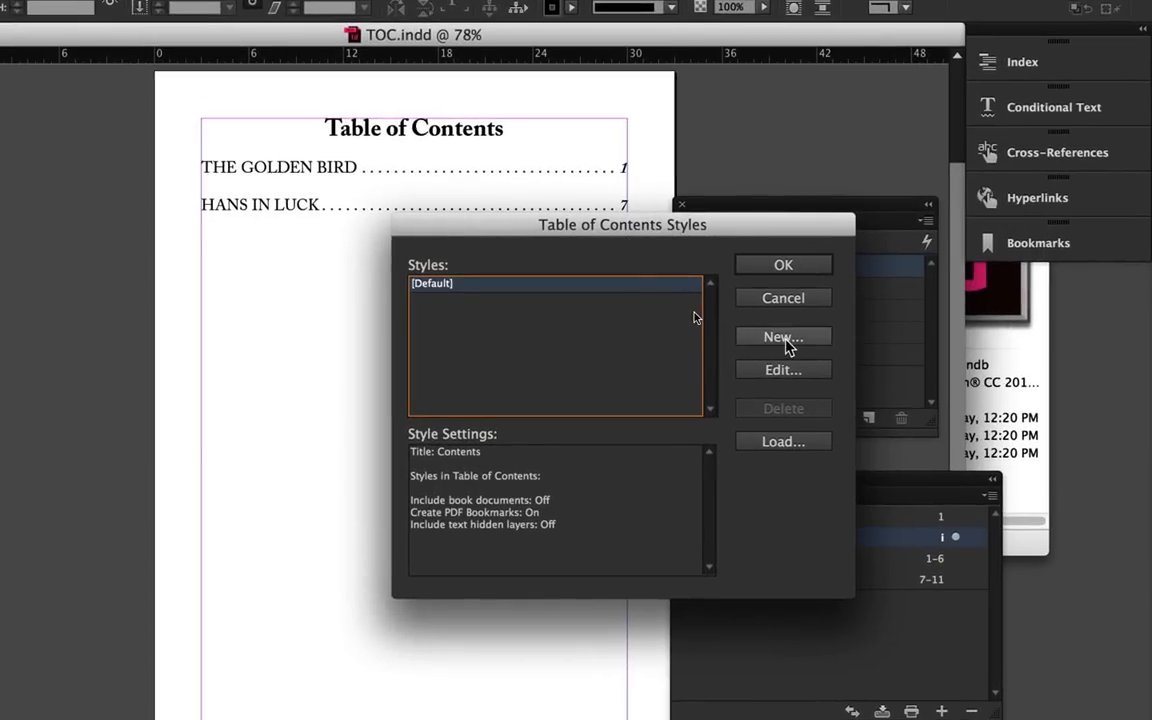
left_click(787, 340)
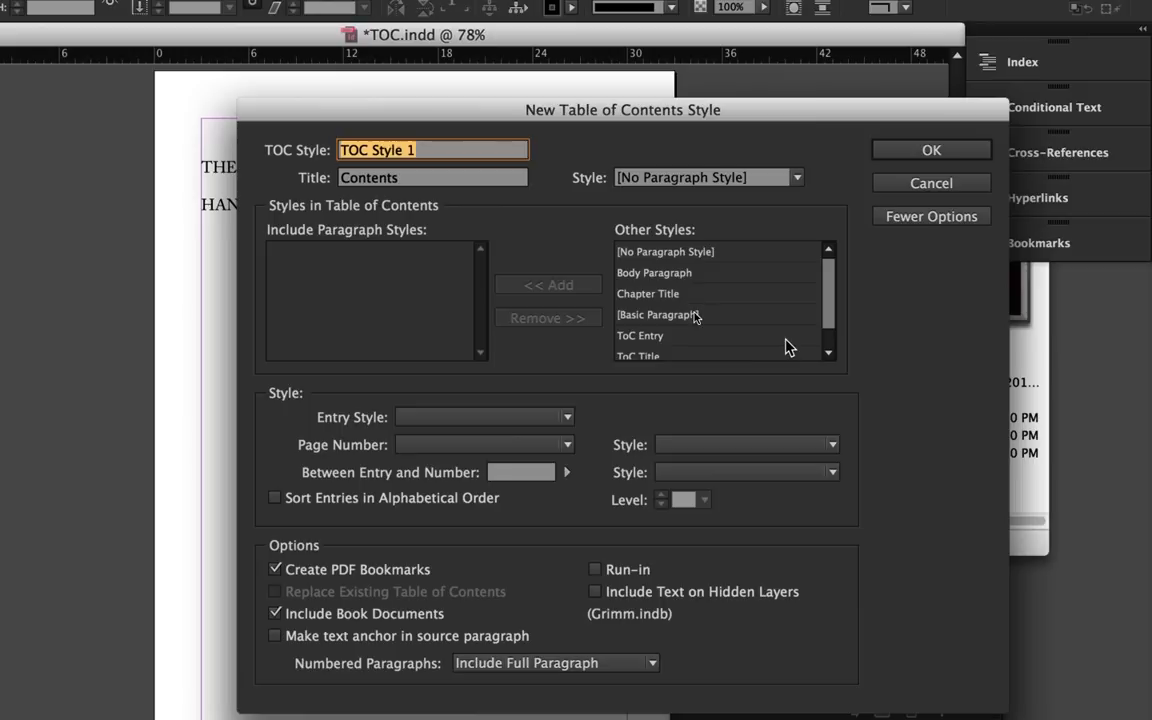
left_click_drag(736, 111, 735, 87)
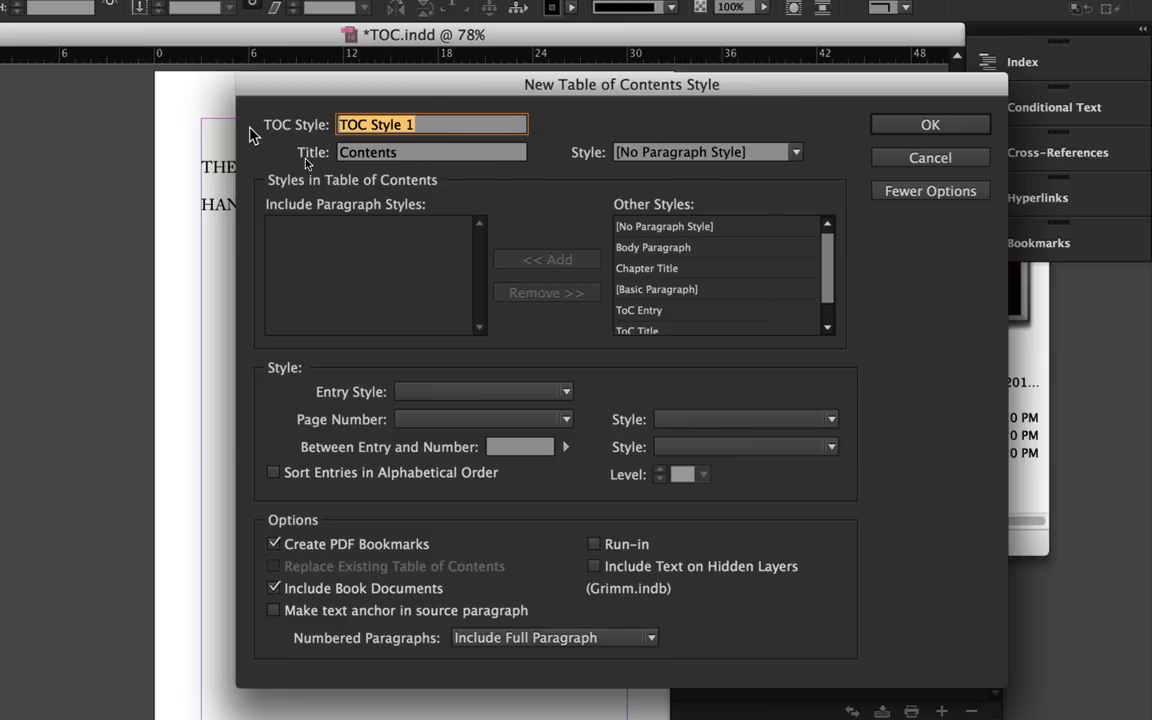
type("Grimm TO")
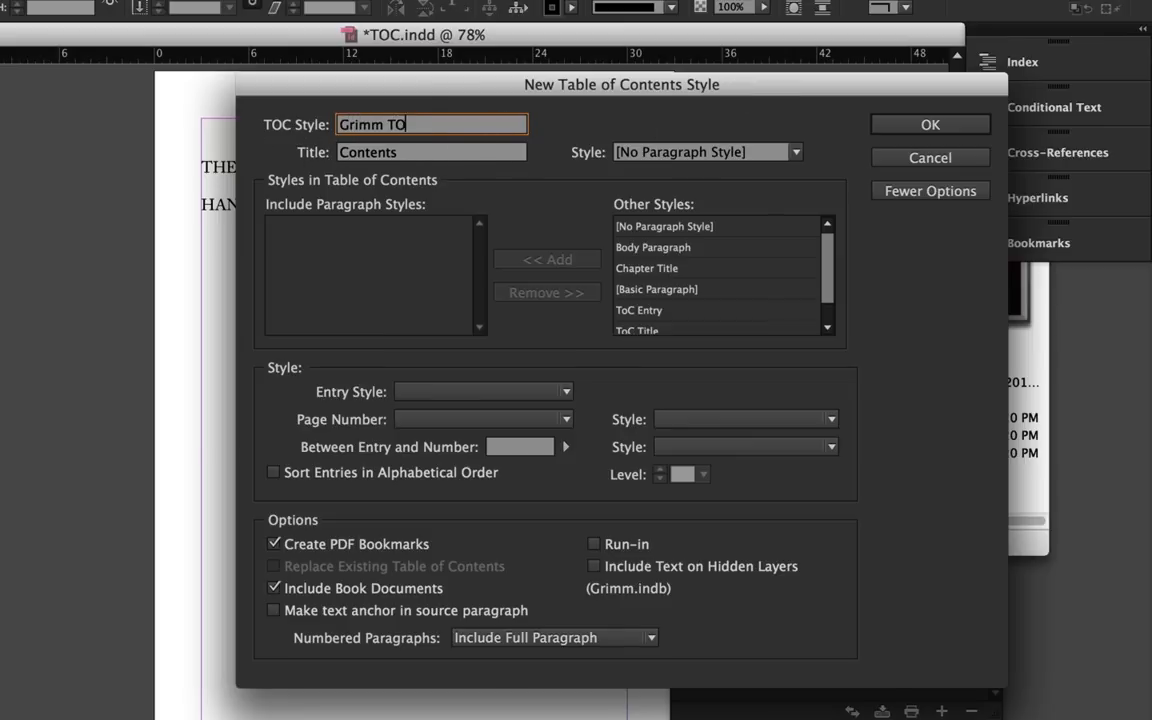
type("C")
Step: Set the style's title to Table of Contents and format it with the ToC Title paragraph style
left_click_drag(410, 84, 370, 232)
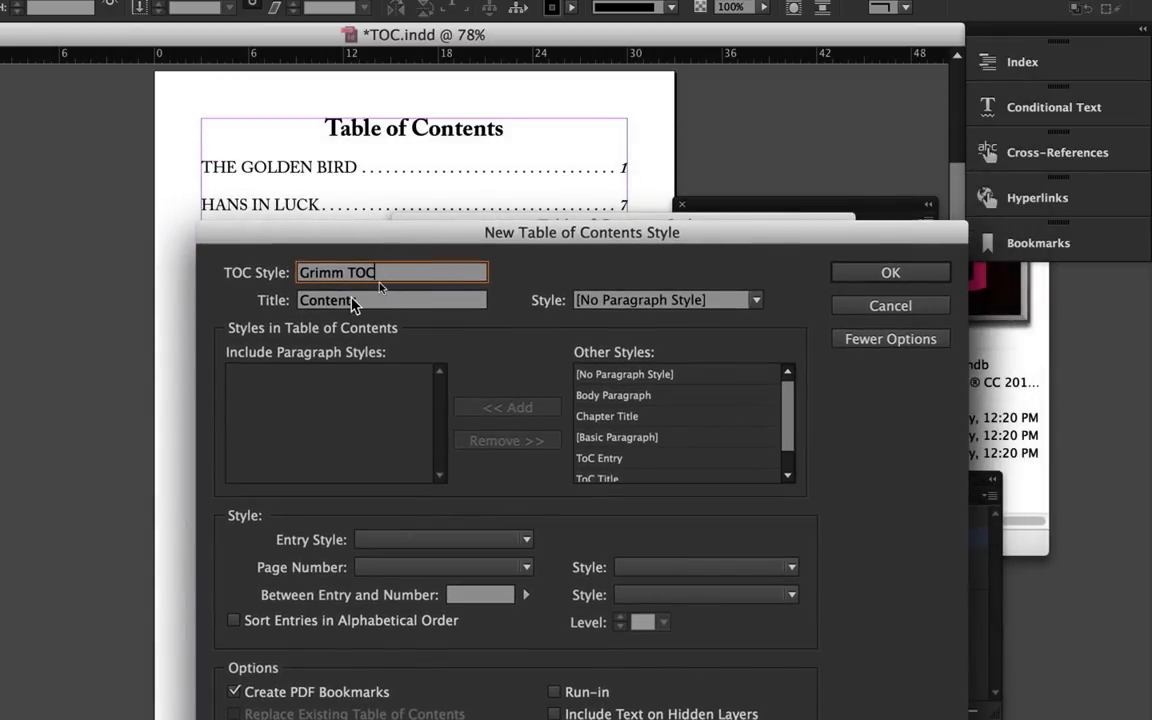
key("Tab")
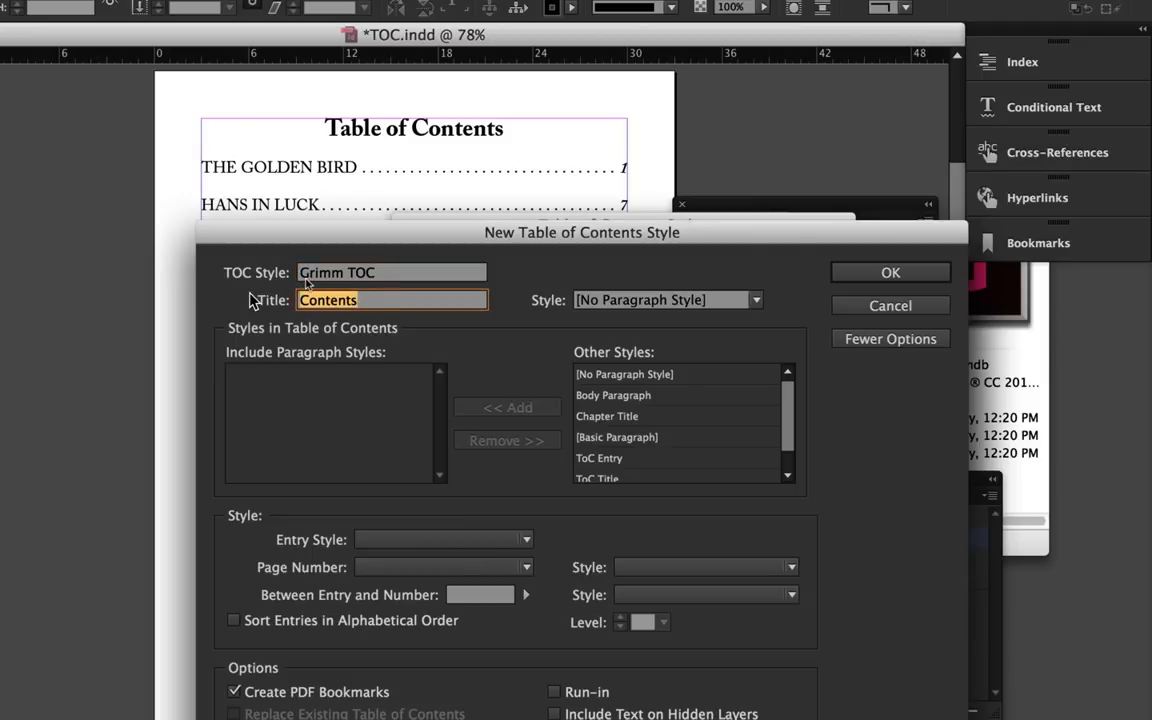
type("Table of C")
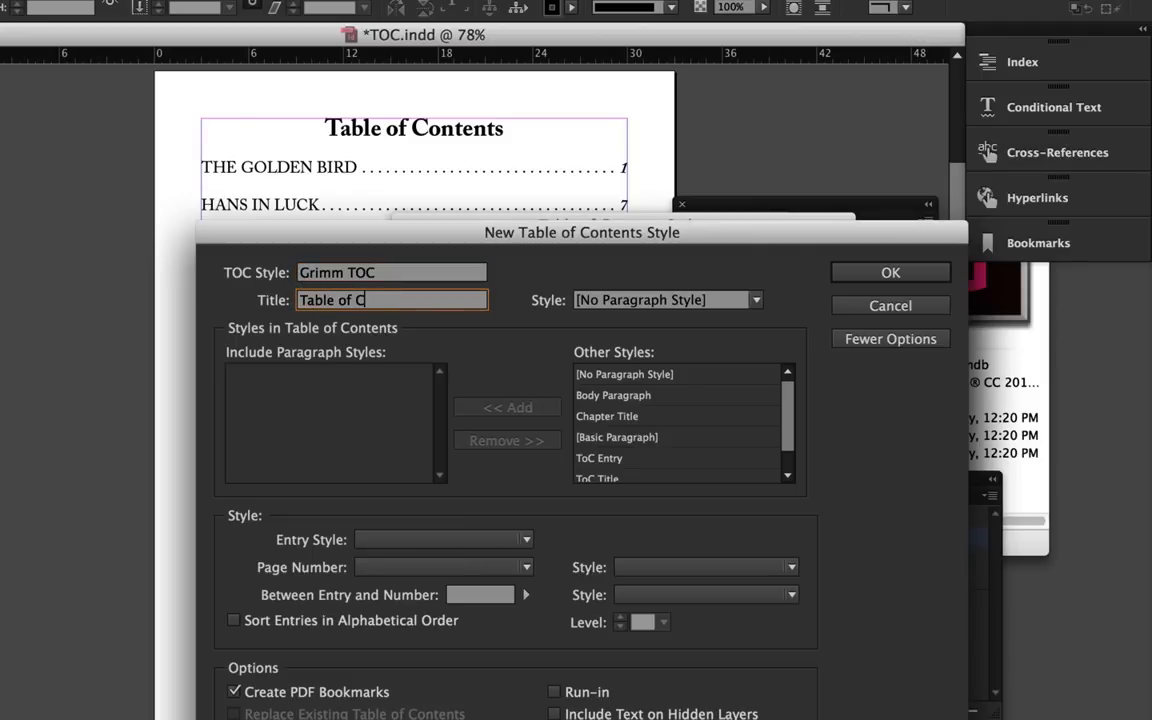
type("ontents")
left_click(753, 302)
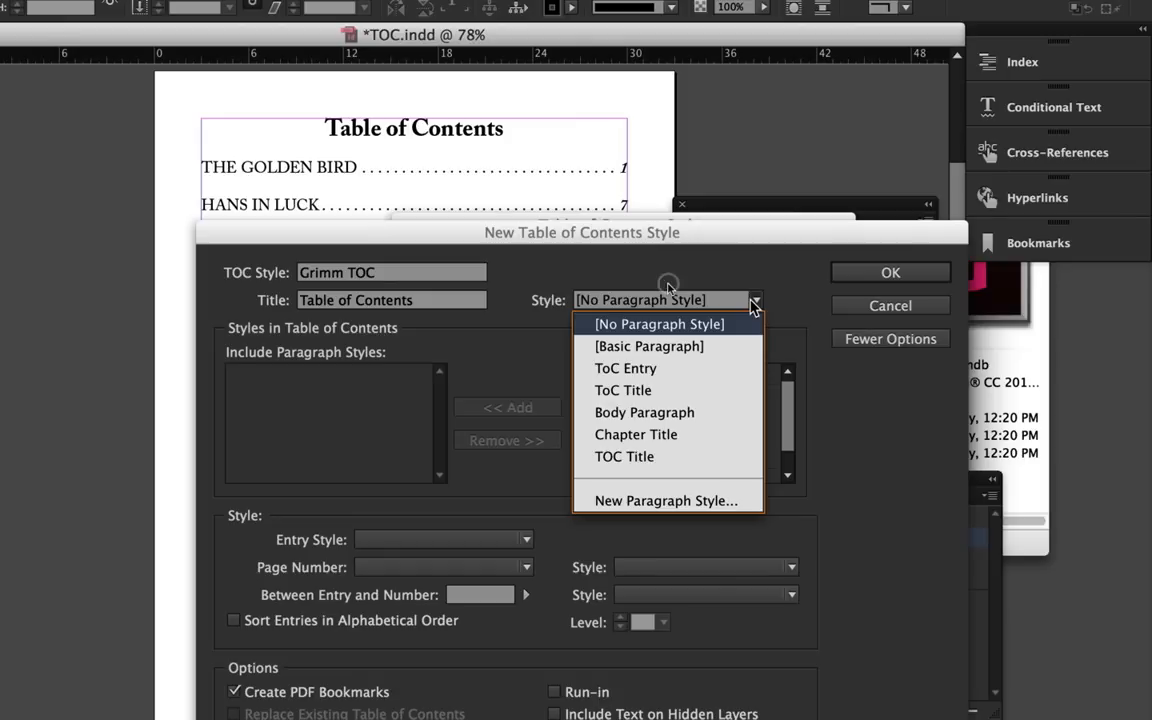
left_click(688, 395)
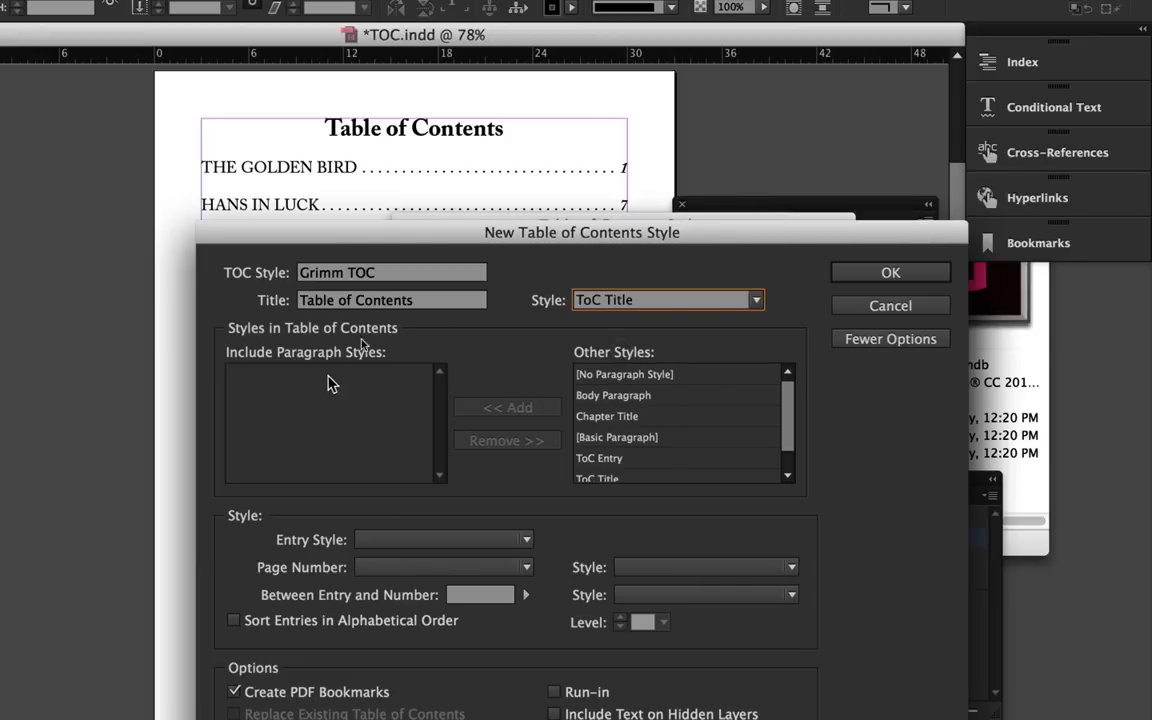
Step: Include the Chapter Title style in the contents, using ToC Entry for its entries and ToC Page Number for the page numbers
left_click(629, 418)
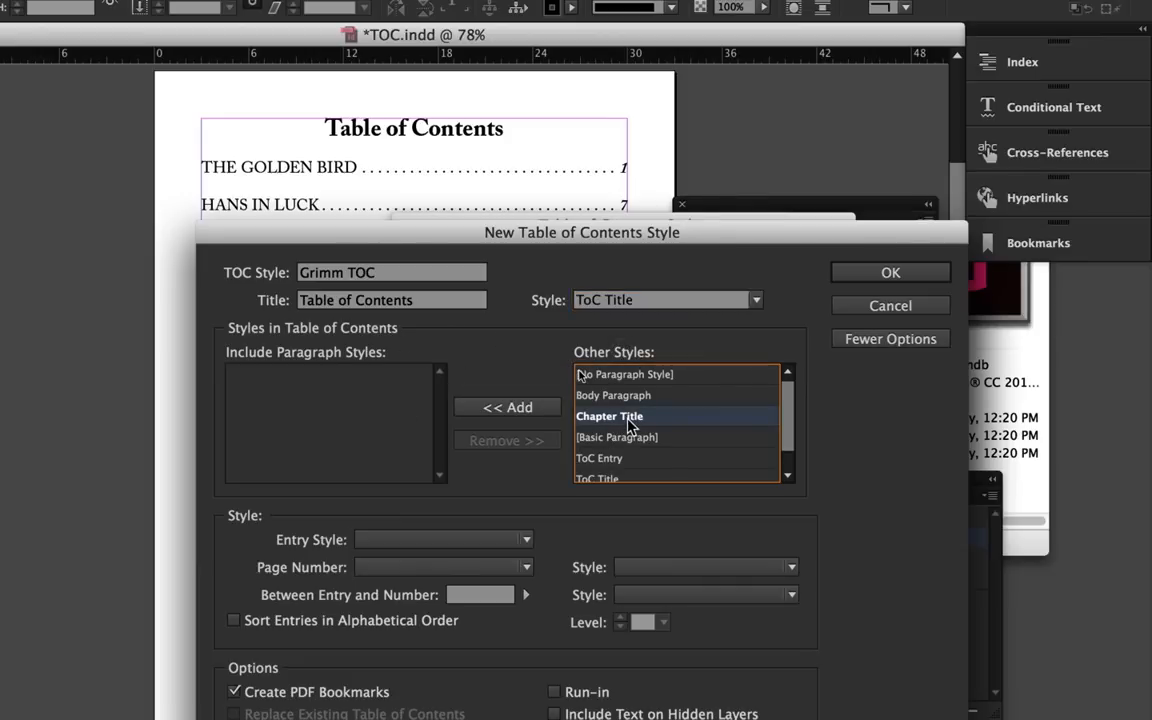
left_click(510, 407)
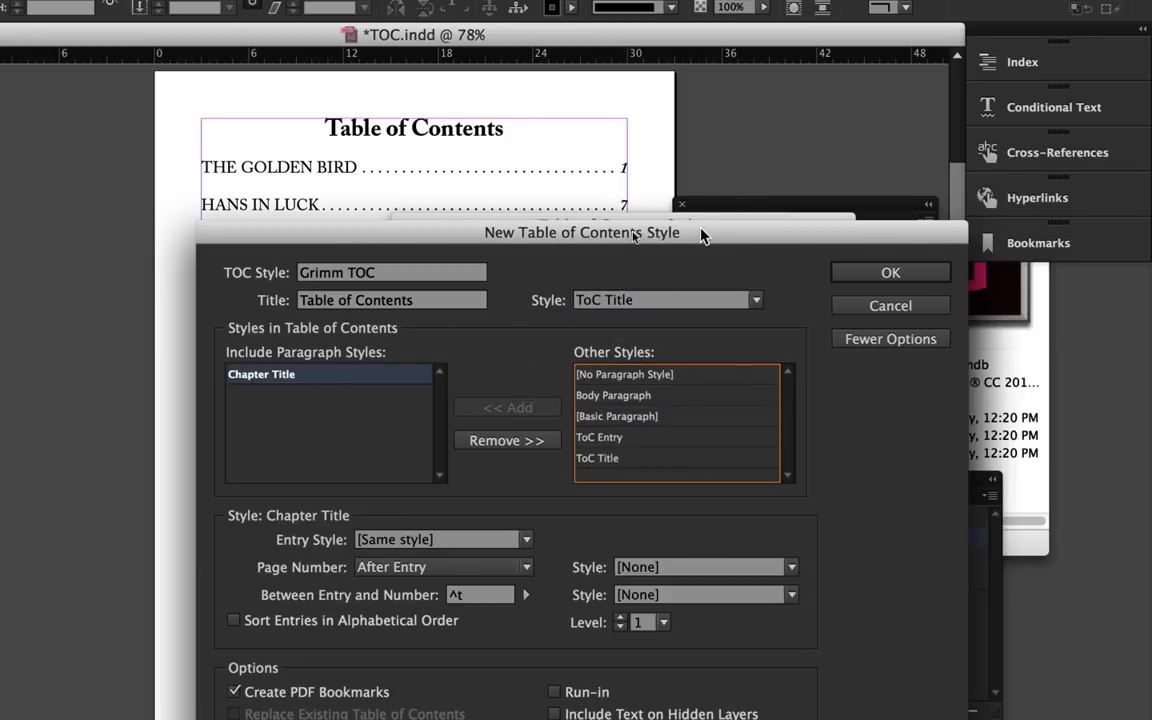
left_click_drag(702, 235, 805, 104)
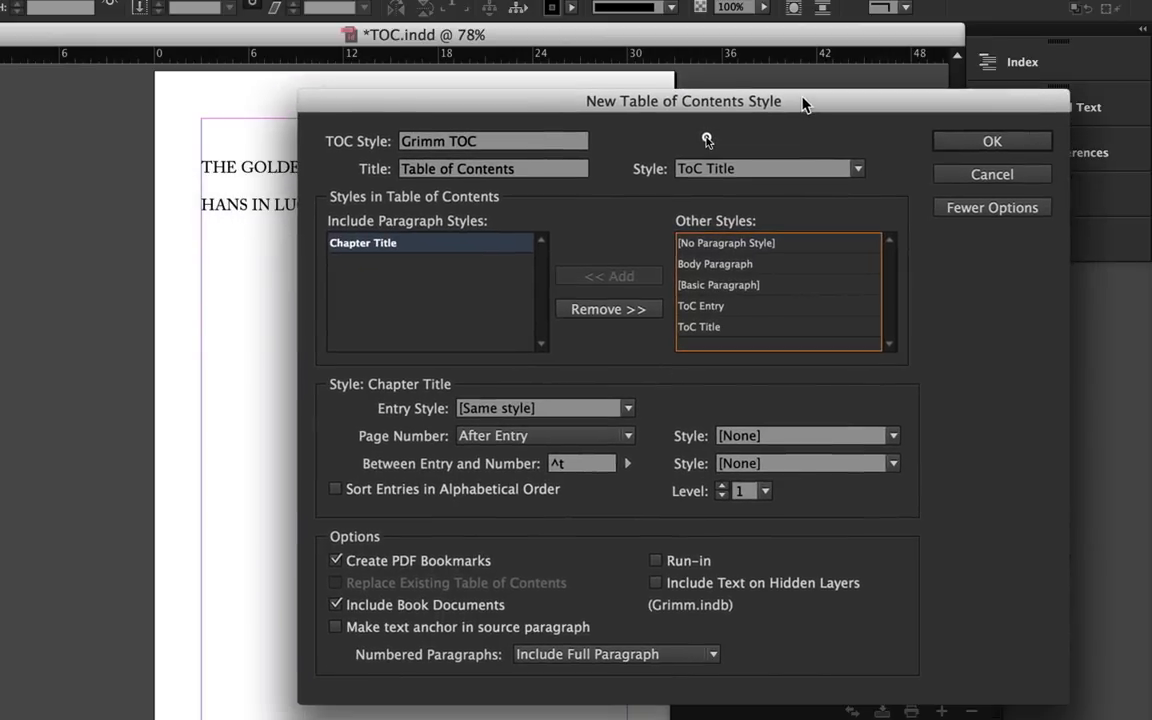
left_click(629, 410)
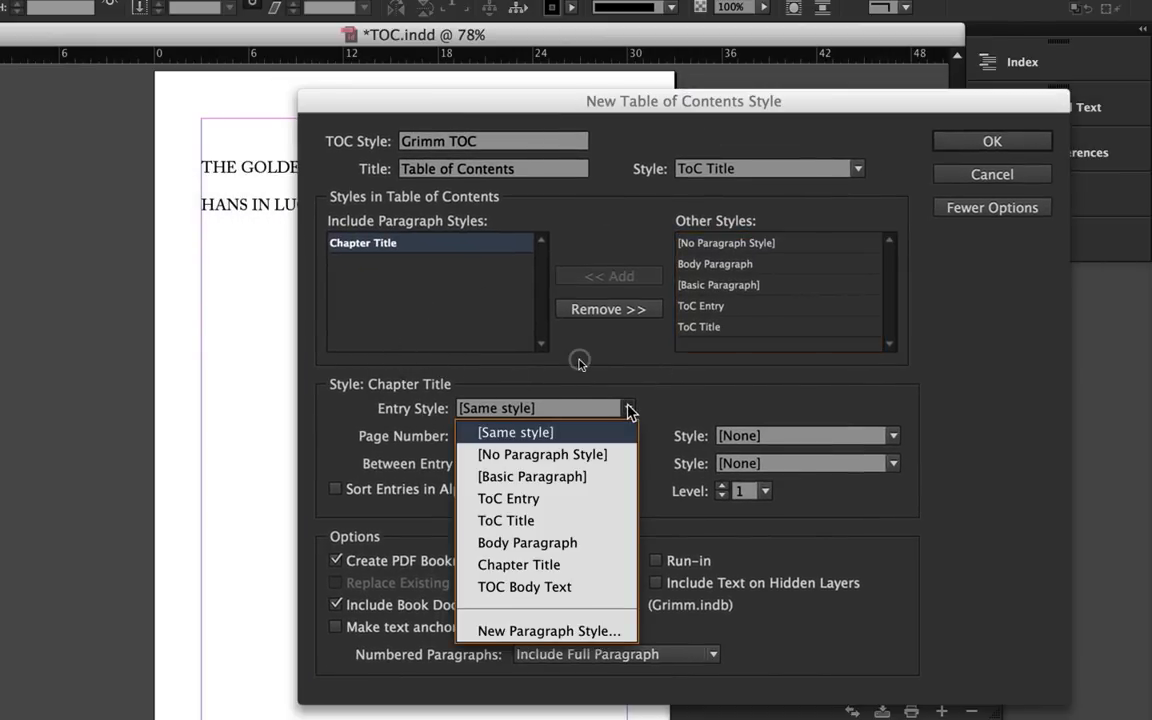
left_click(560, 499)
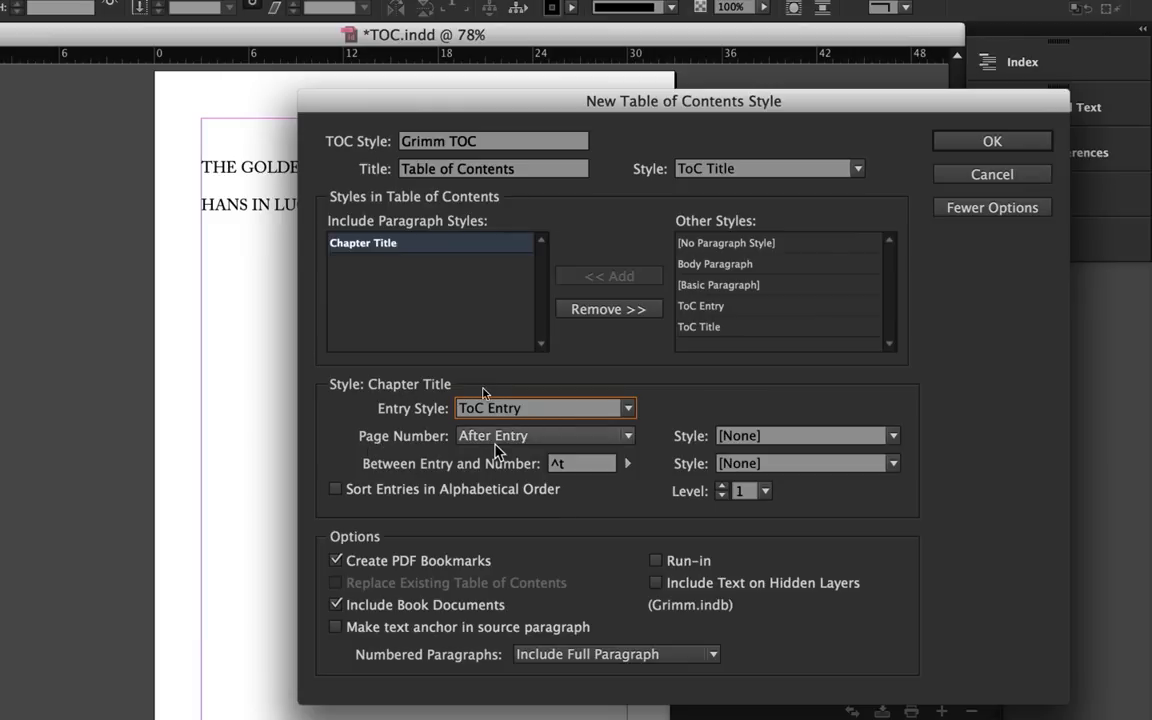
left_click(894, 437)
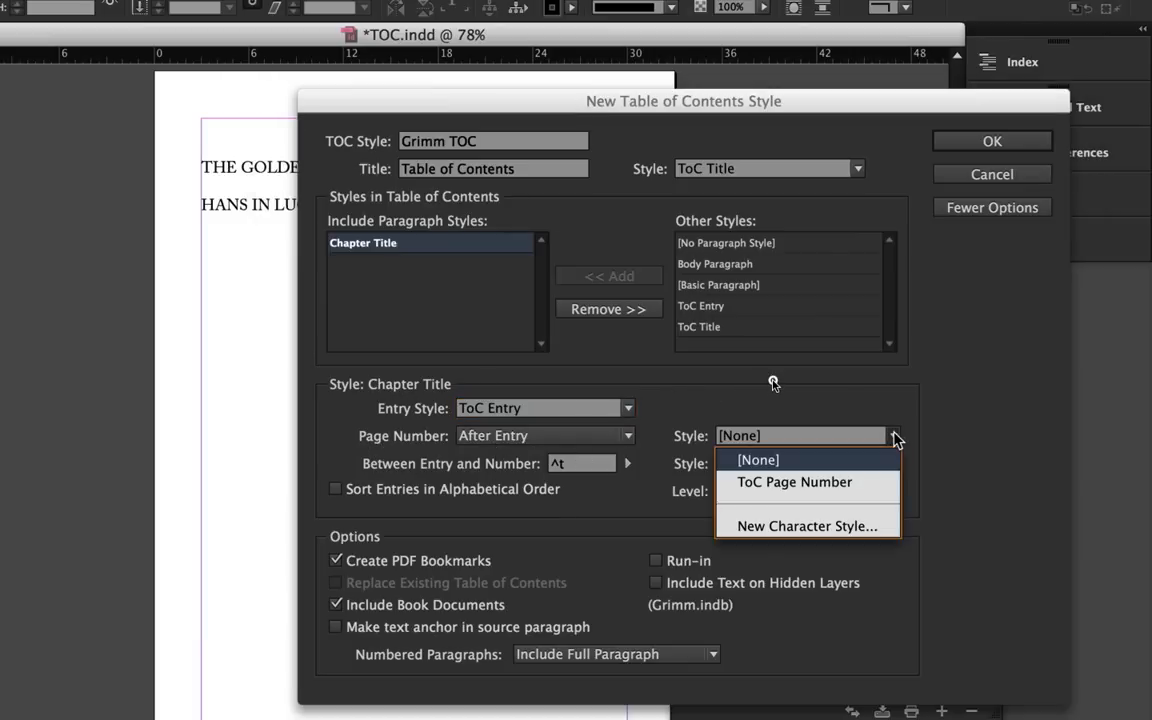
left_click(872, 487)
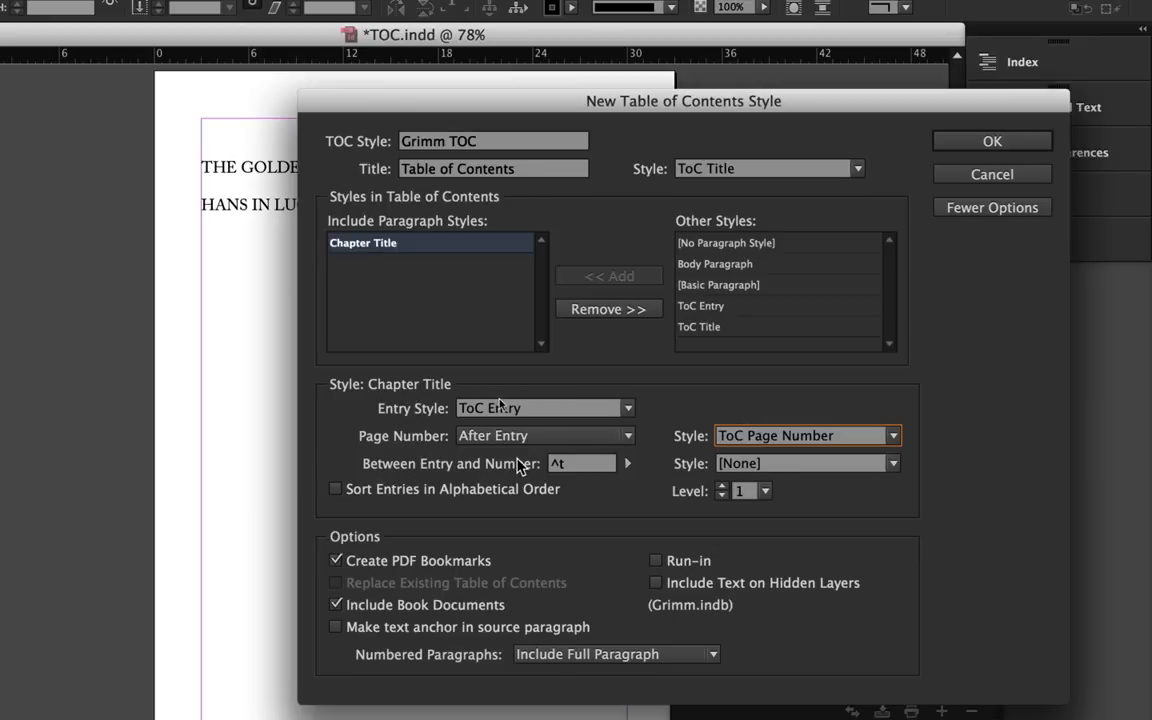
Step: Replace the separator between each Chapter Title entry and its page number with a right indent tab
double_click(576, 464)
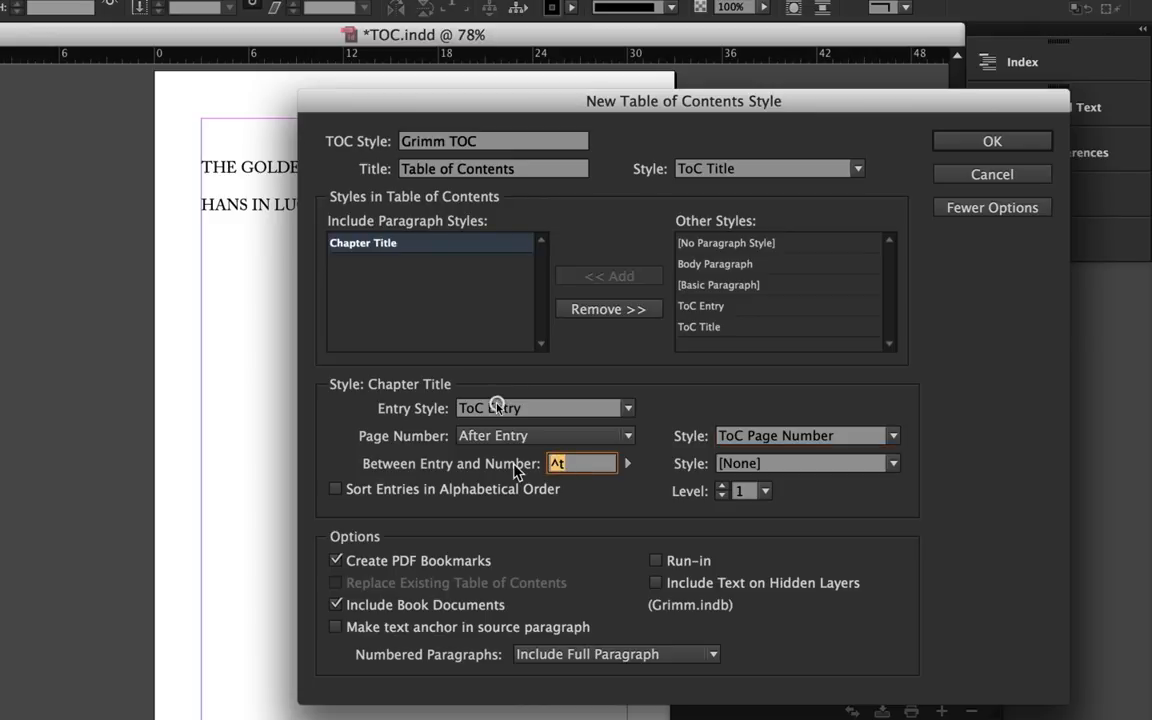
key("BackSpace")
left_click(627, 463)
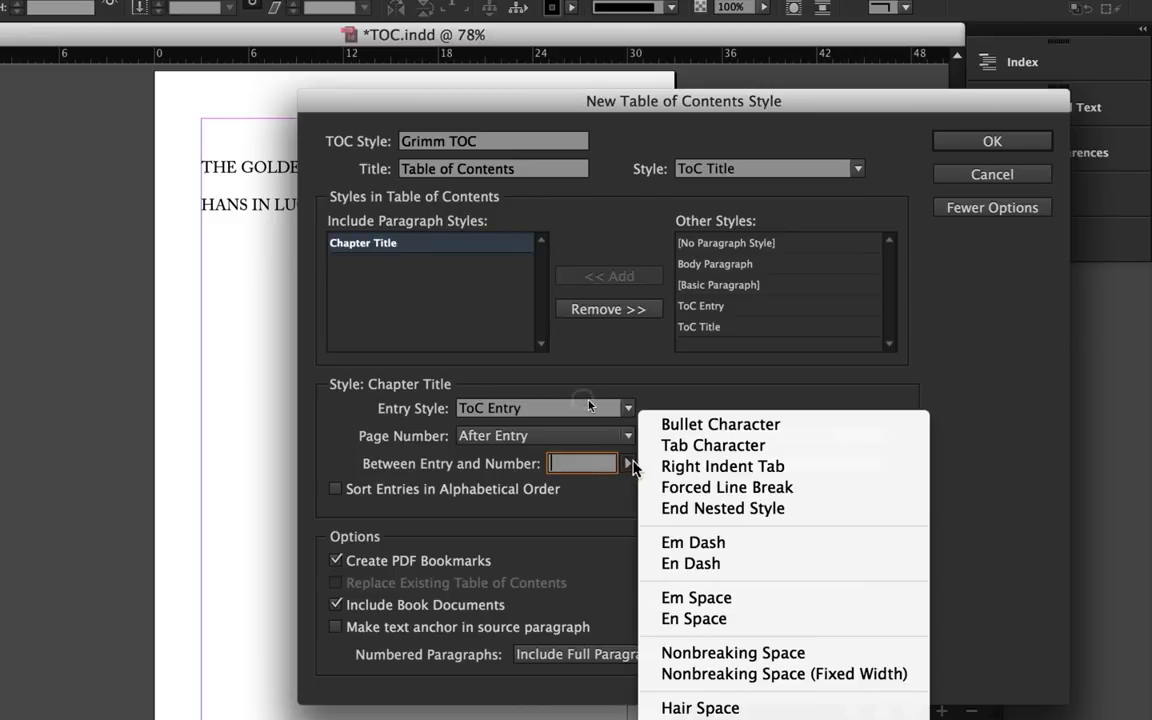
left_click(688, 467)
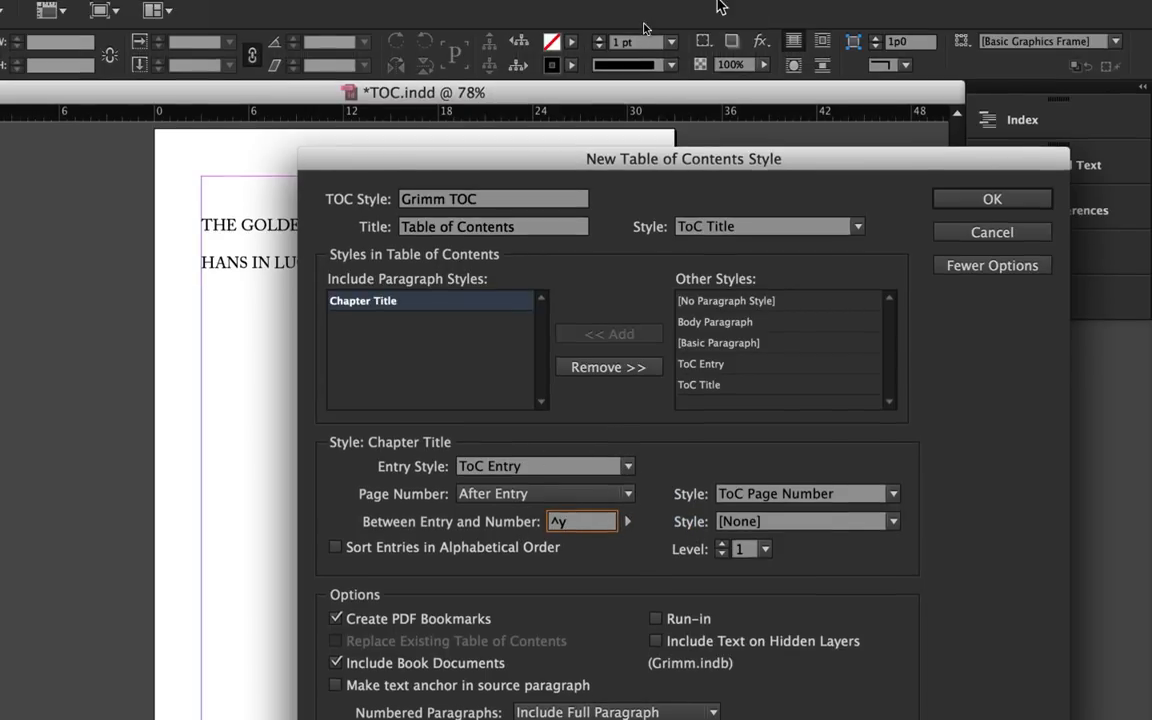
Step: Enable making a text anchor in the source paragraph and save the Grimm TOC style
left_click_drag(826, 164, 784, 93)
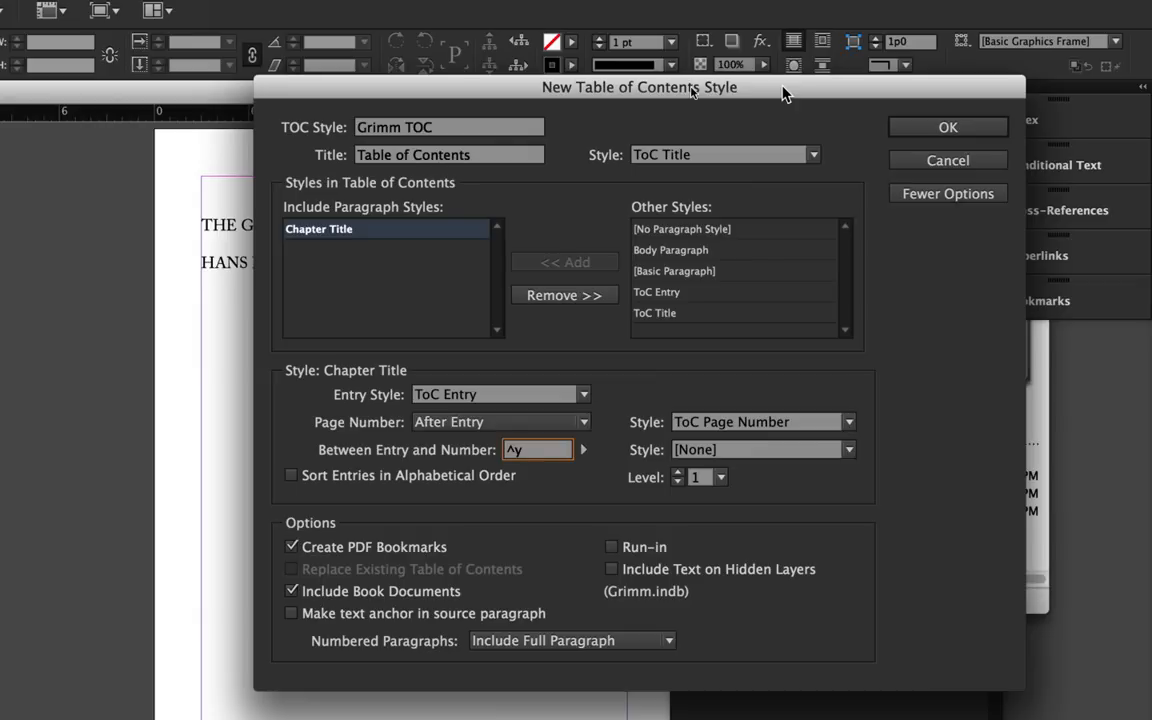
left_click_drag(510, 90, 413, 362)
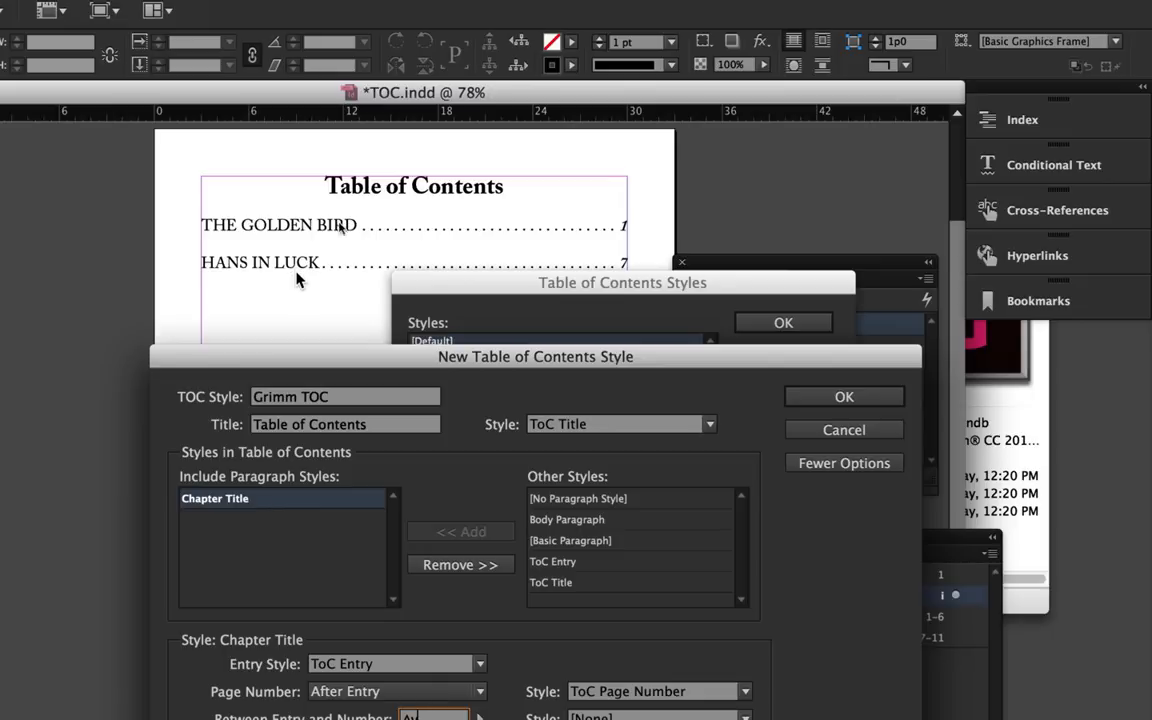
left_click_drag(345, 356, 447, 81)
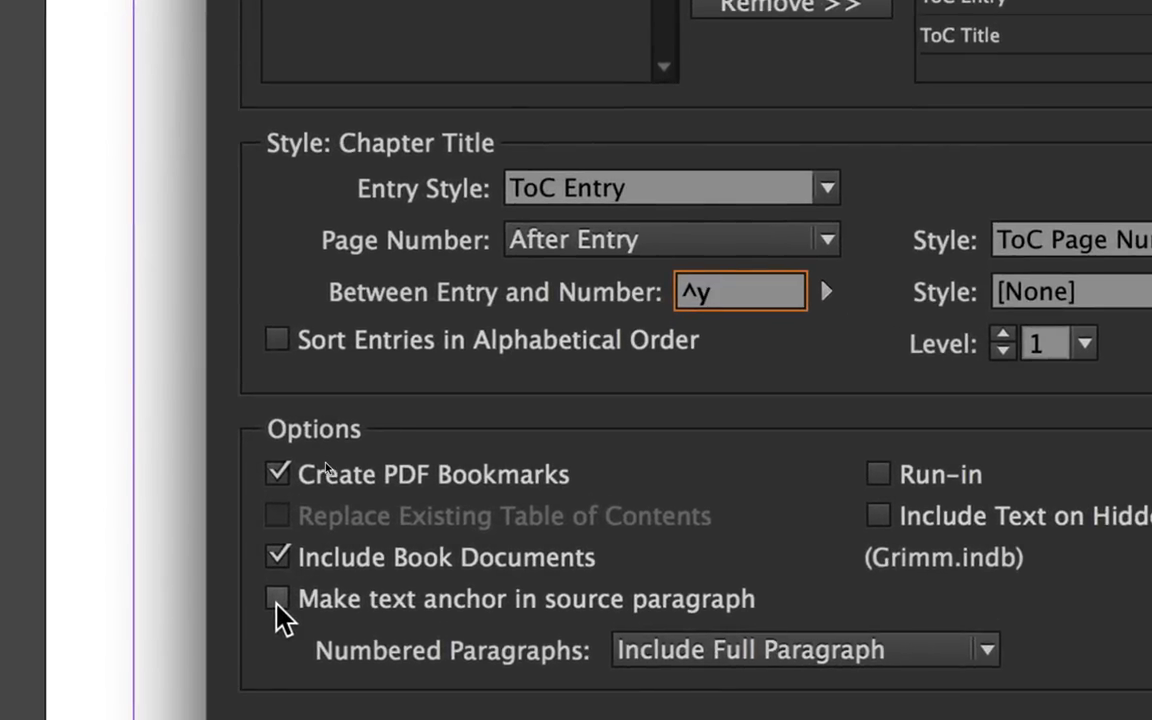
left_click(277, 600)
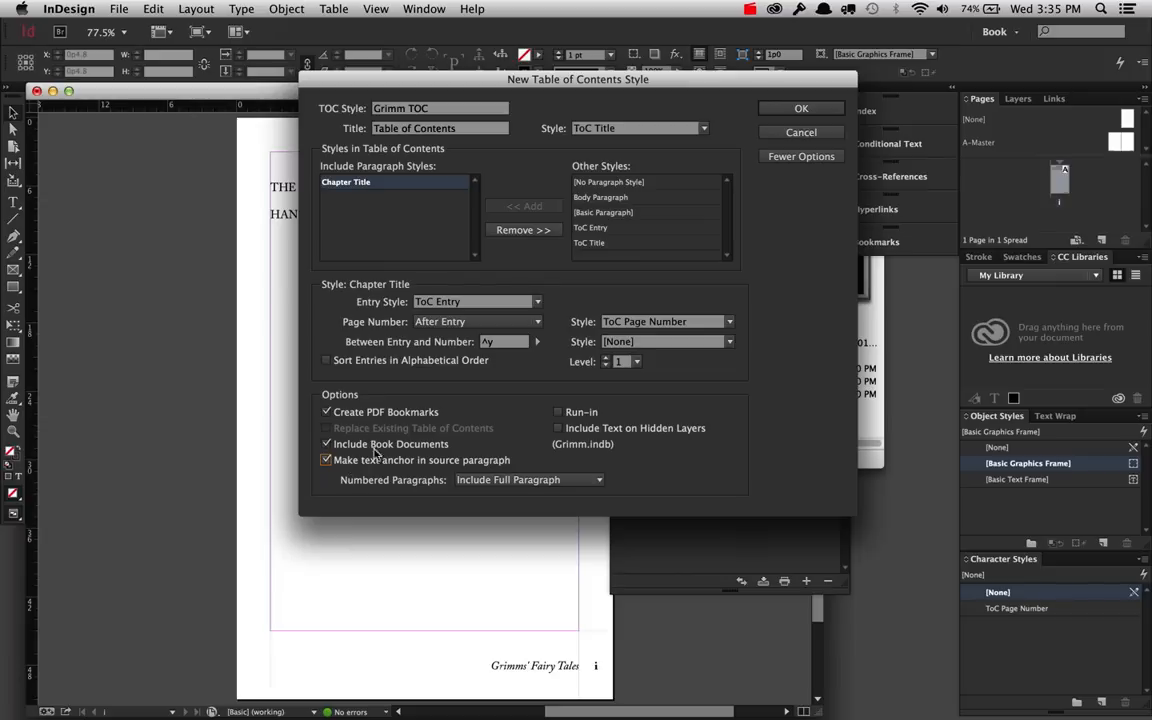
left_click(802, 109)
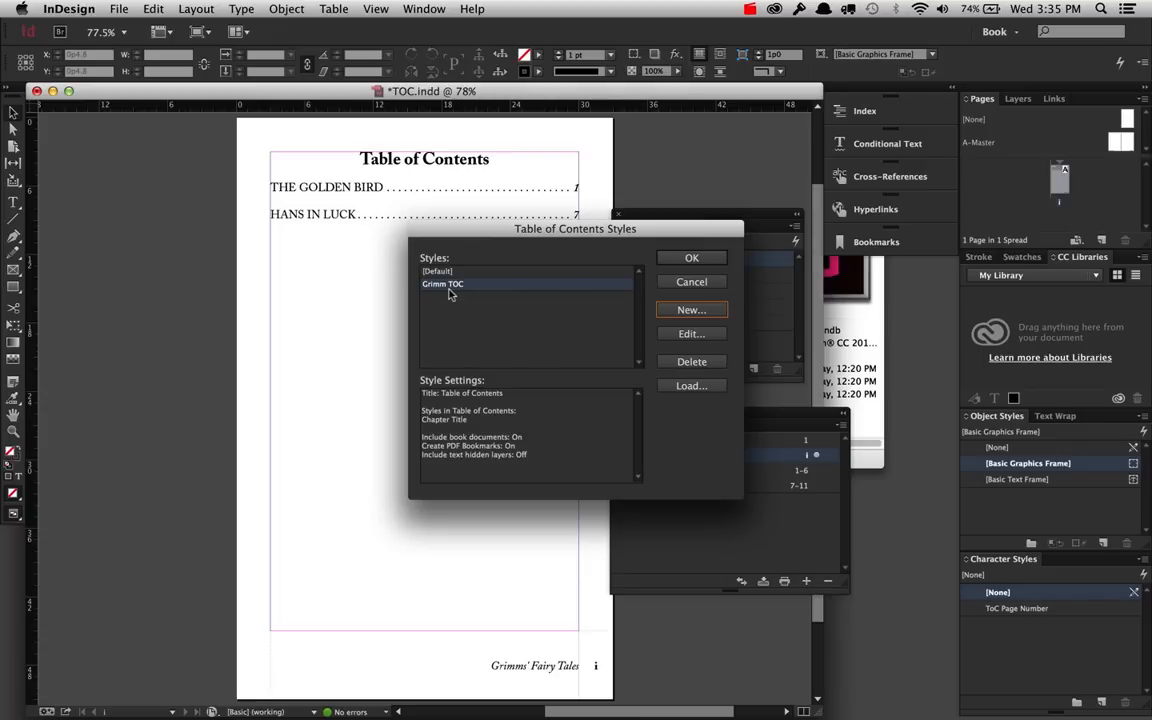
left_click(691, 258)
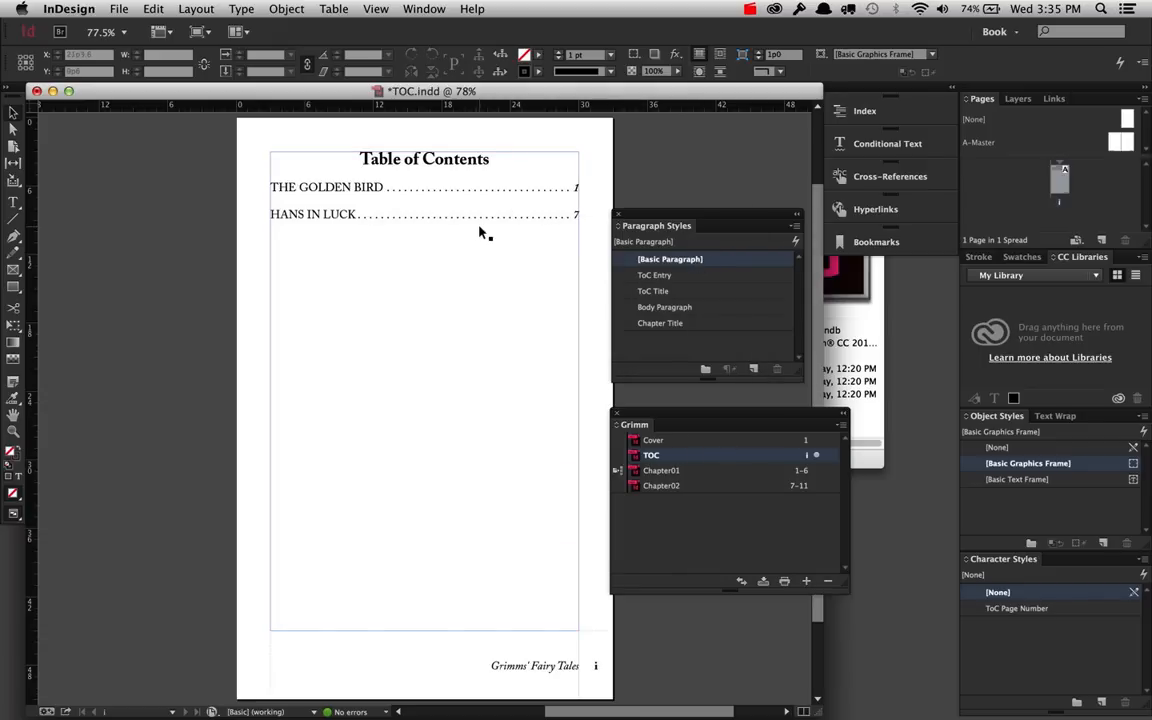
Step: Delete the old contents frame and place a new table of contents built with the Grimm TOC style at the page's upper-left margin corner
left_click(363, 221)
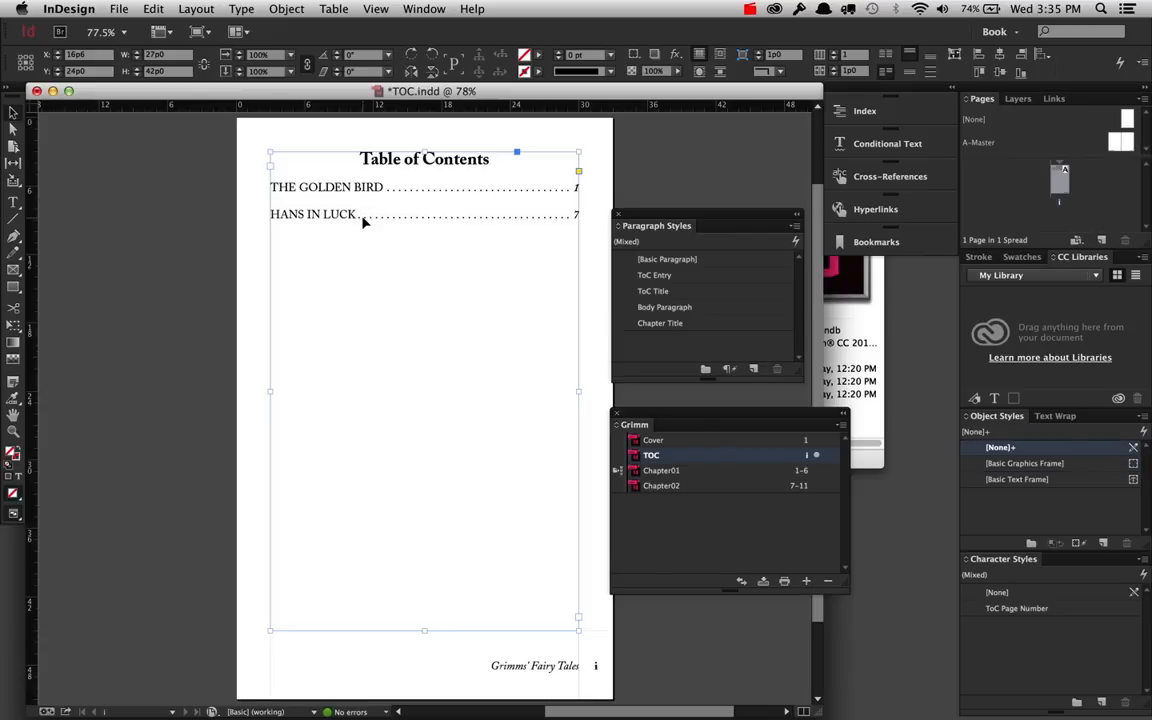
key("Delete")
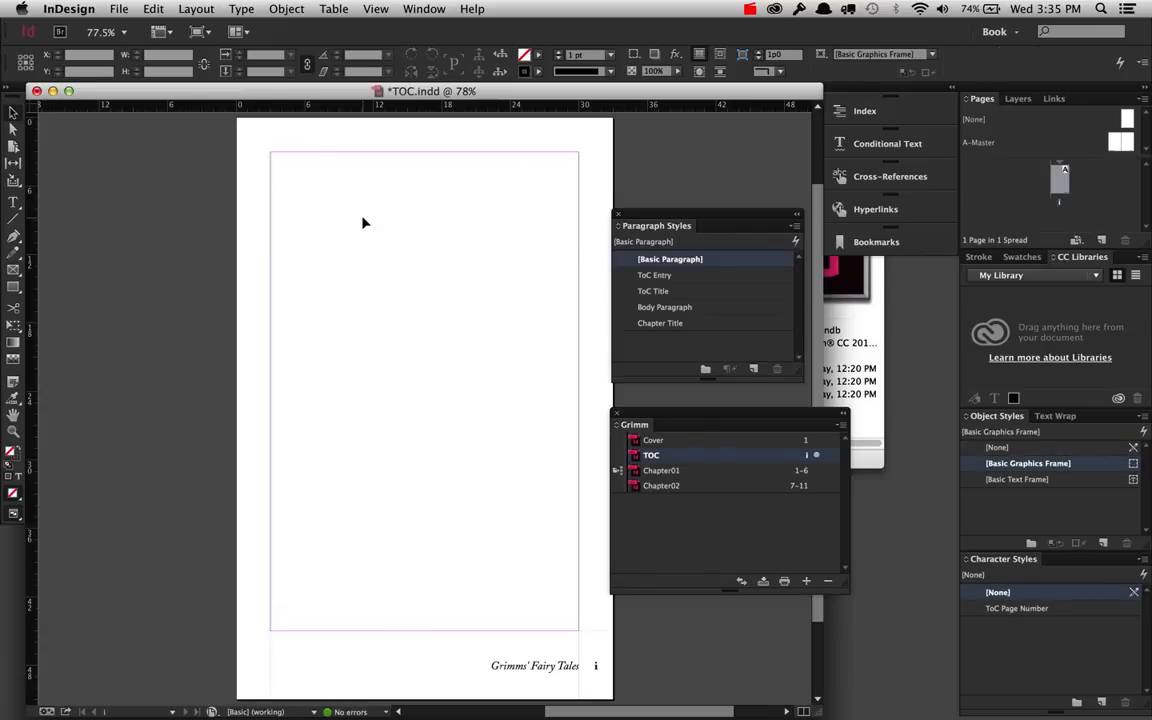
left_click(198, 8)
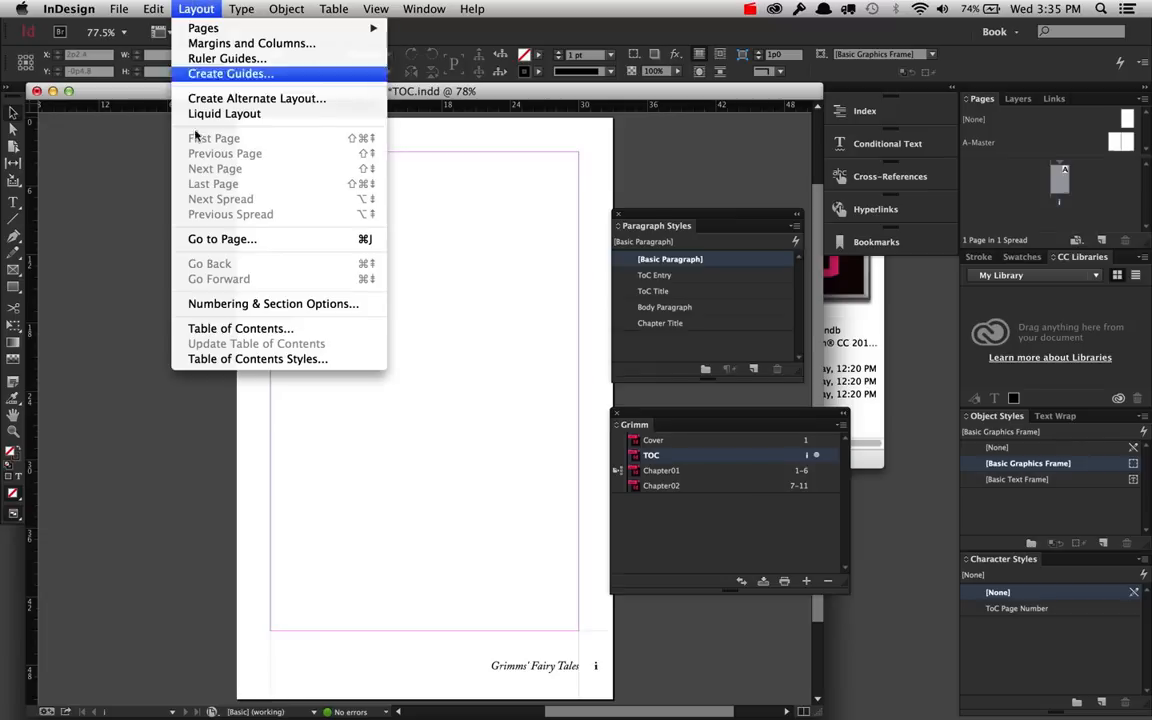
left_click(198, 328)
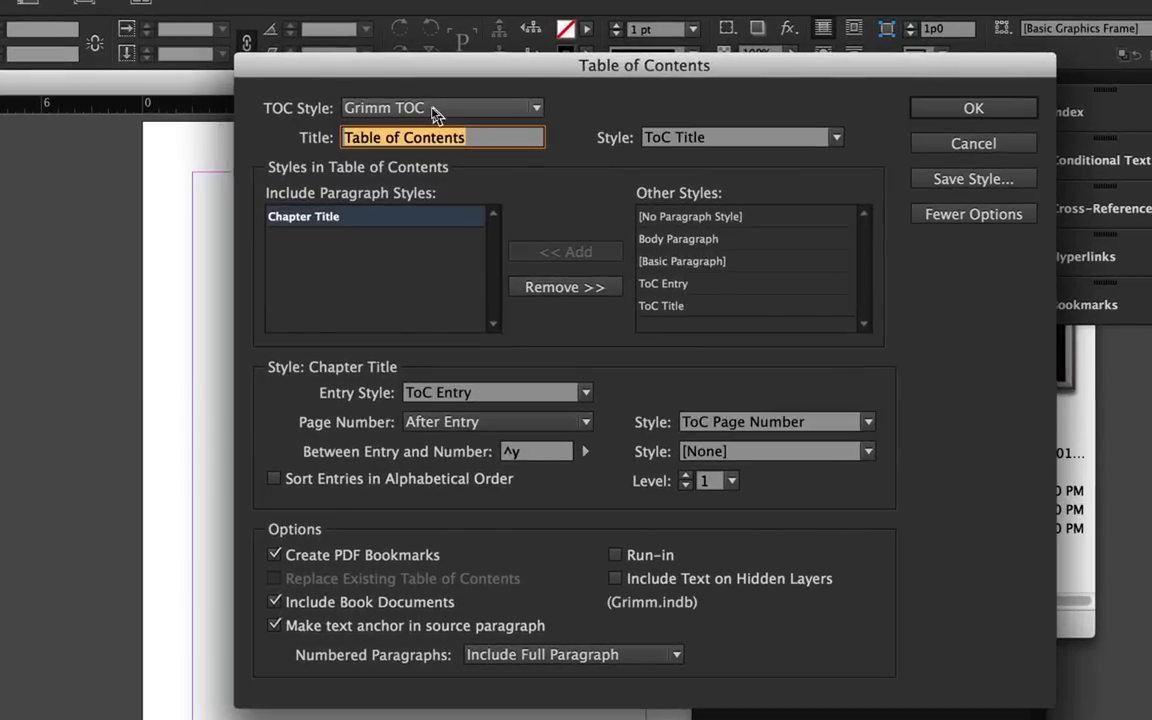
left_click(440, 111)
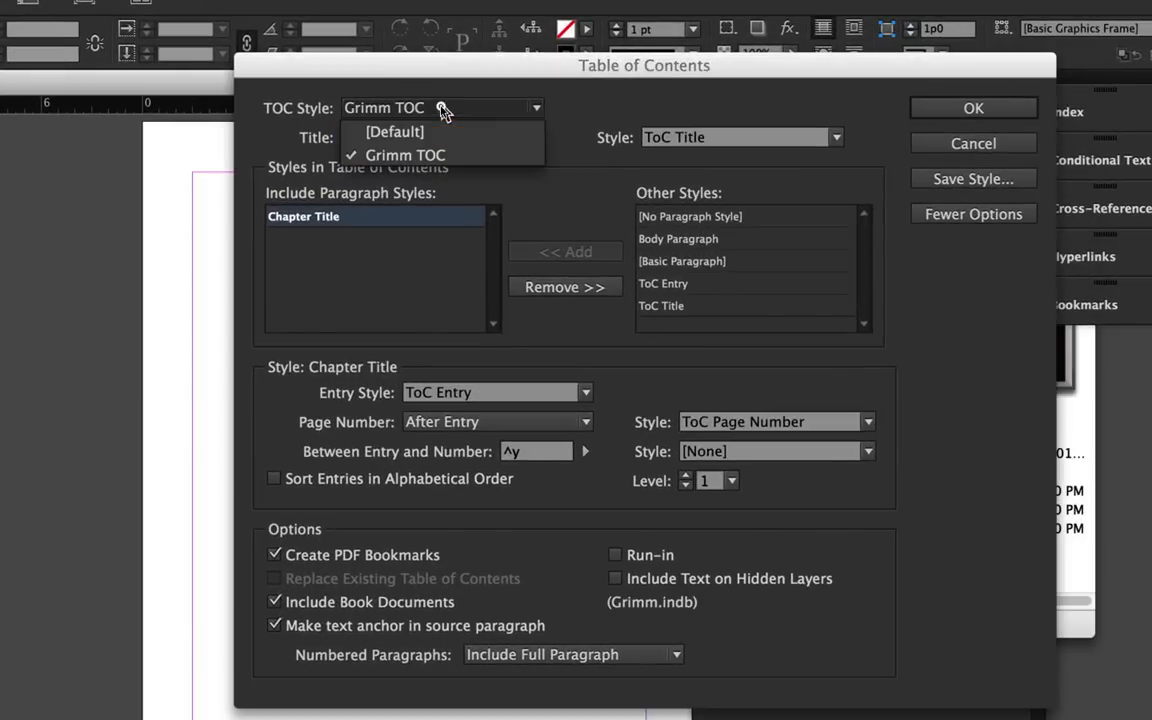
left_click(442, 155)
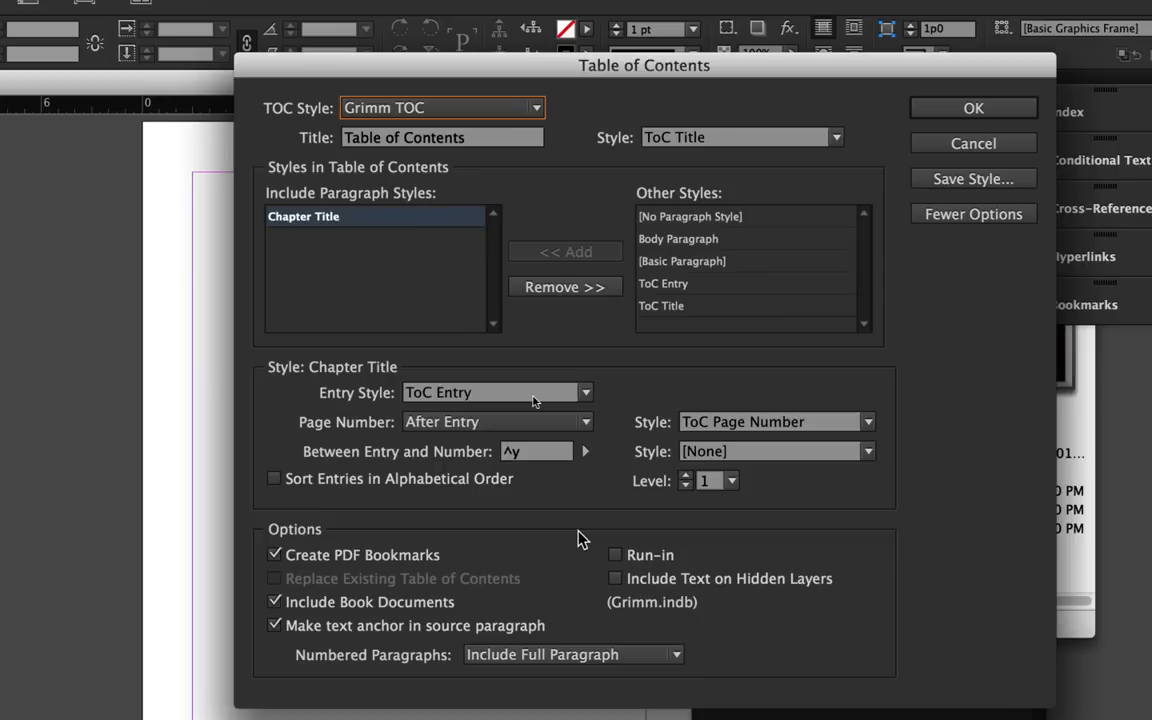
left_click(973, 109)
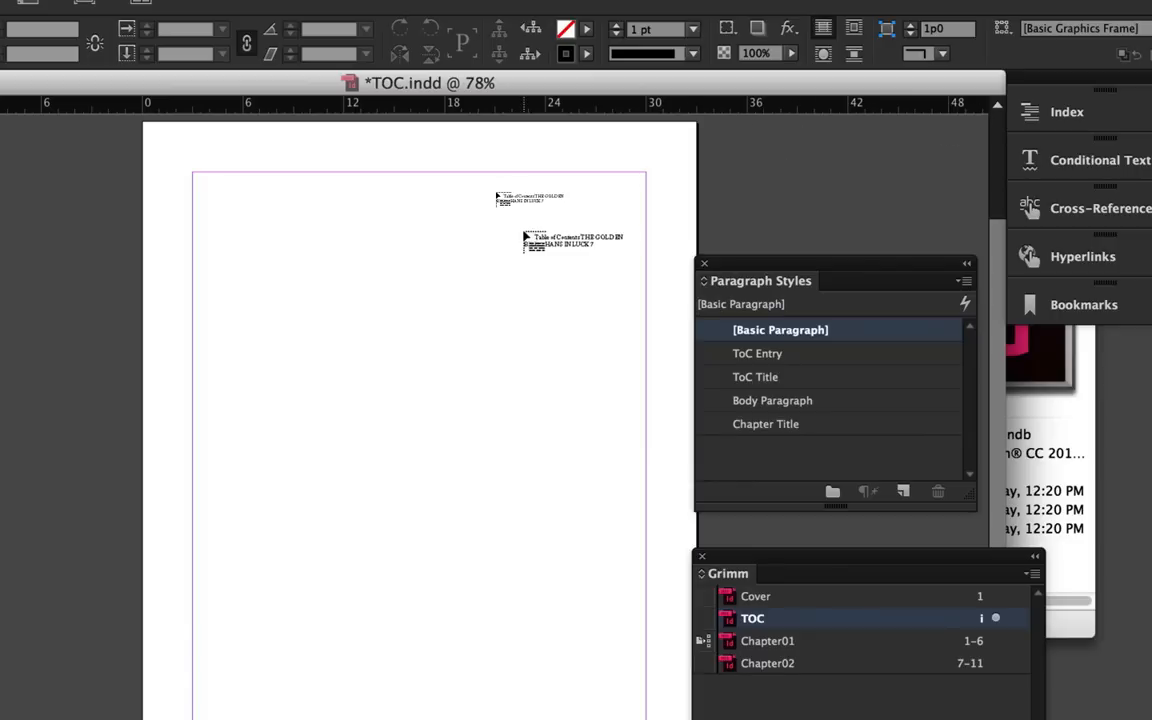
left_click(194, 174)
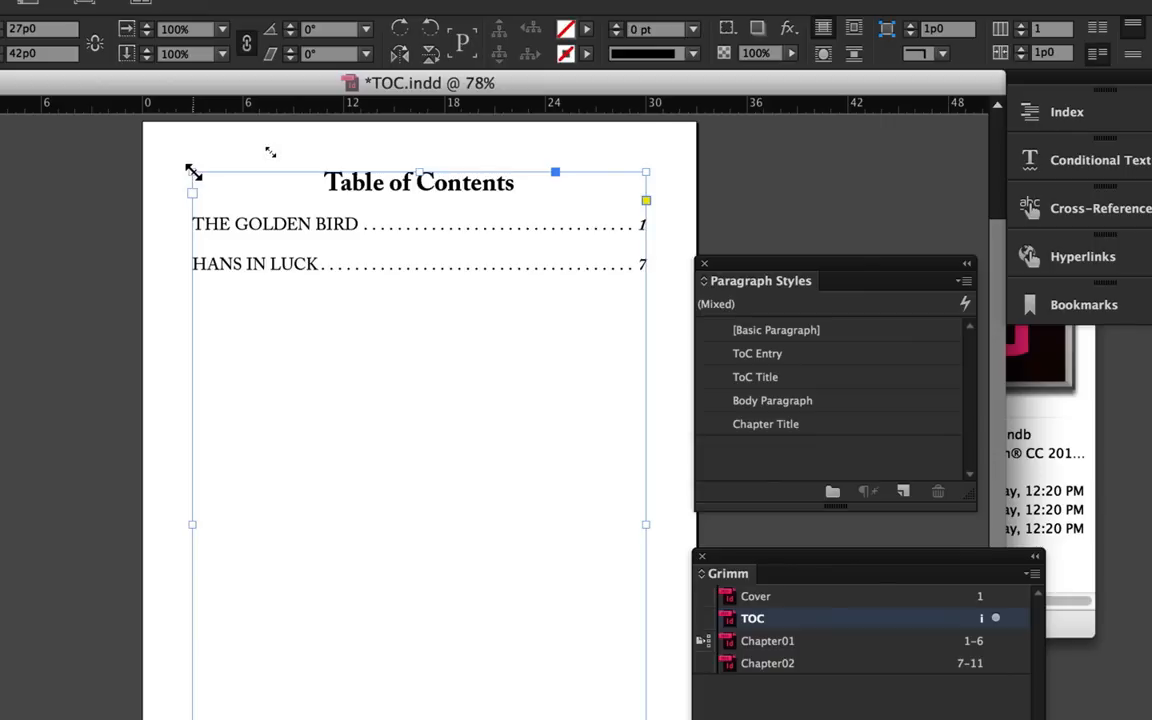
left_click(154, 274)
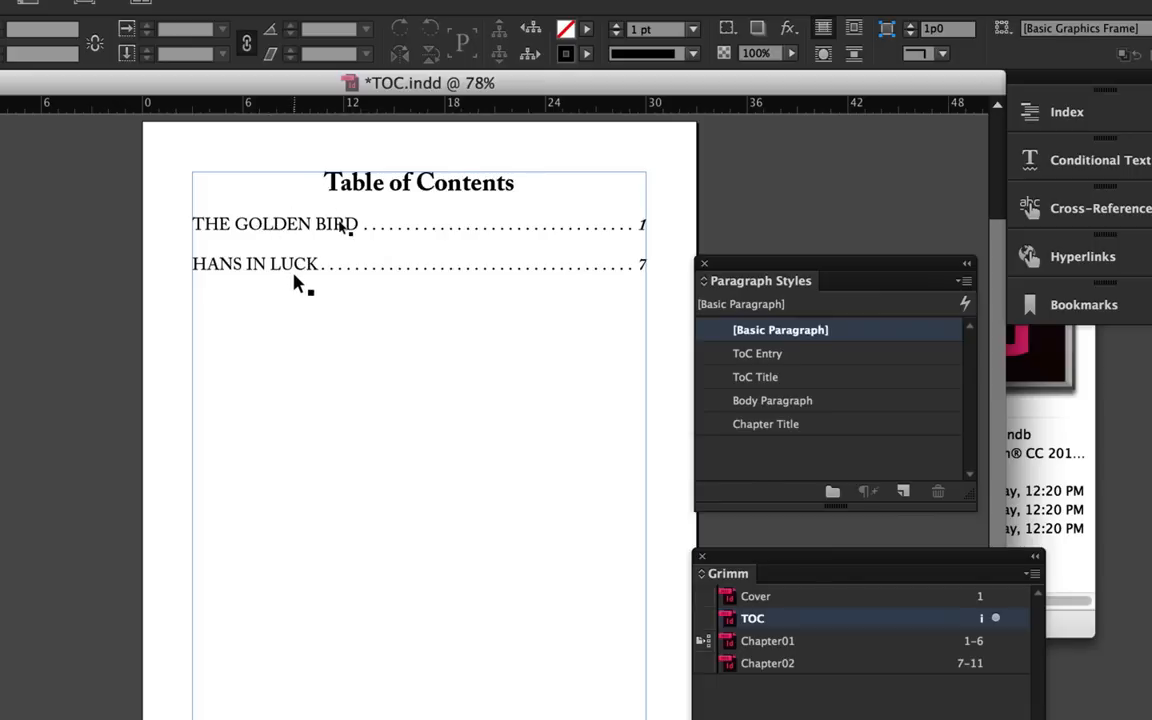
left_click(674, 468)
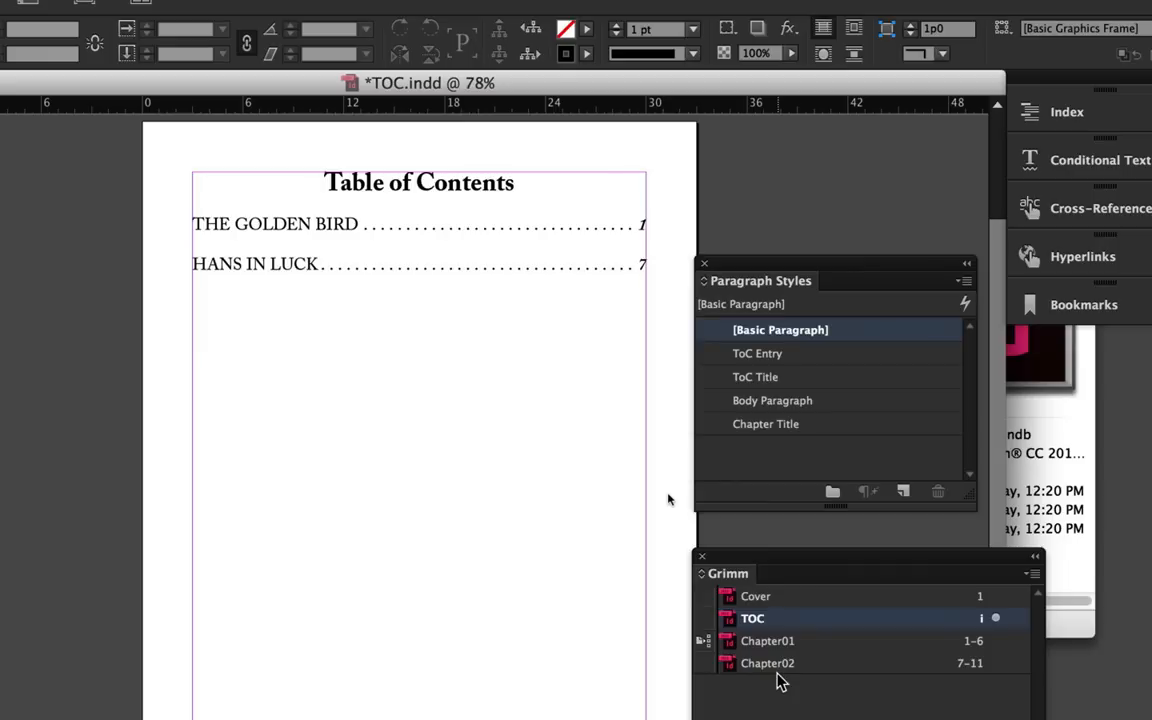
Step: Save the TOC document and make it the style source of the Grimm book
key("super+s")
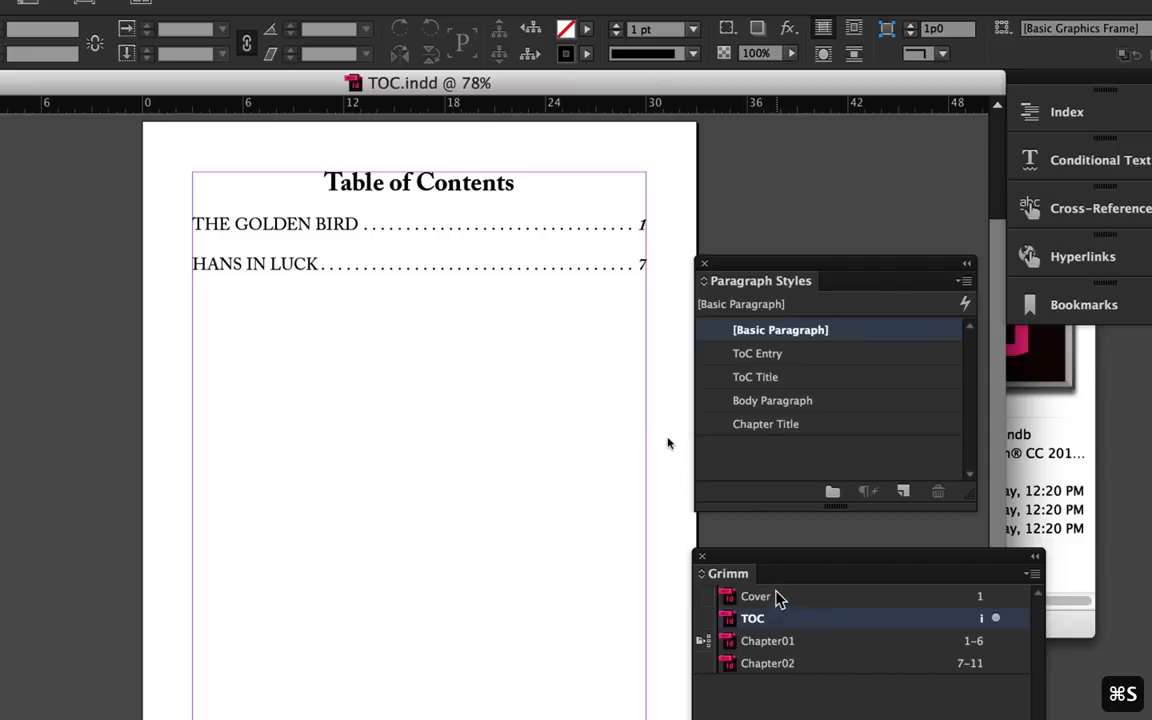
left_click_drag(785, 563, 388, 318)
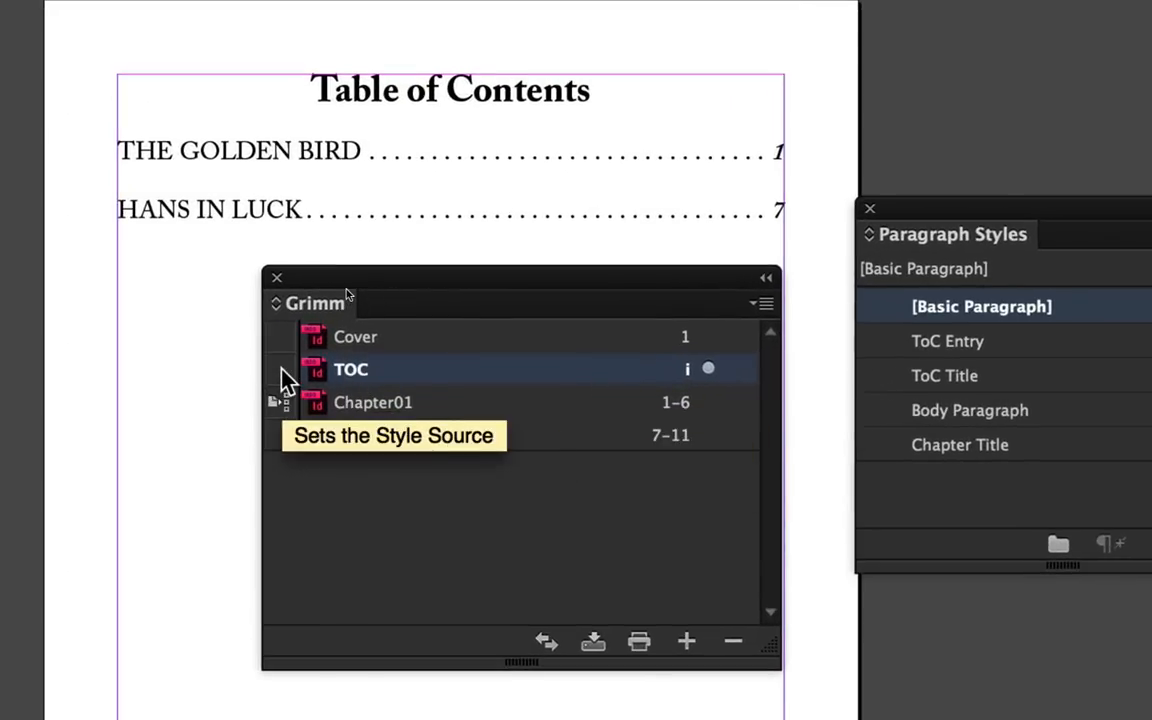
left_click(283, 370)
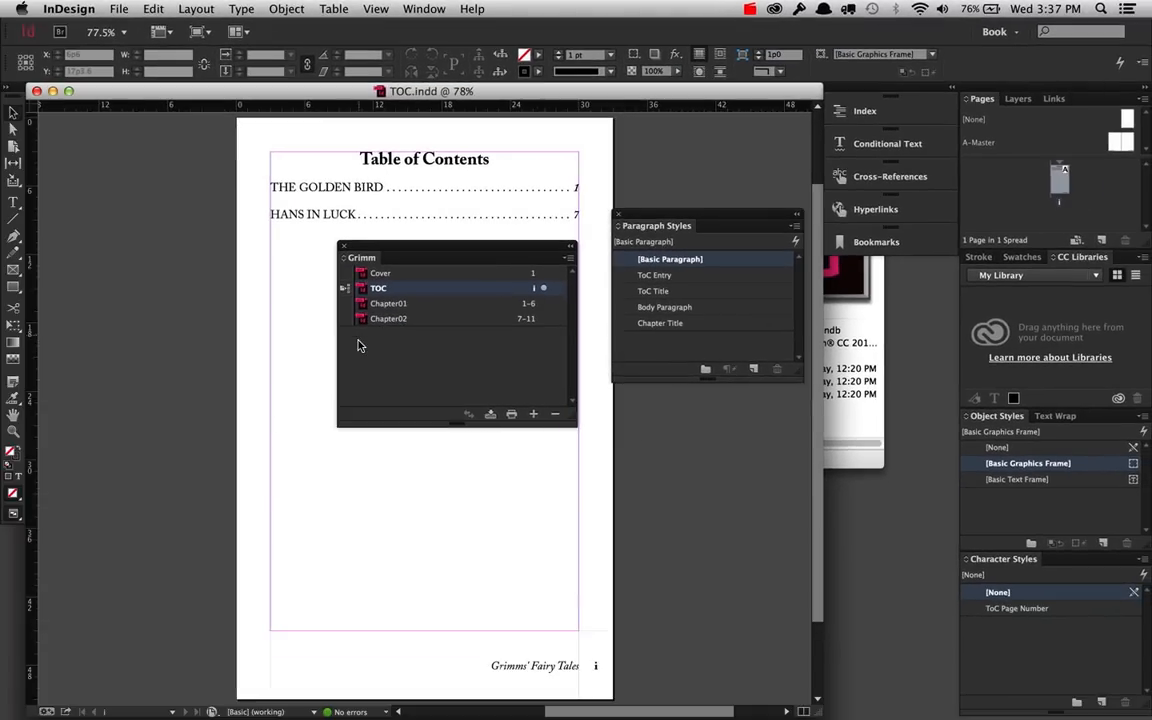
key("super+s")
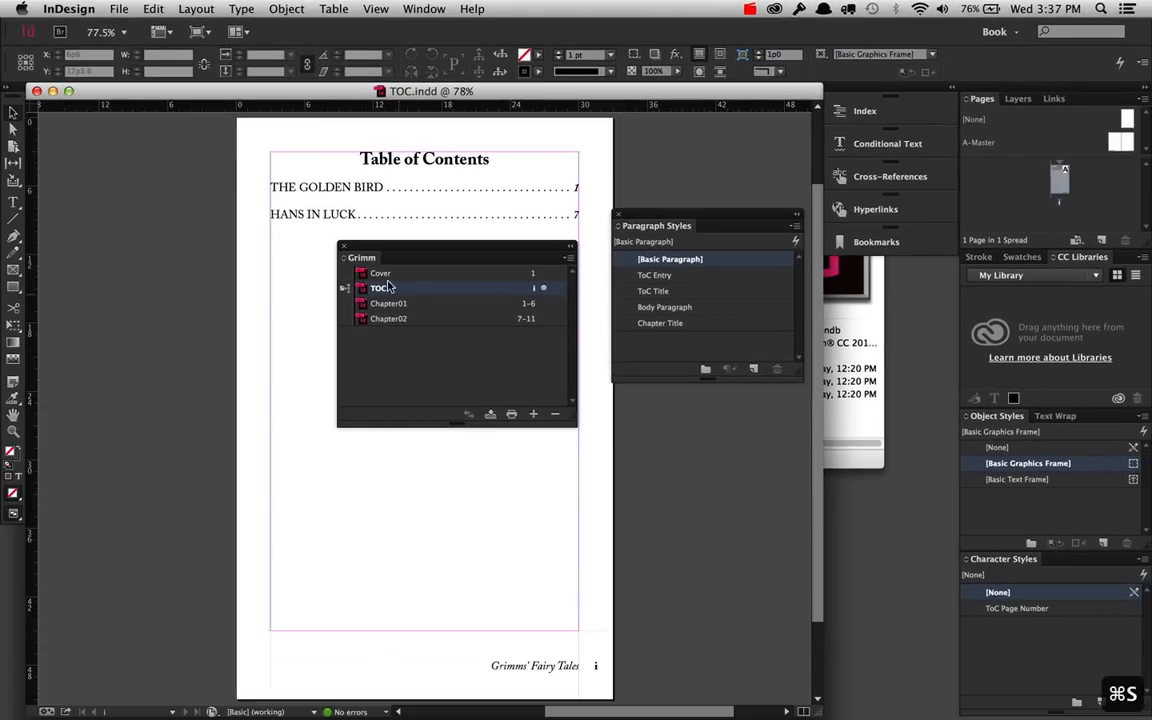
Step: Export all four documents of the Grimm book as EPUB (Reflowable) to Grimm.epub in the Grimms' Fairy Tales folder
left_click(381, 274)
left_click(390, 318, "shift")
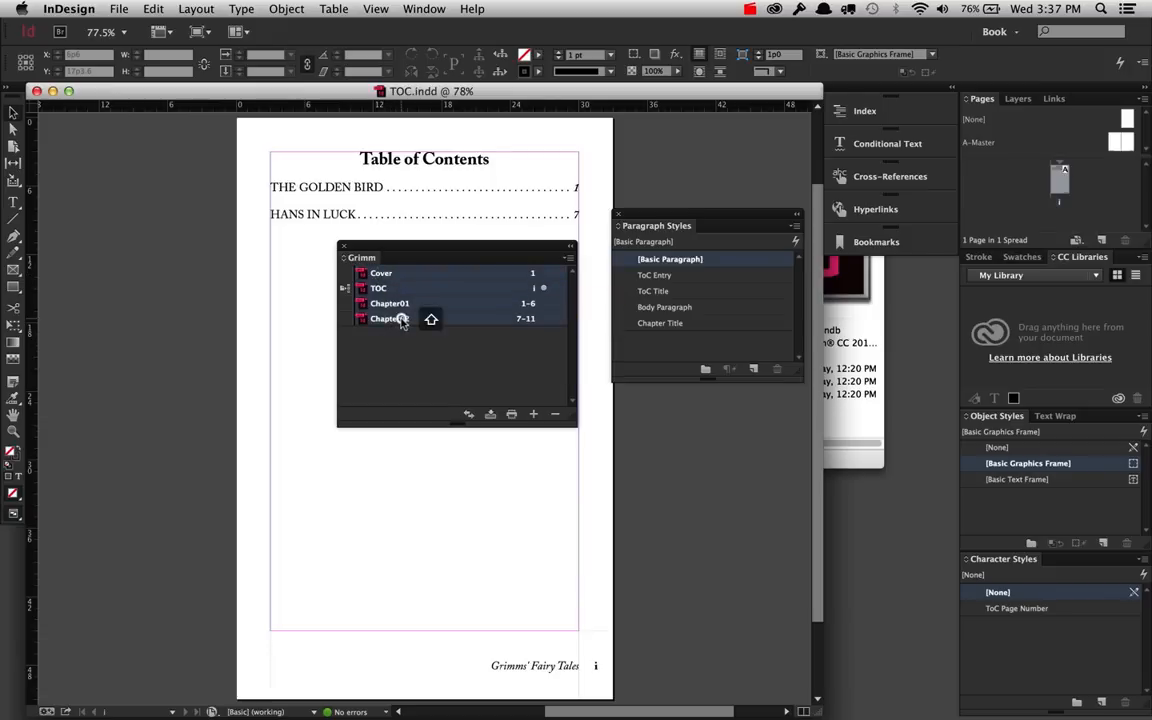
left_click(568, 258)
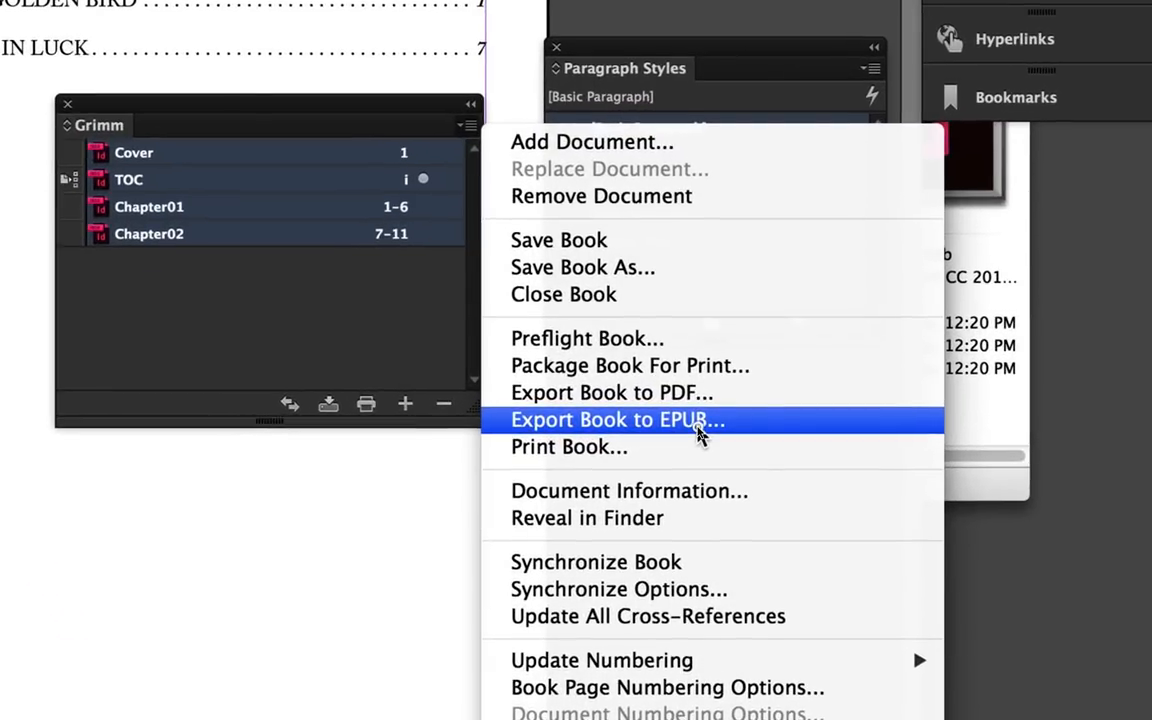
left_click(699, 431)
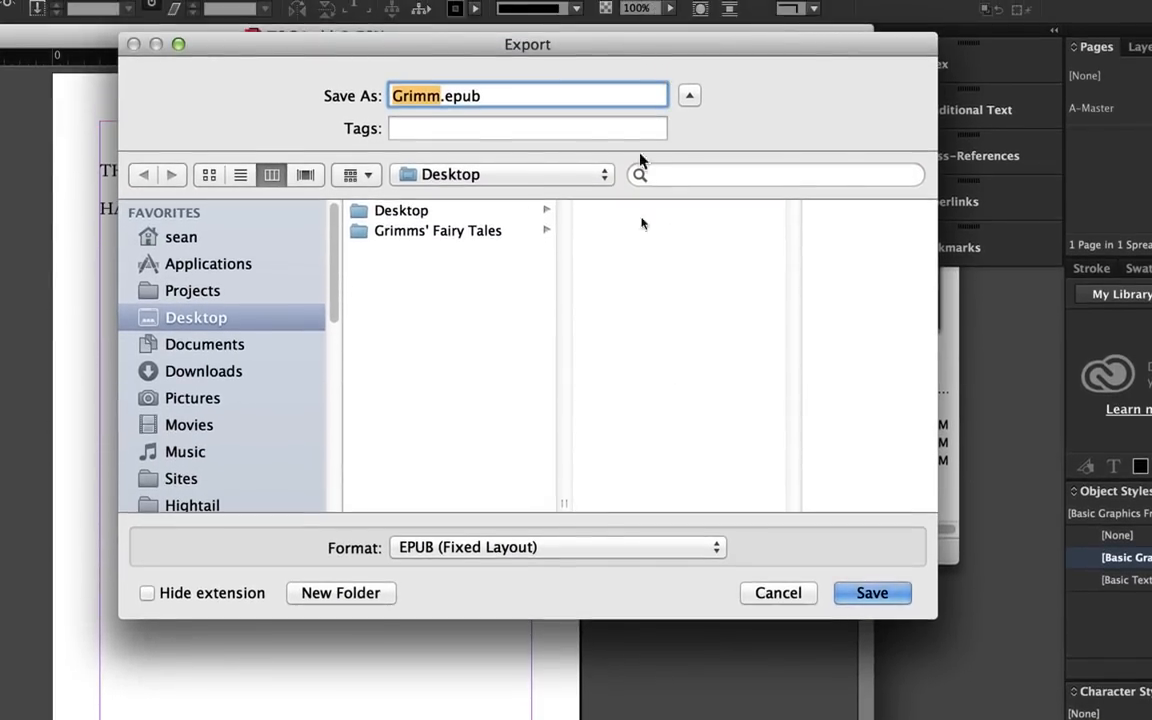
left_click(486, 231)
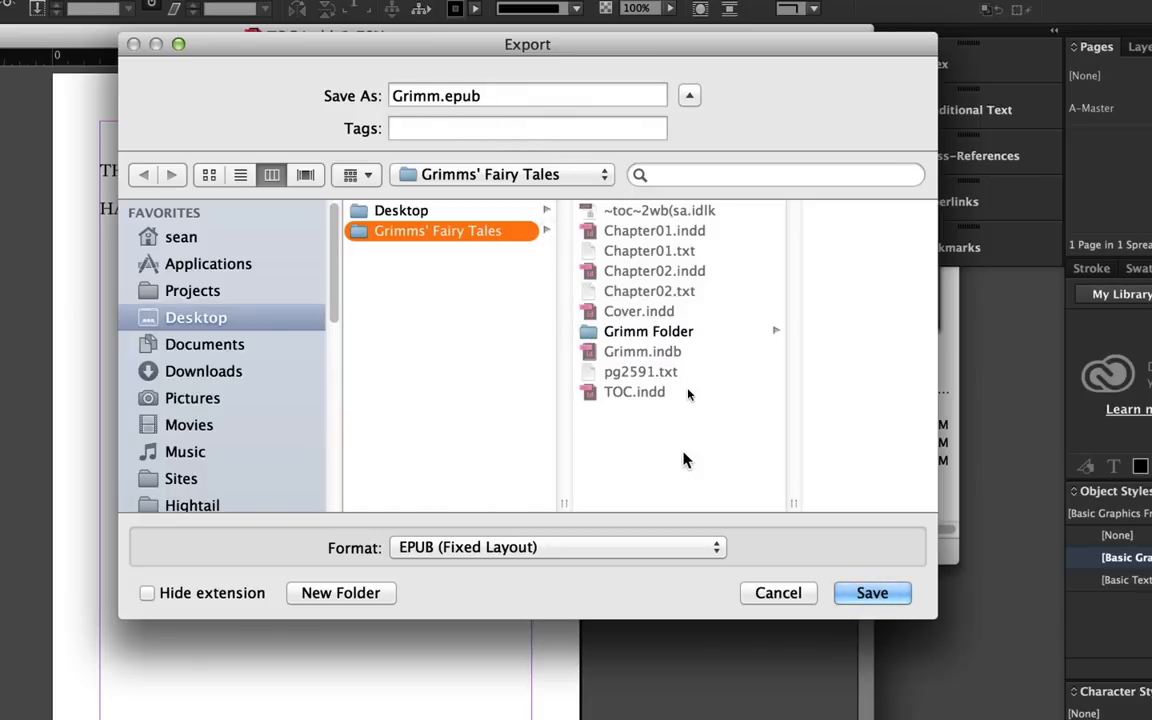
left_click(566, 549)
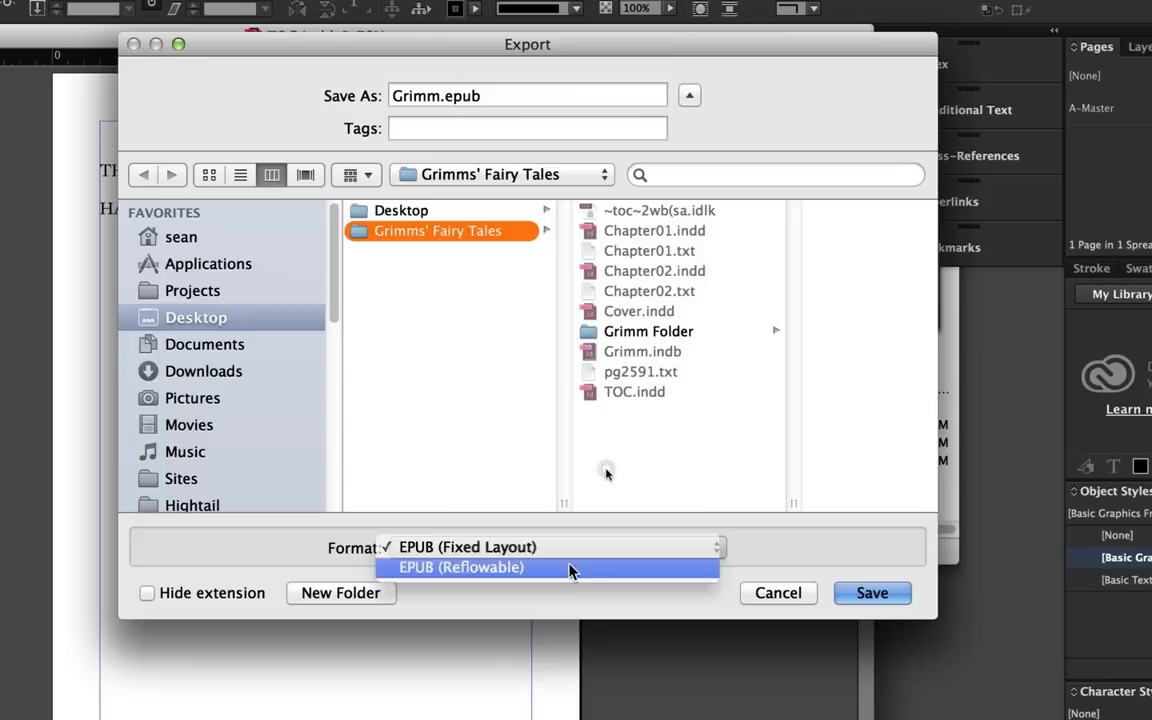
left_click(570, 569)
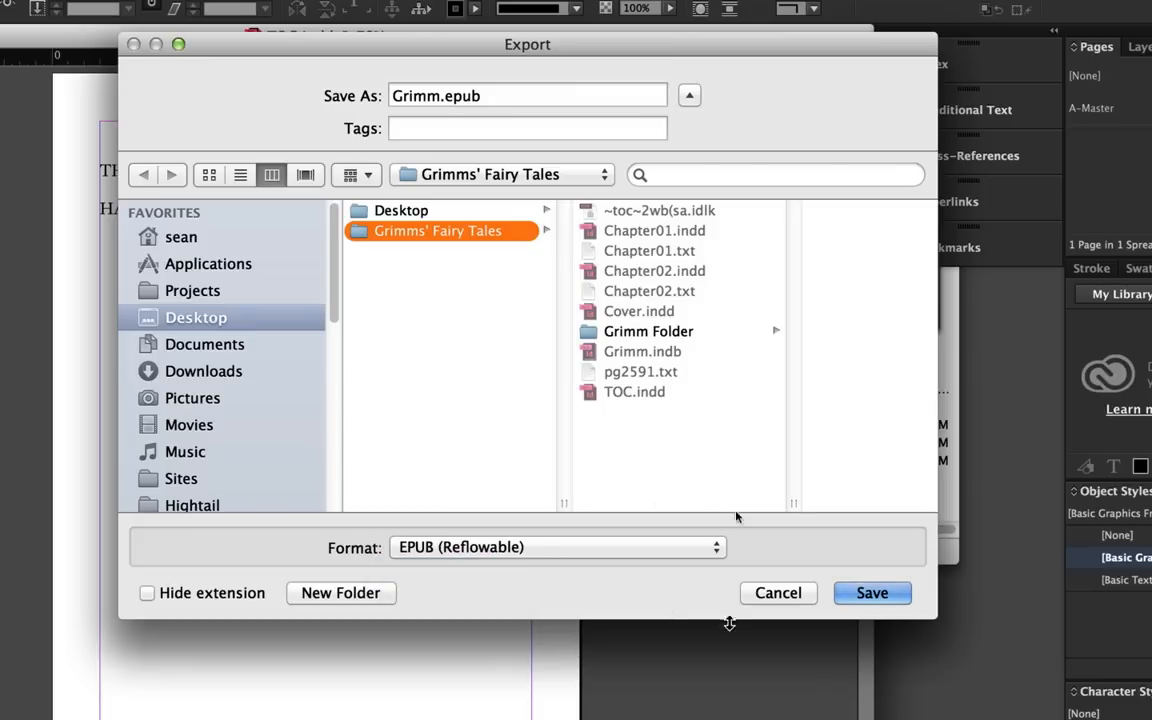
left_click(877, 595)
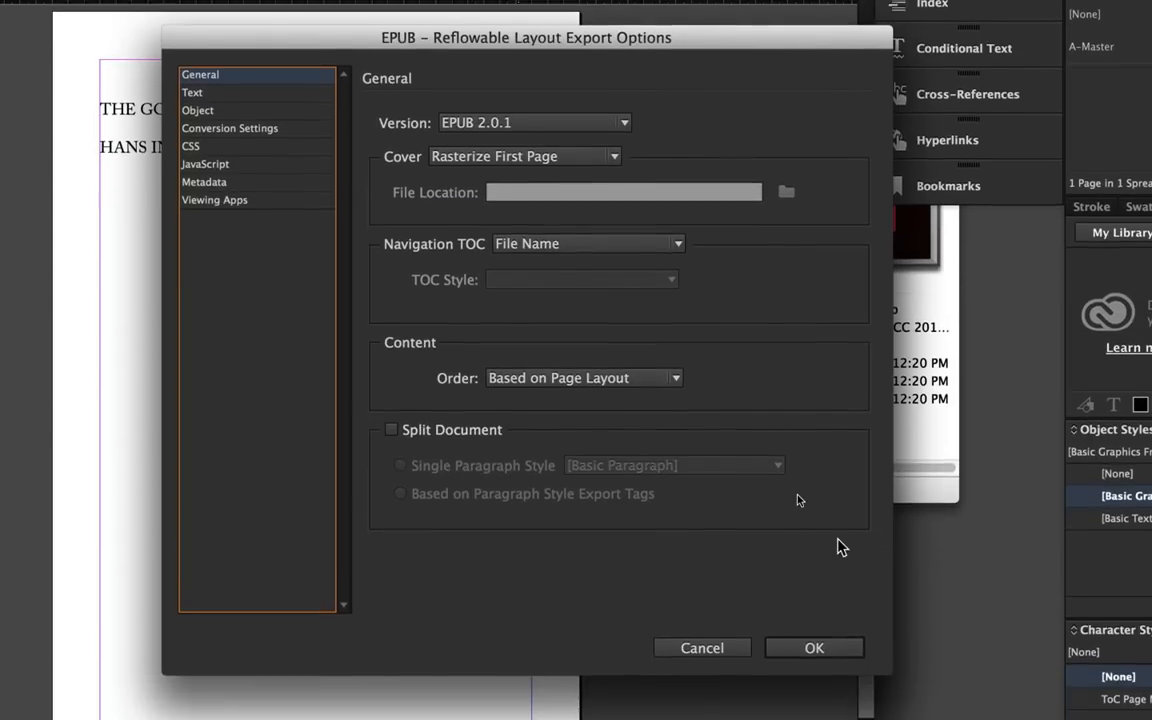
Step: Choose EPUB 2.0.1 as the export version and Rasterize First Page for the cover
left_click(624, 124)
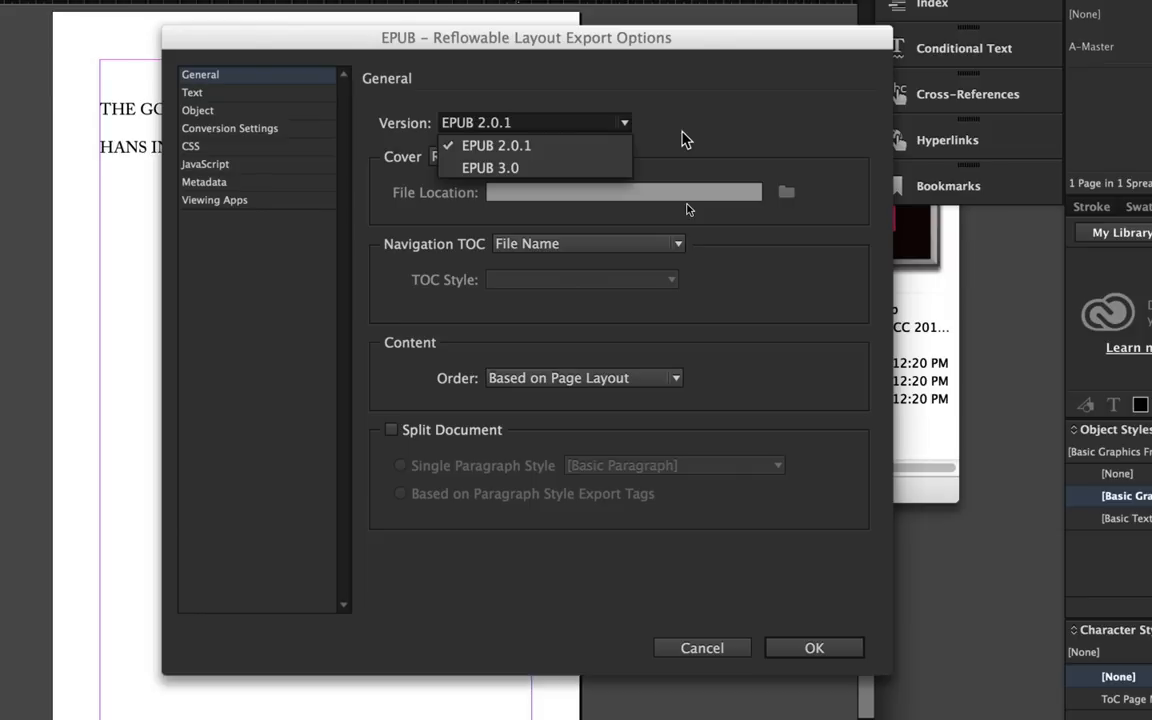
left_click(576, 148)
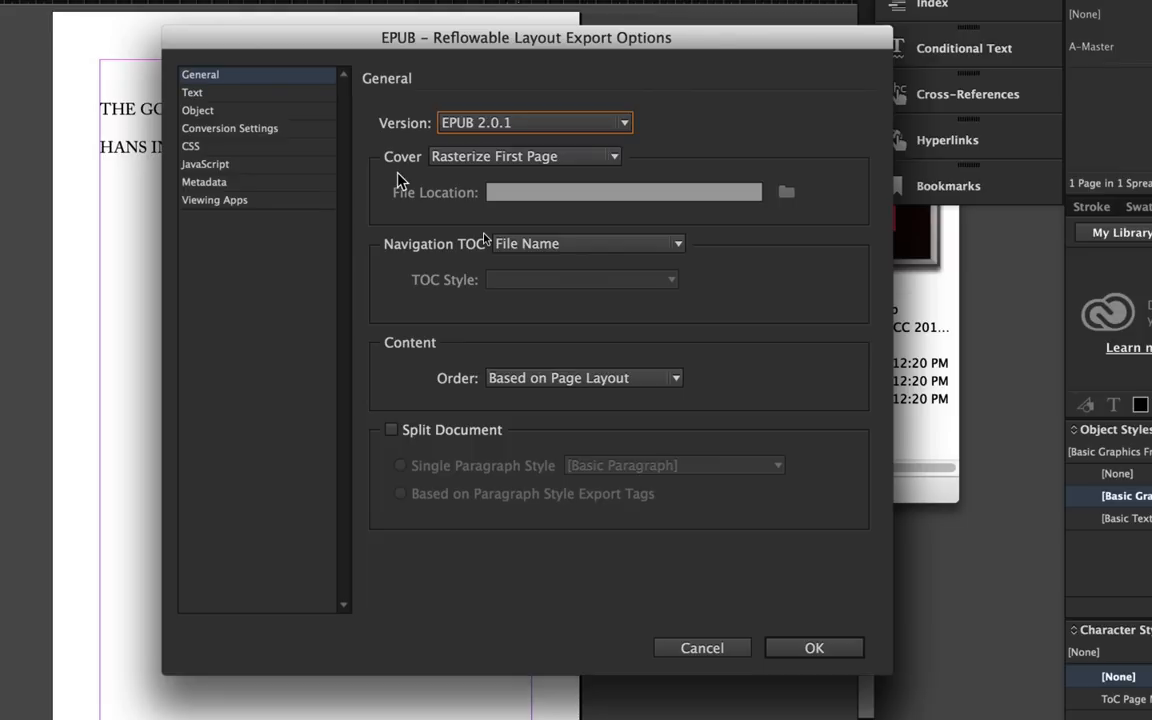
left_click(609, 158)
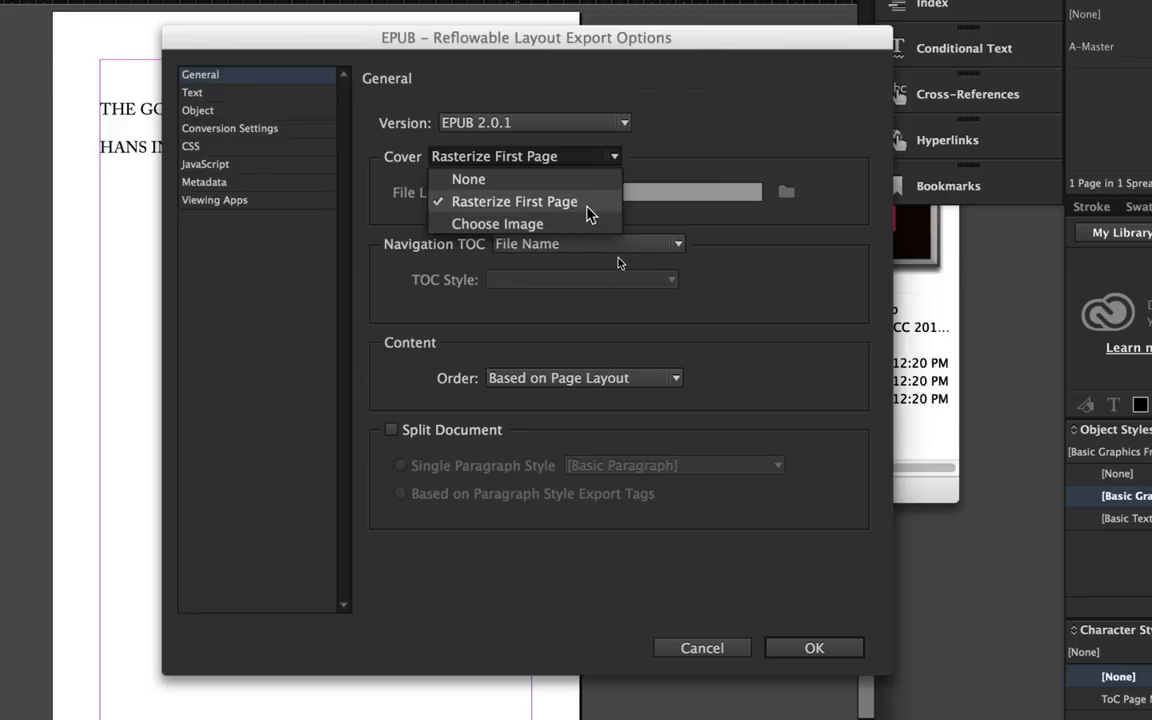
left_click(590, 202)
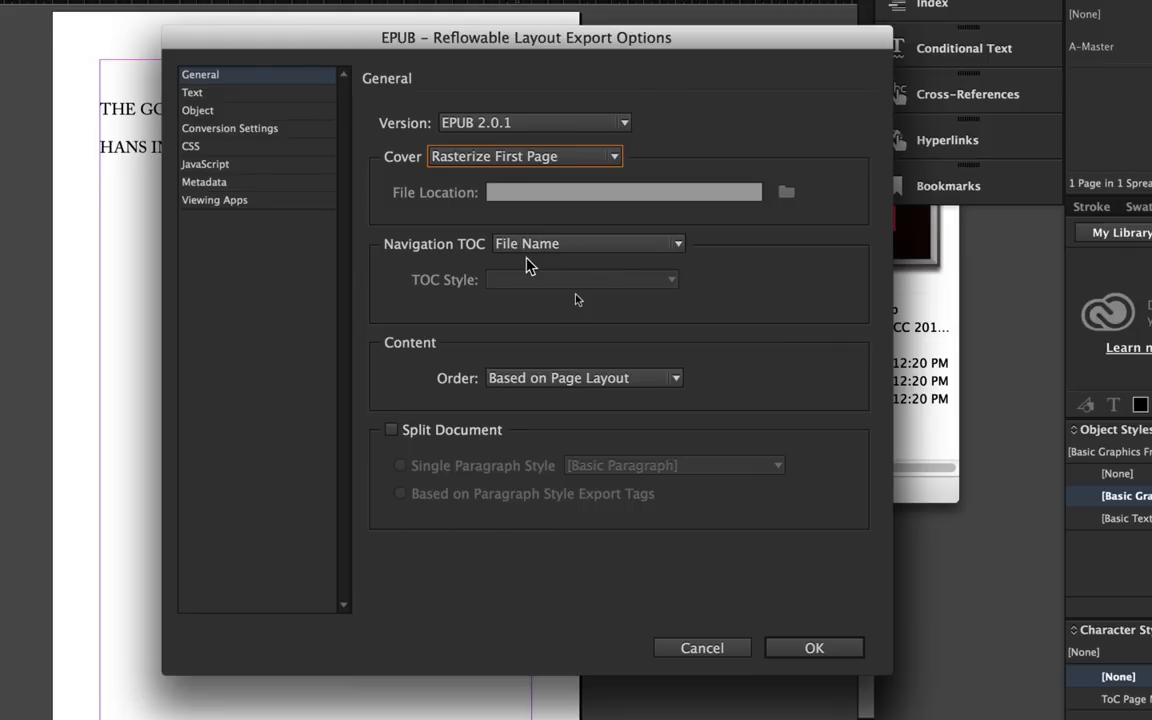
Step: Set the EPUB's navigation TOC to Multi Level (TOC Style) using the Grimm TOC style
left_click(586, 246)
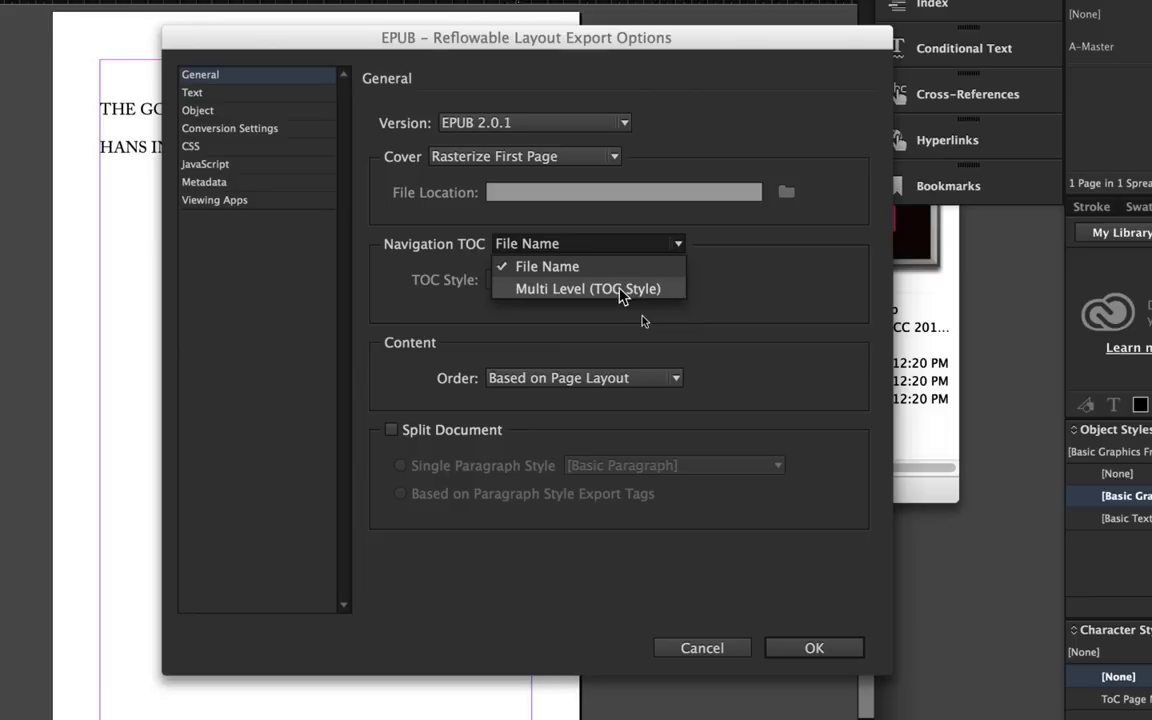
left_click(620, 289)
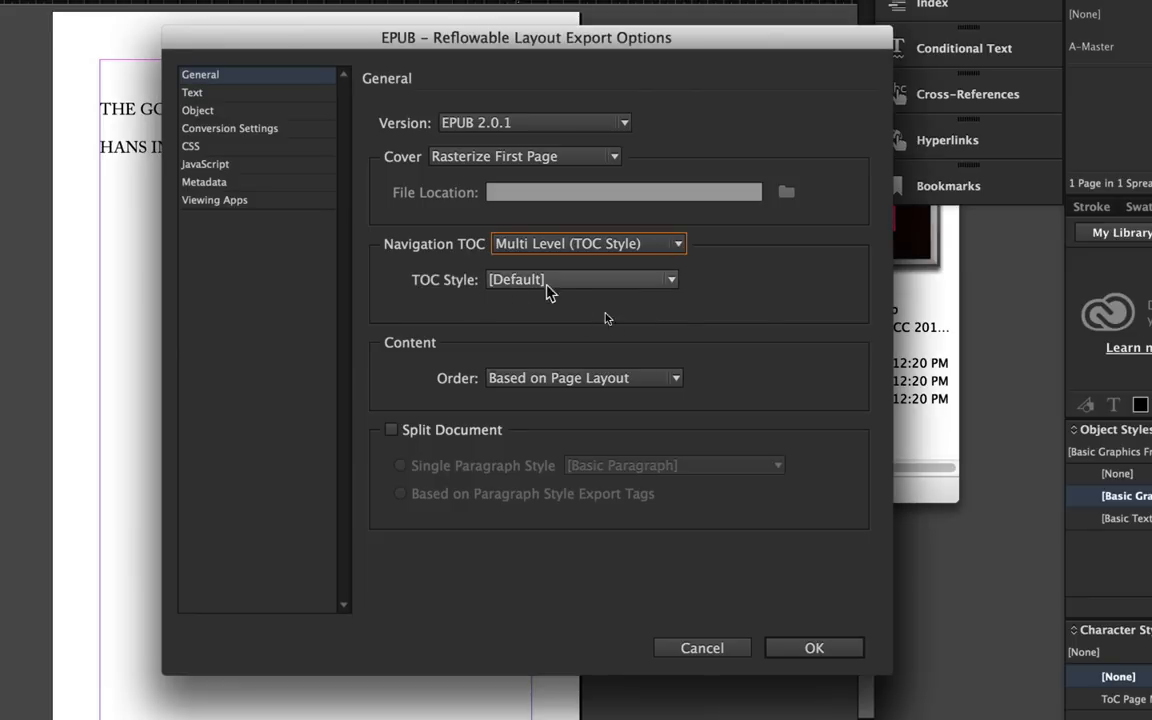
left_click(573, 280)
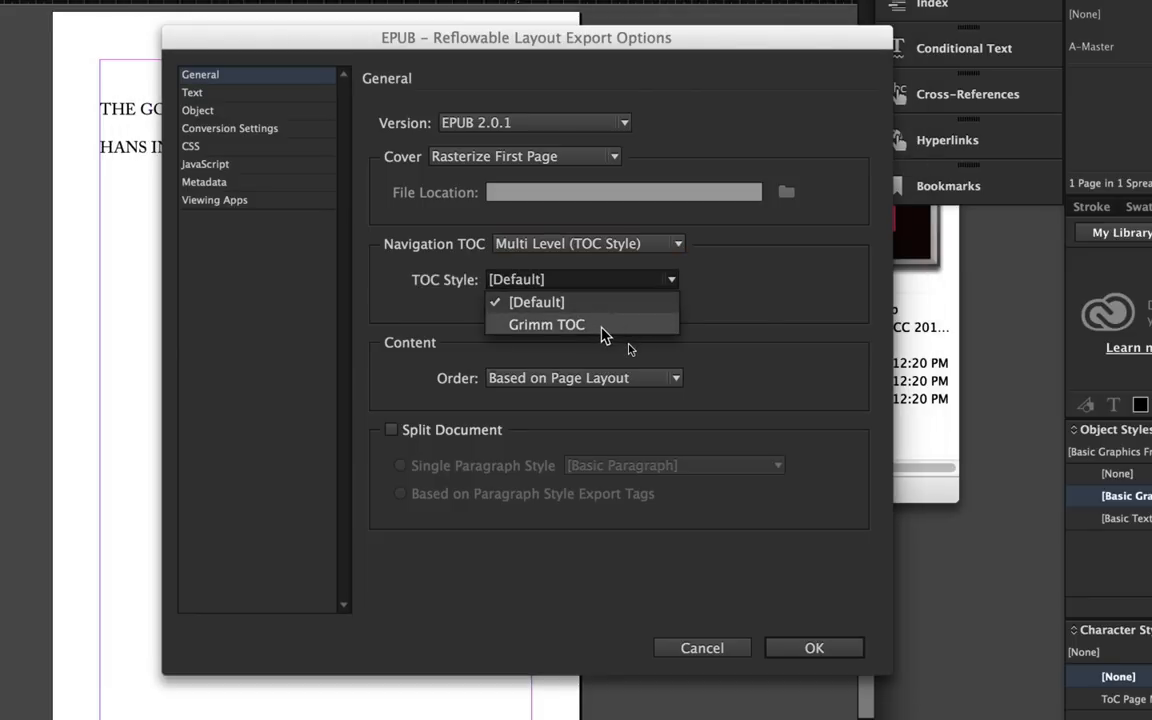
left_click(601, 327)
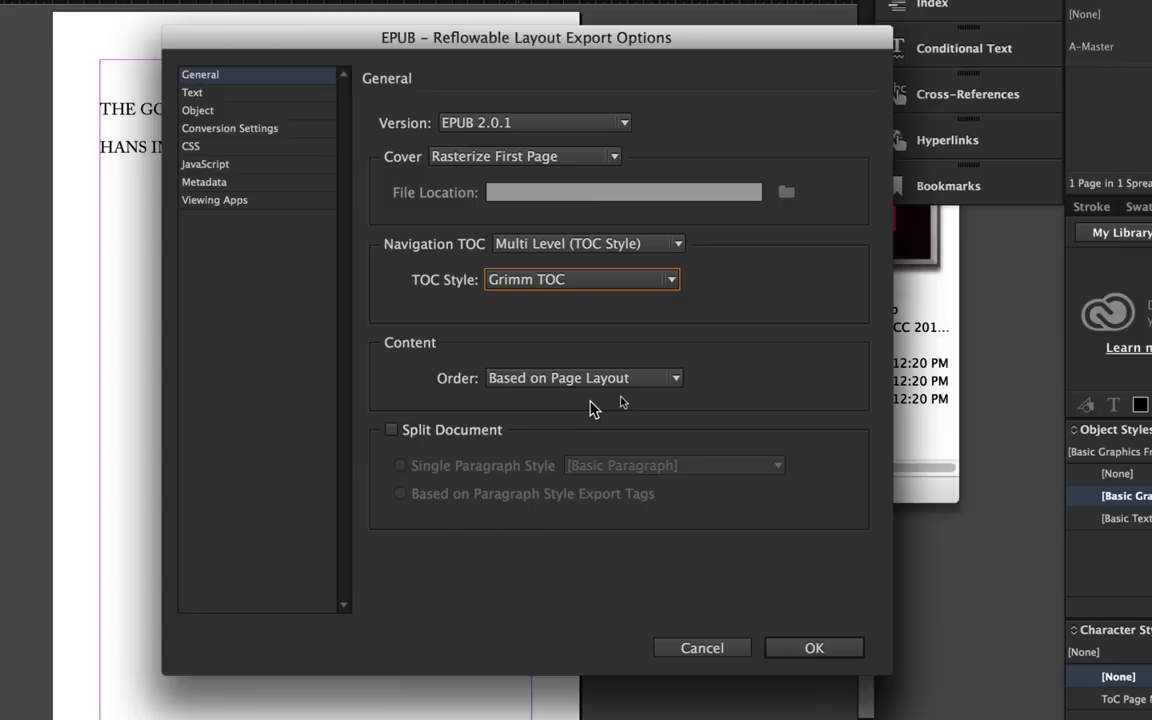
Step: Enable splitting the document, based on paragraph style export tags
left_click(470, 429)
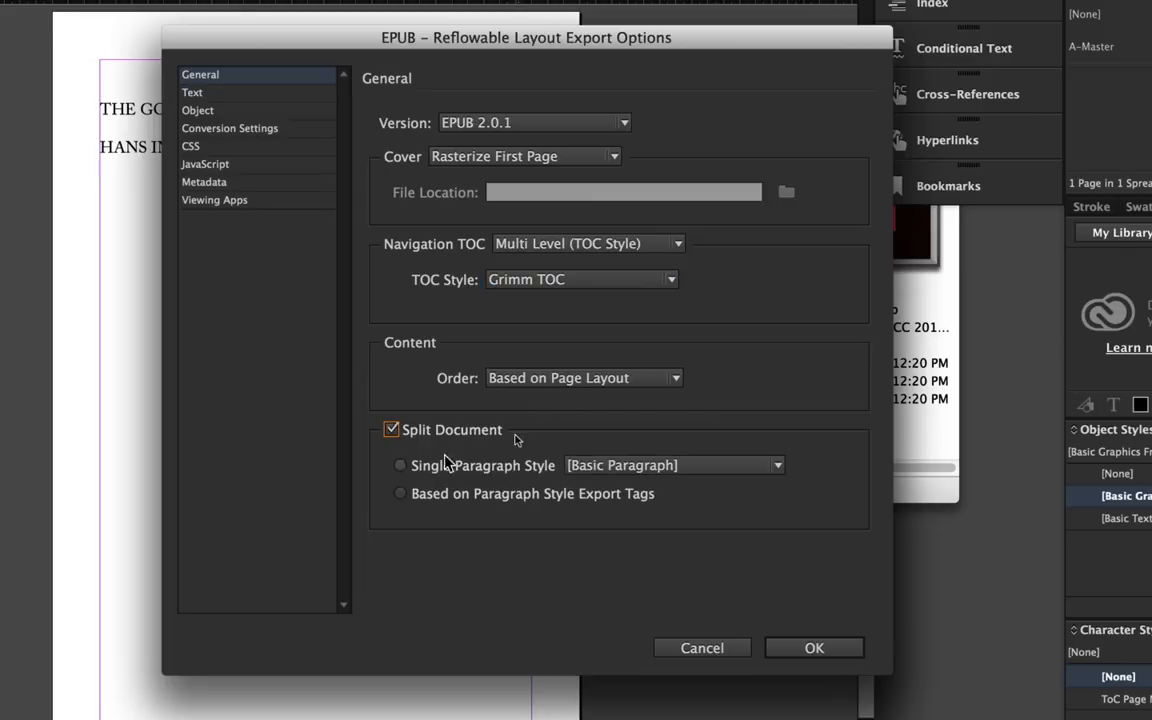
left_click(625, 468)
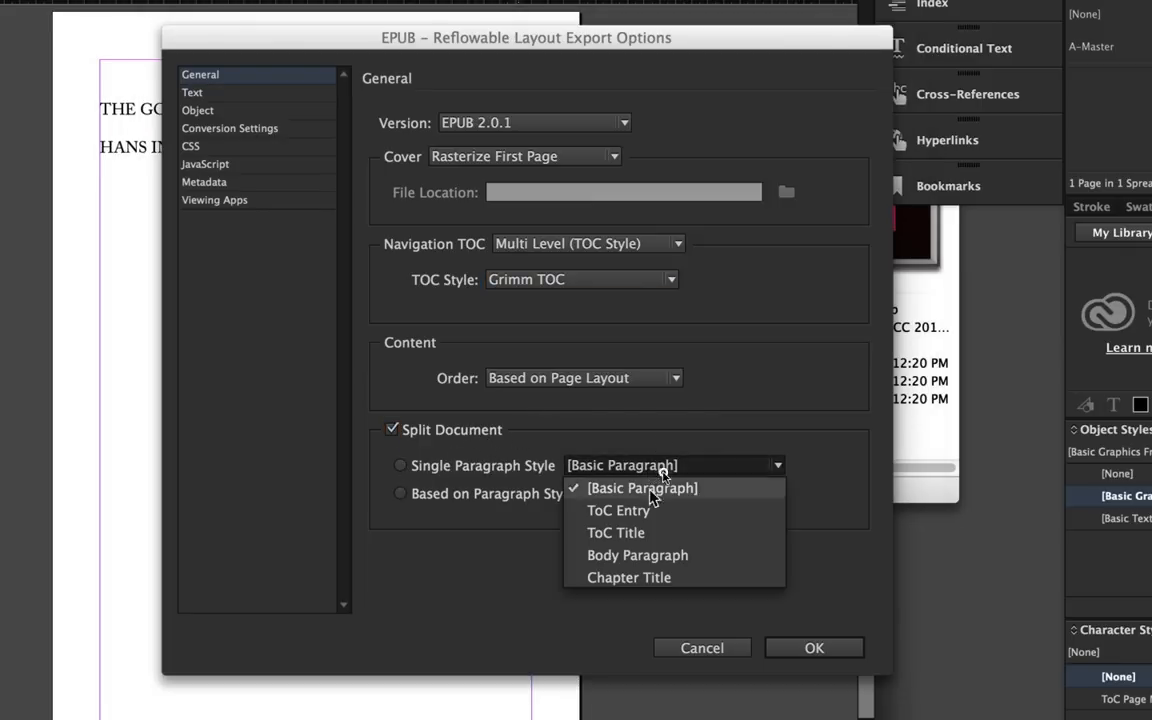
left_click(682, 430)
left_click(403, 494)
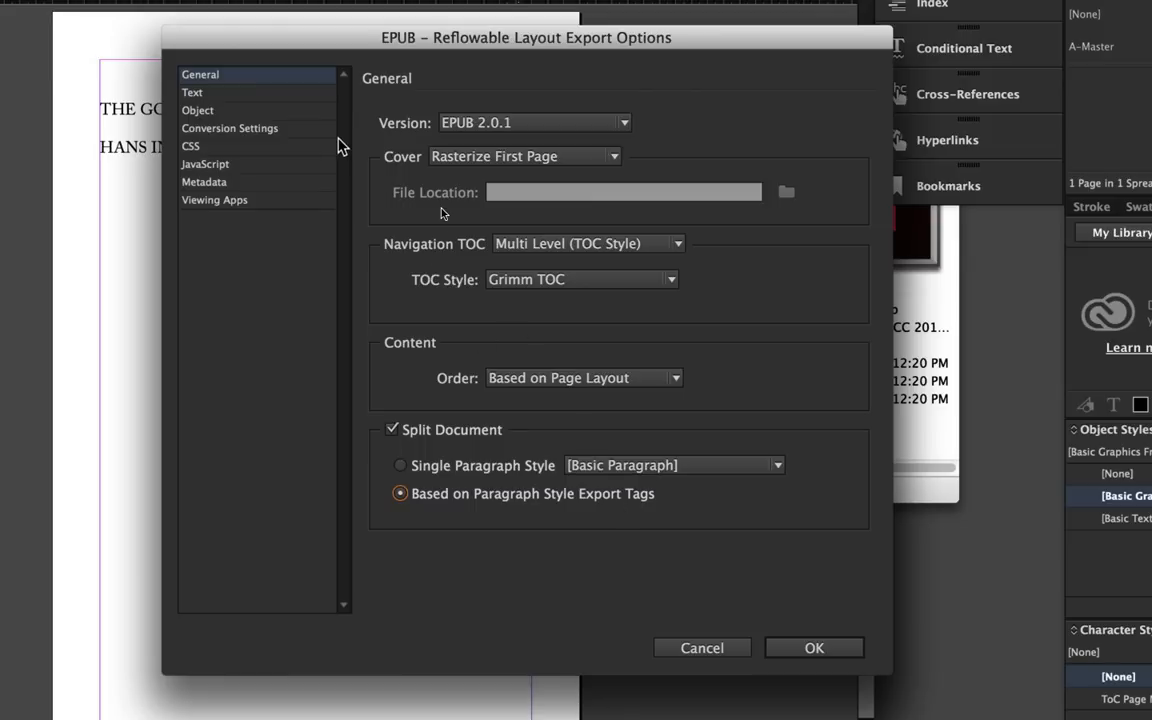
Step: In the EPUB metadata, enter the title Grimms' Fairy Tales and the creator's full name
left_click(214, 188)
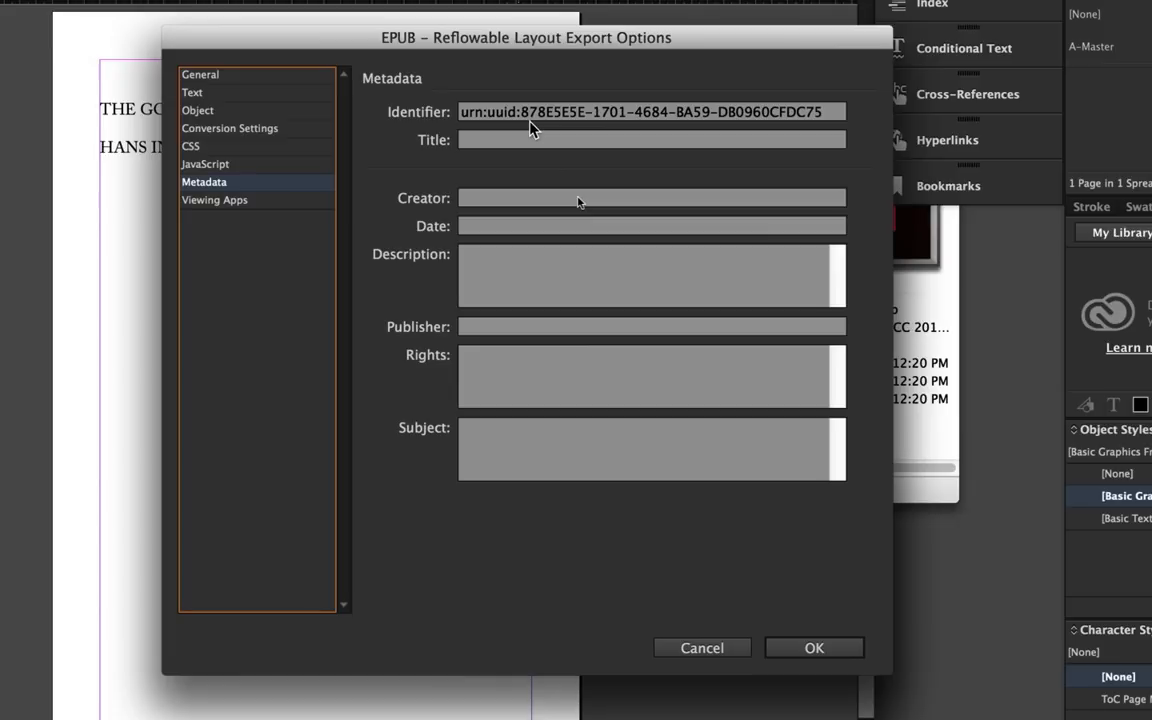
left_click(507, 141)
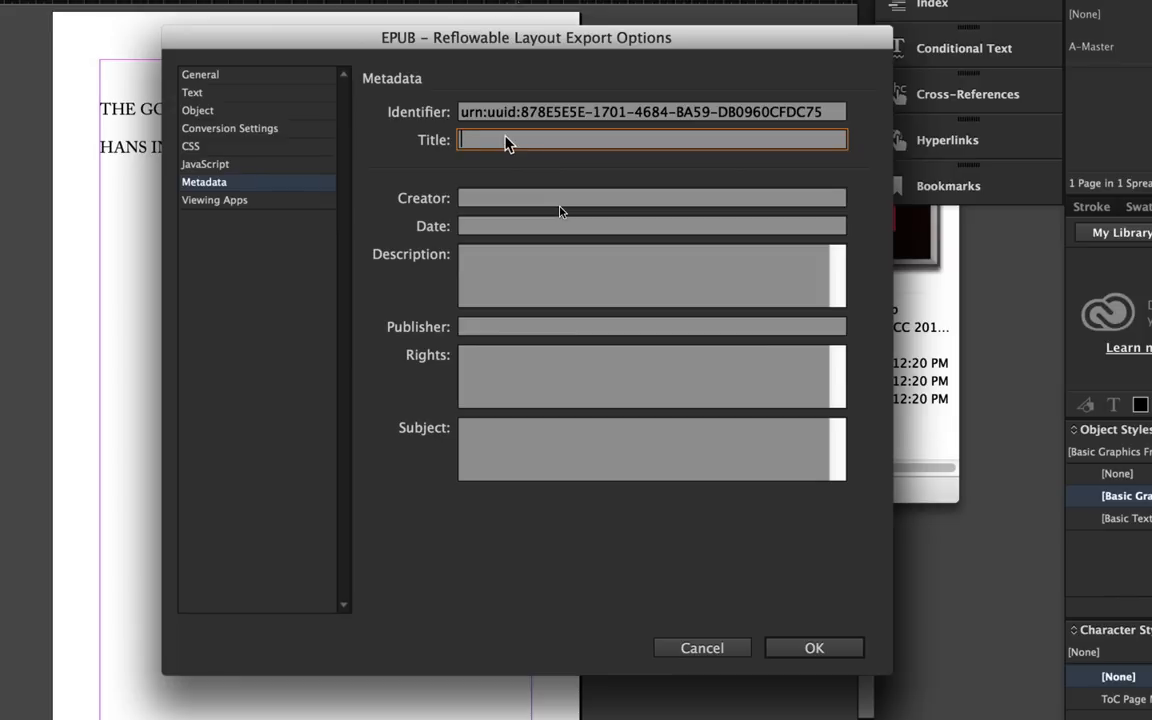
type("Grimms' Fairy")
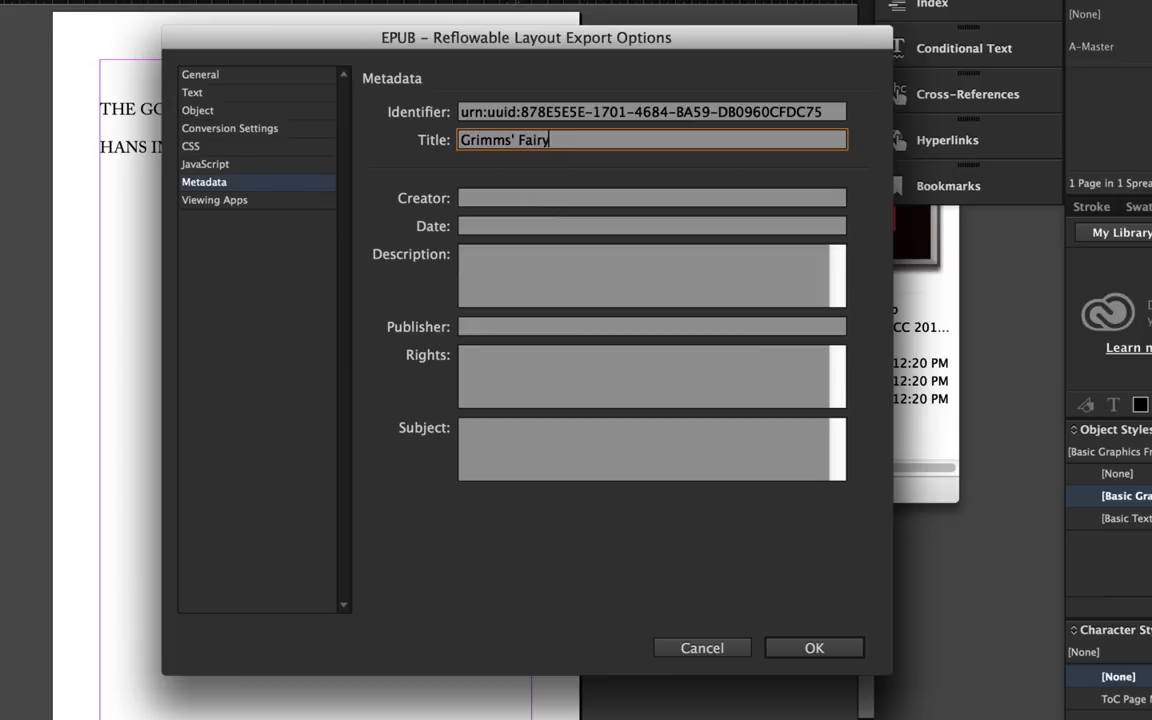
type(" Tales")
left_click(486, 199)
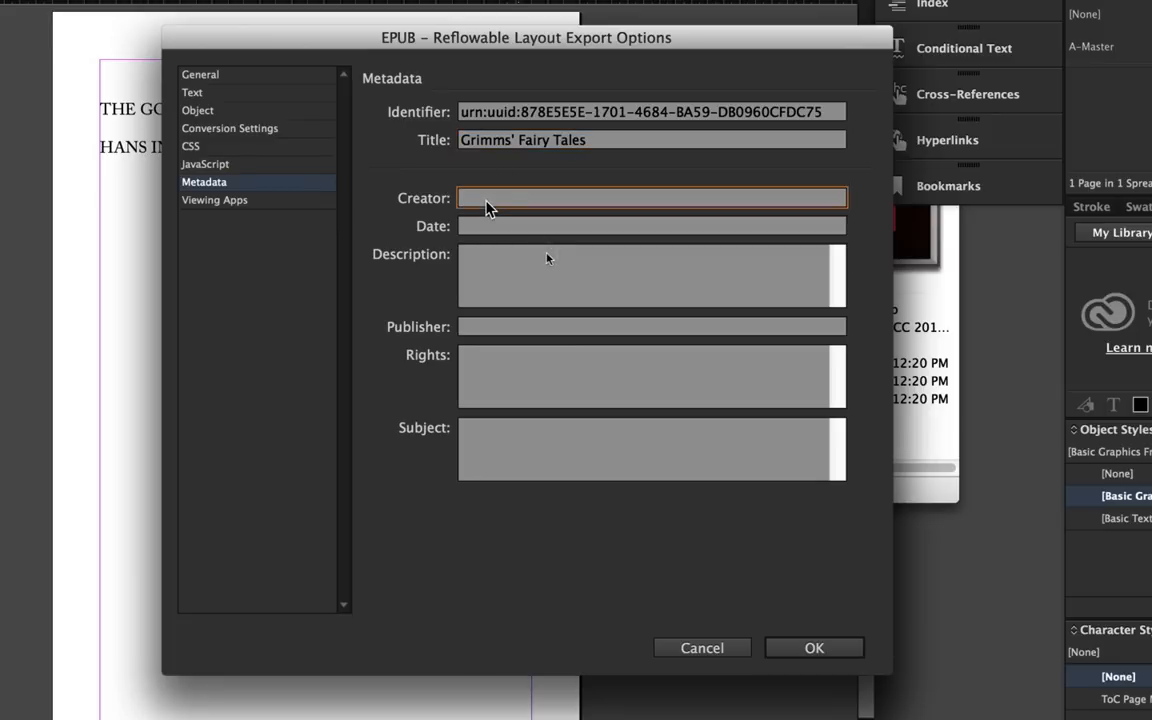
type("Sean Foushe")
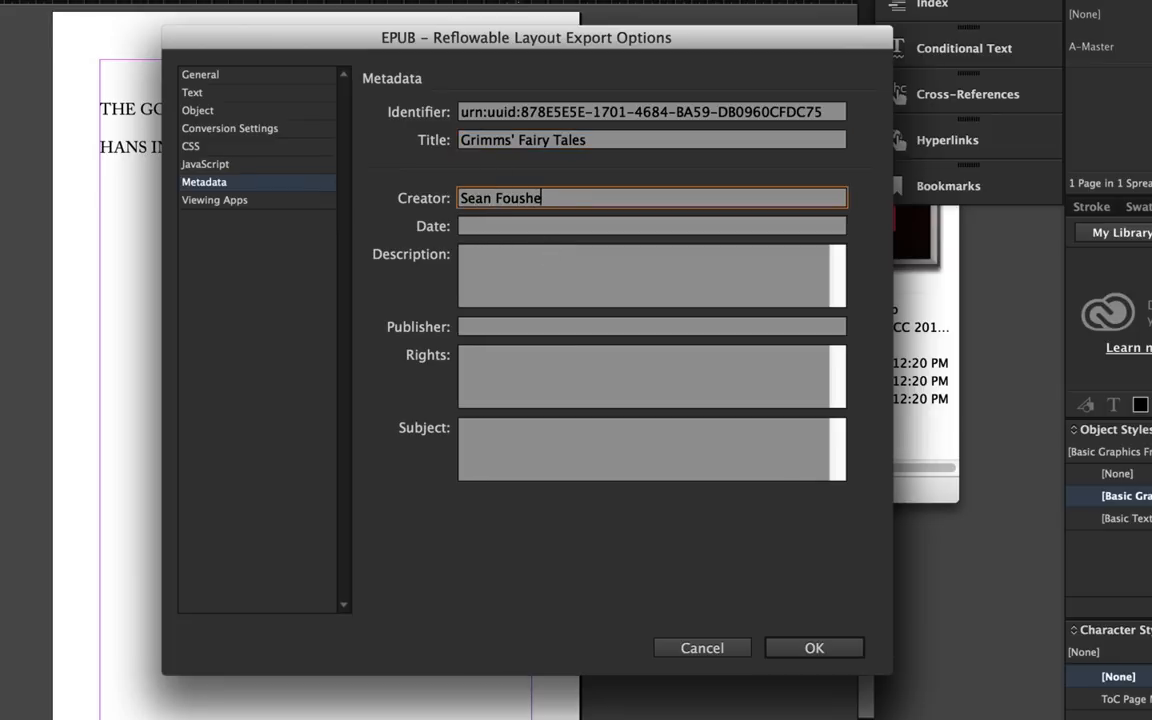
type("é")
Step: Skip the metadata date and enter the description "A compliation of Grimms' Fairy Tales."
key("Tab")
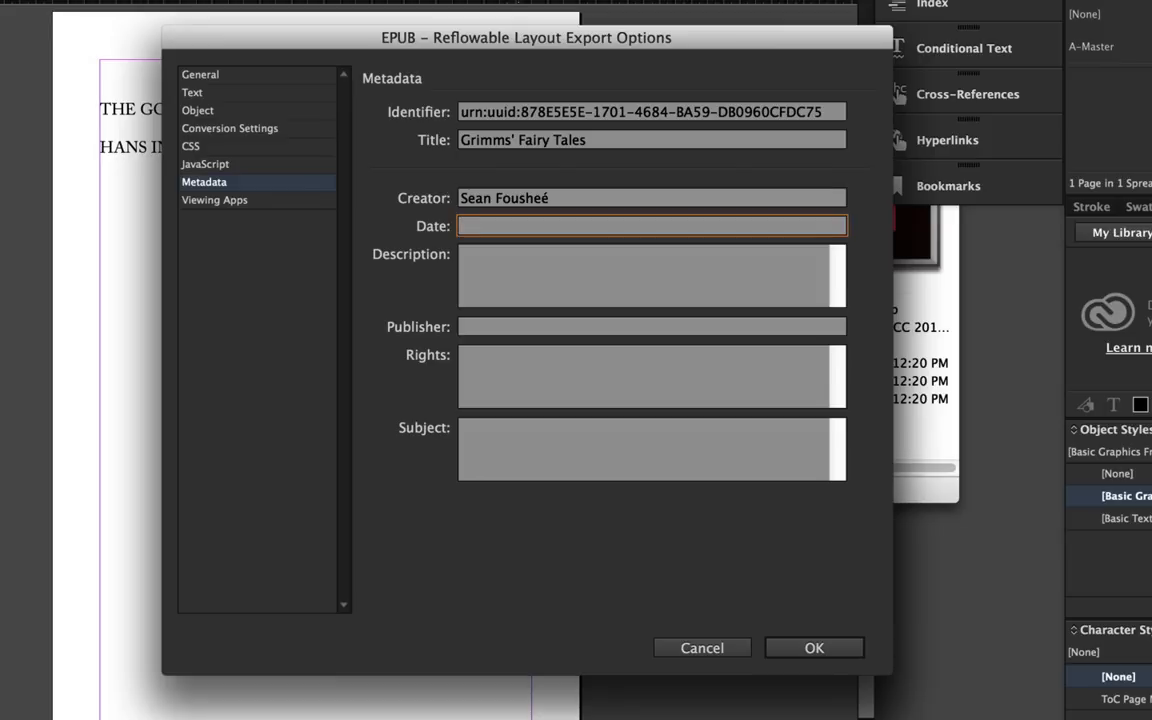
key("Tab")
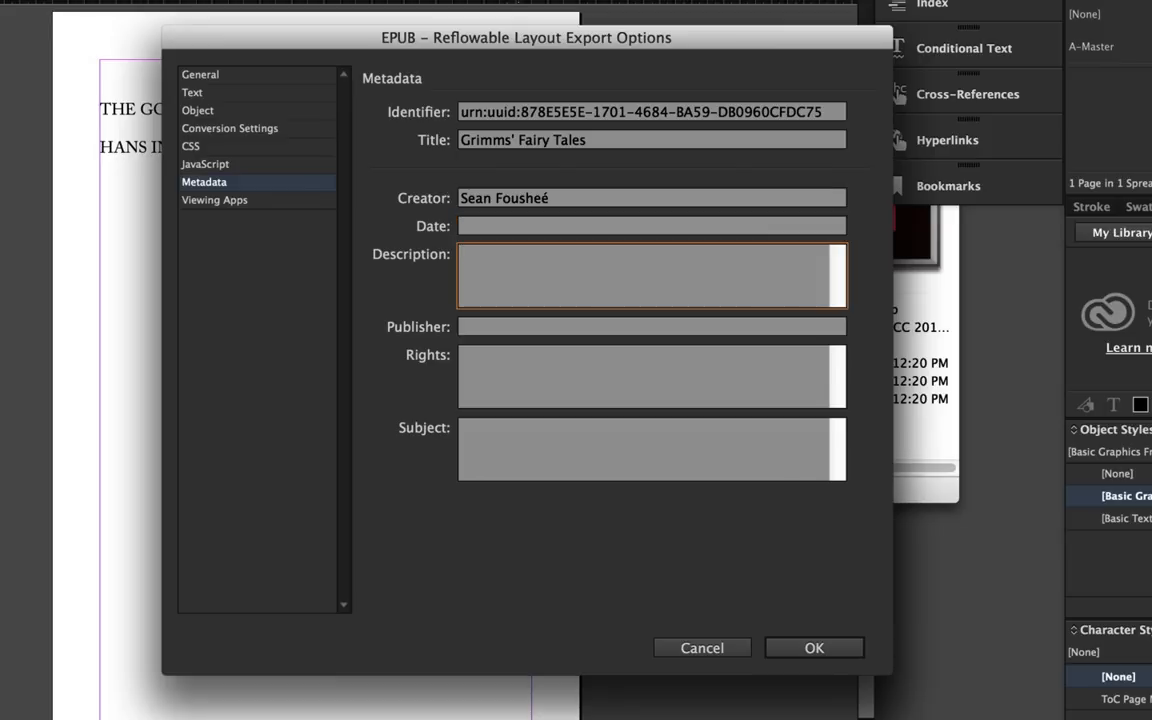
type("A compliation of Gri")
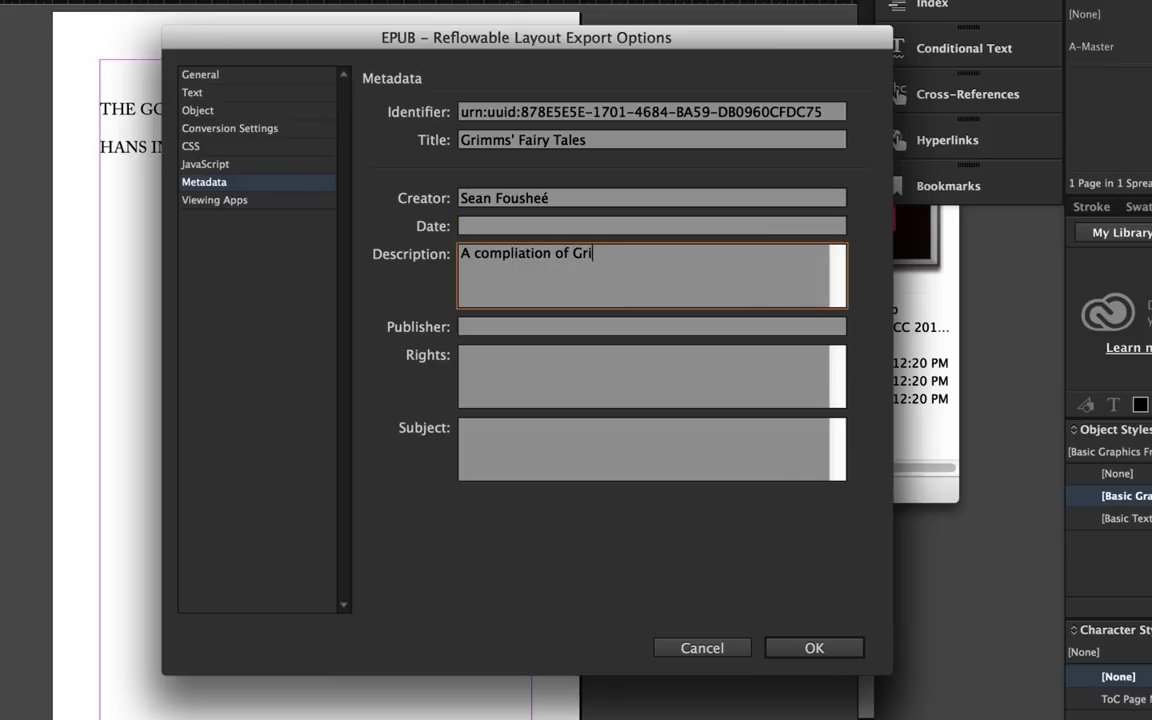
type("mms' Fairy Tales")
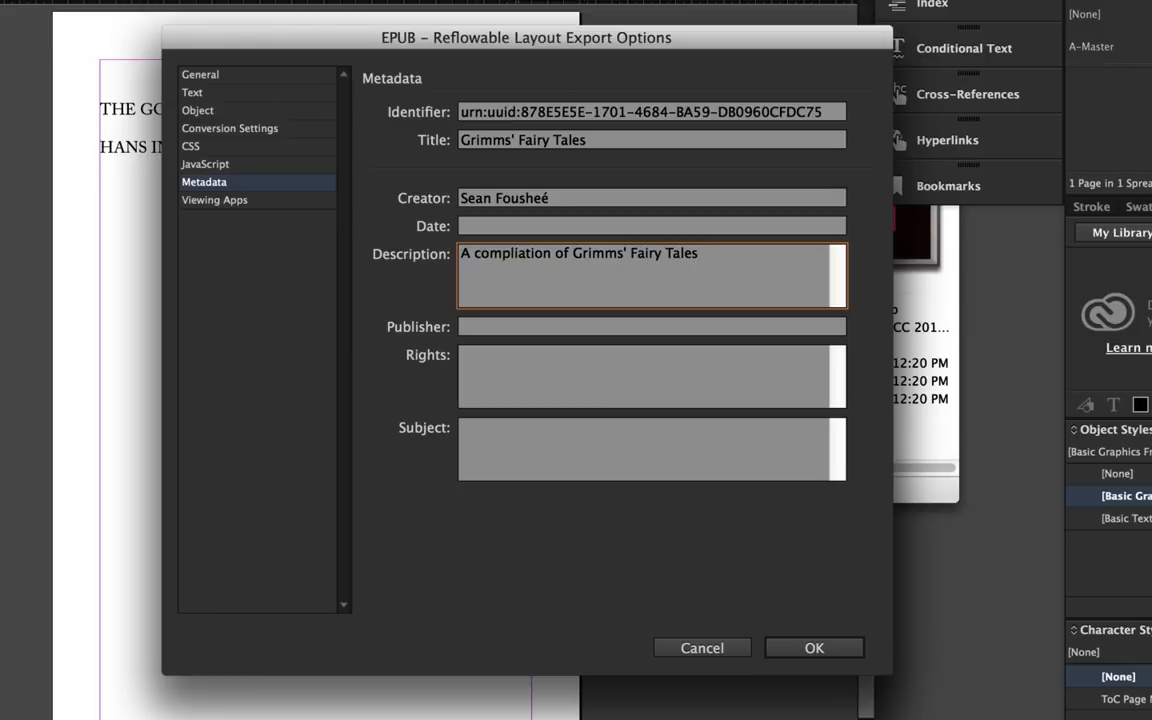
type(".")
left_click(482, 368)
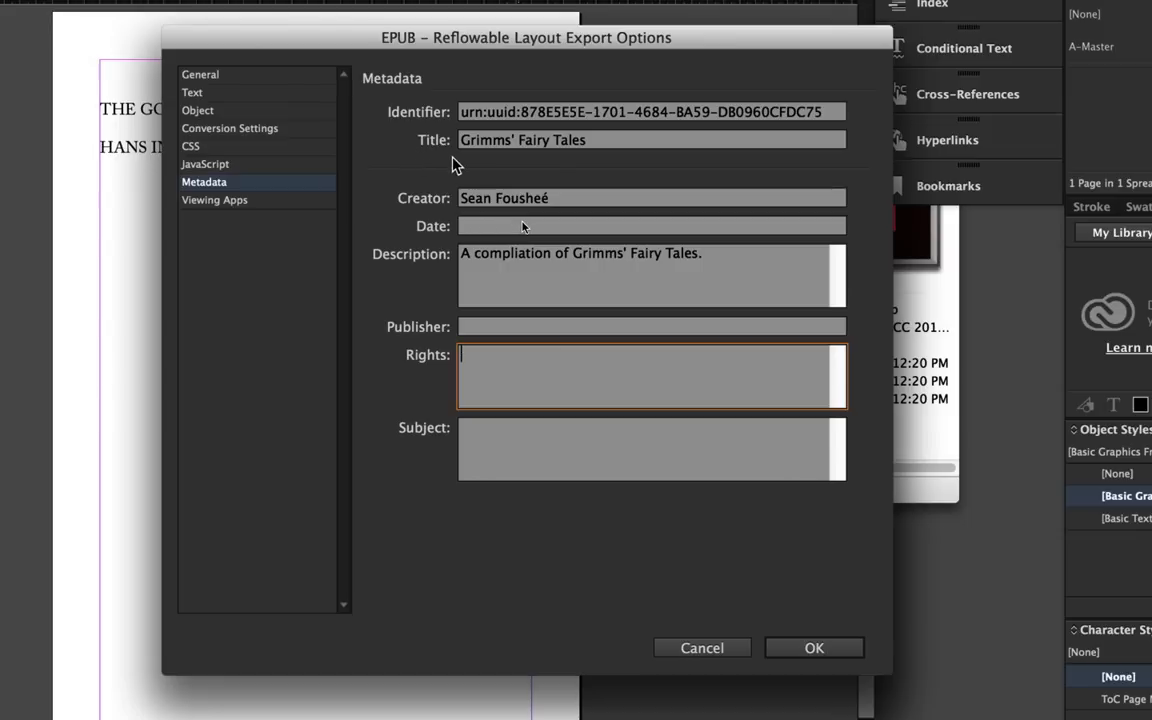
Step: Review the viewing apps, run the EPUB export, and dismiss the iBooks Store sign-in request
left_click(239, 201)
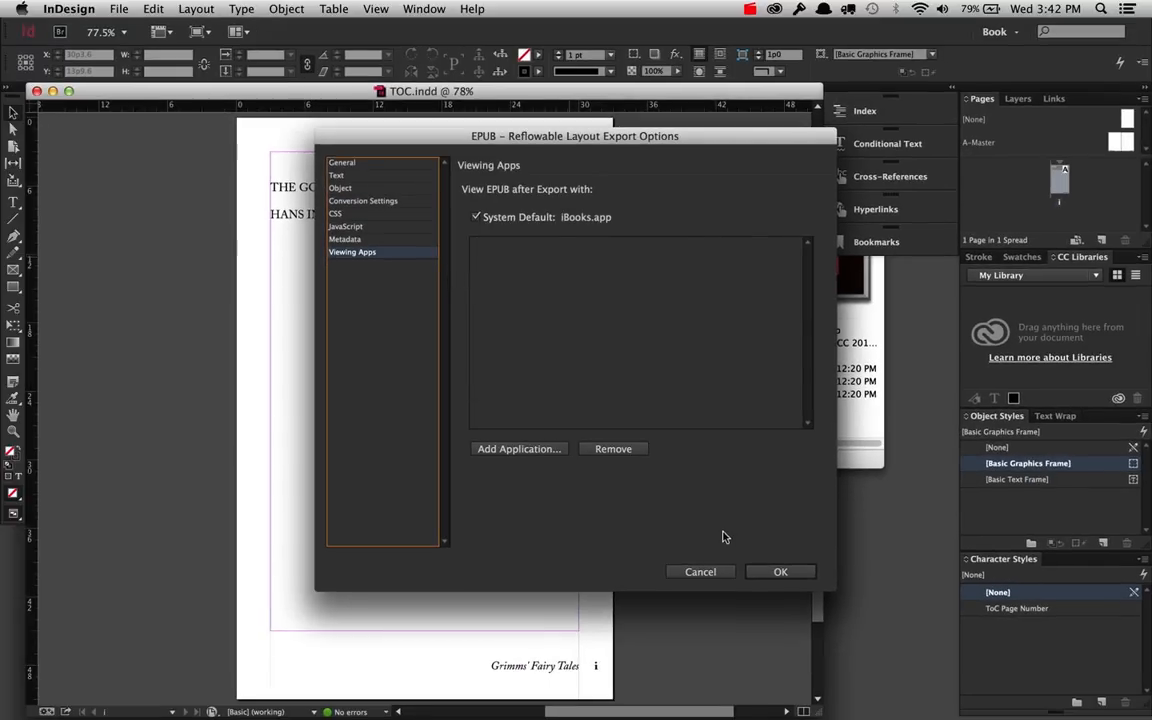
left_click(781, 572)
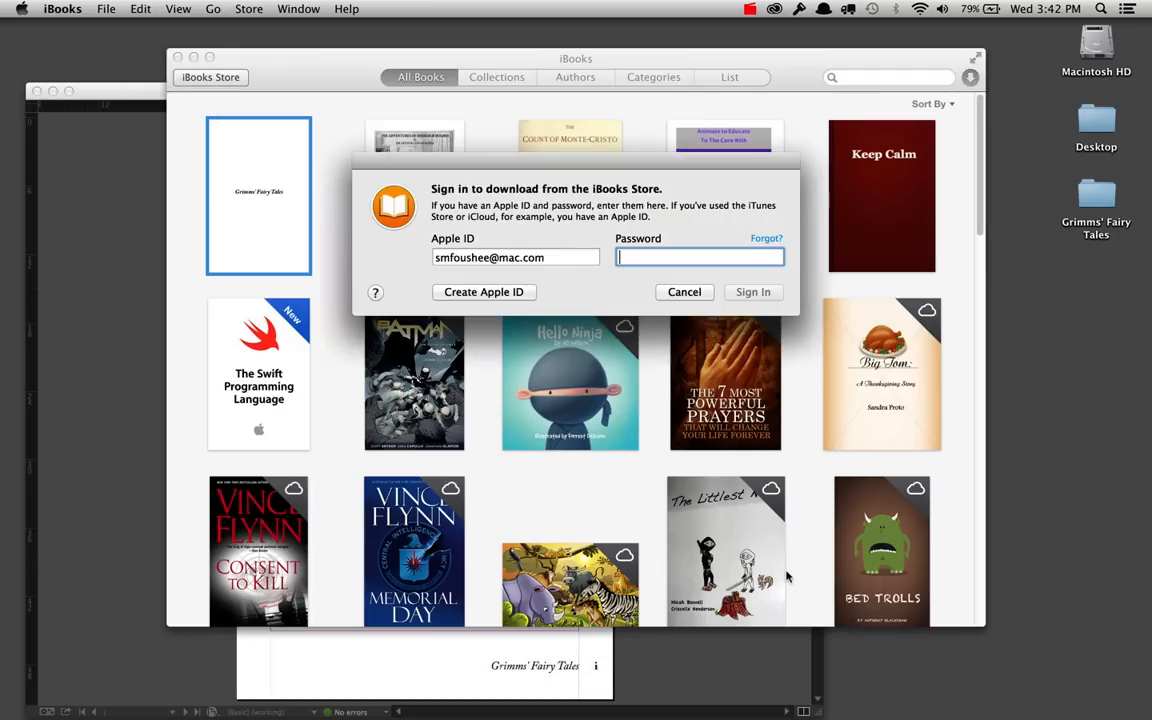
left_click(685, 291)
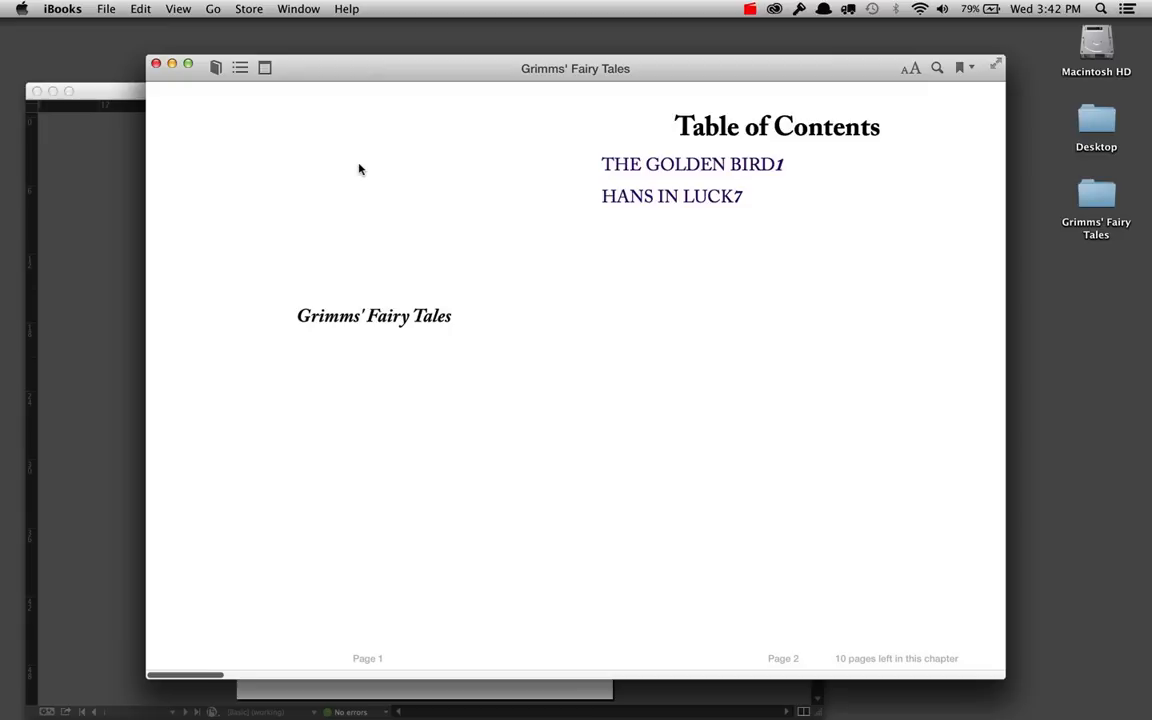
Step: Test the contents links to HANS IN LUCK and THE GOLDEN BIRD, and page through the exported book in iBooks
left_click(678, 197)
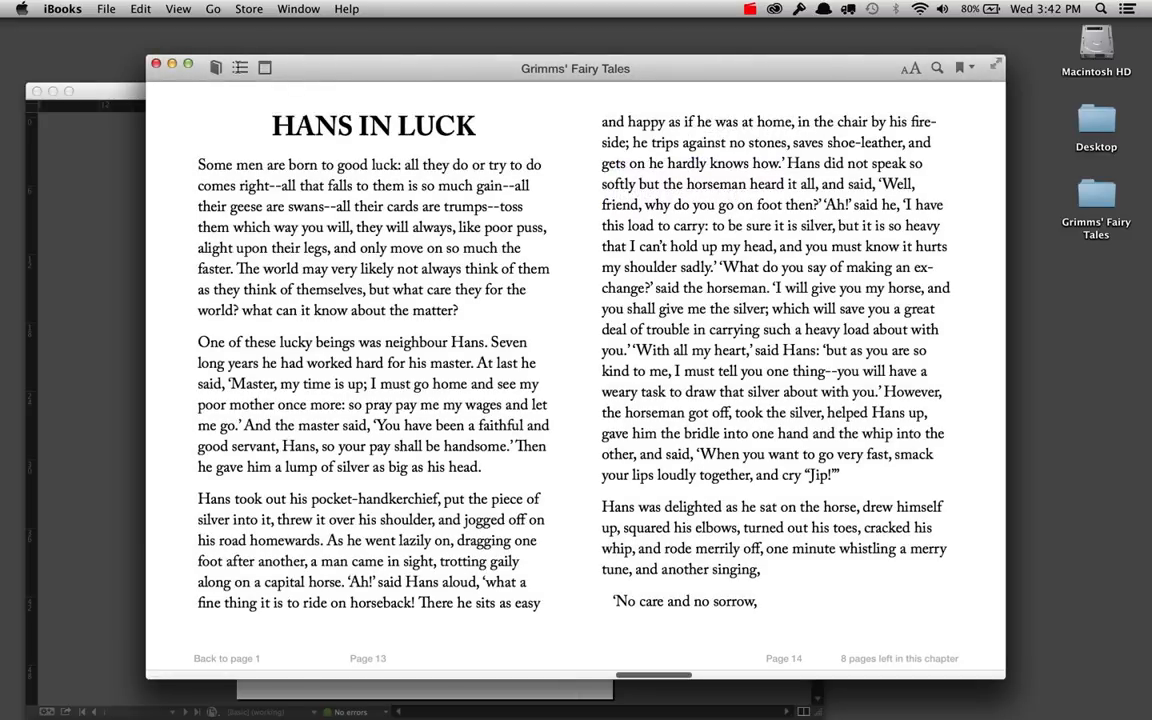
left_click(240, 68)
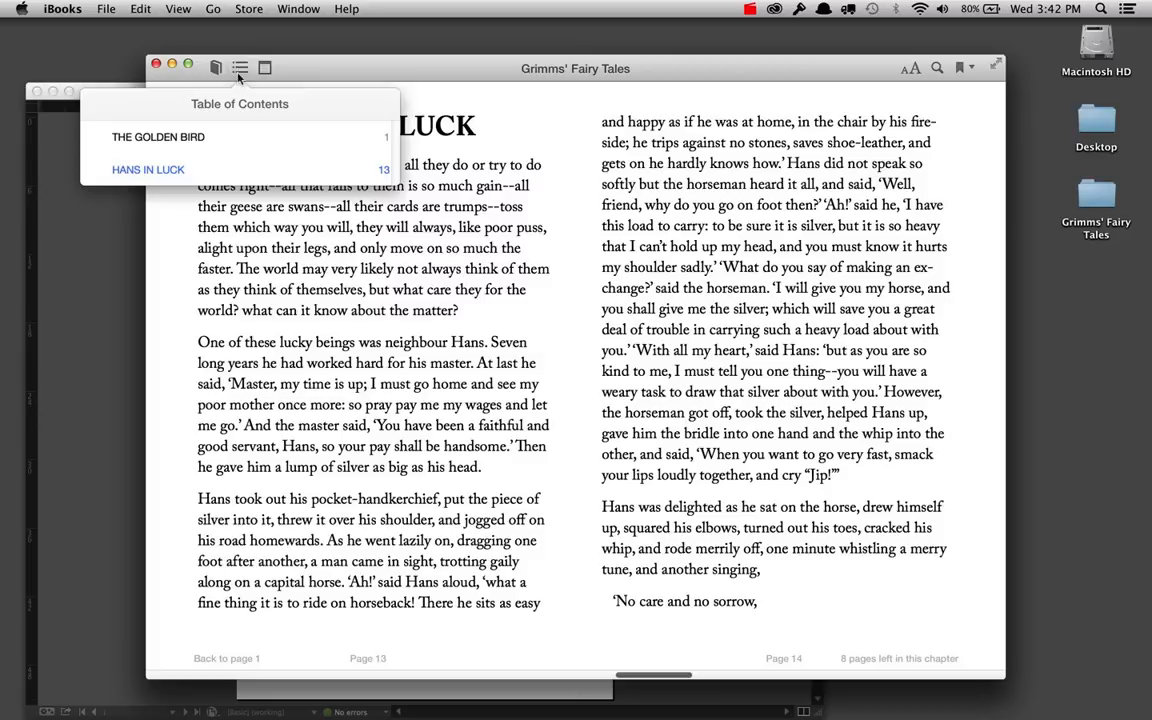
left_click(152, 134)
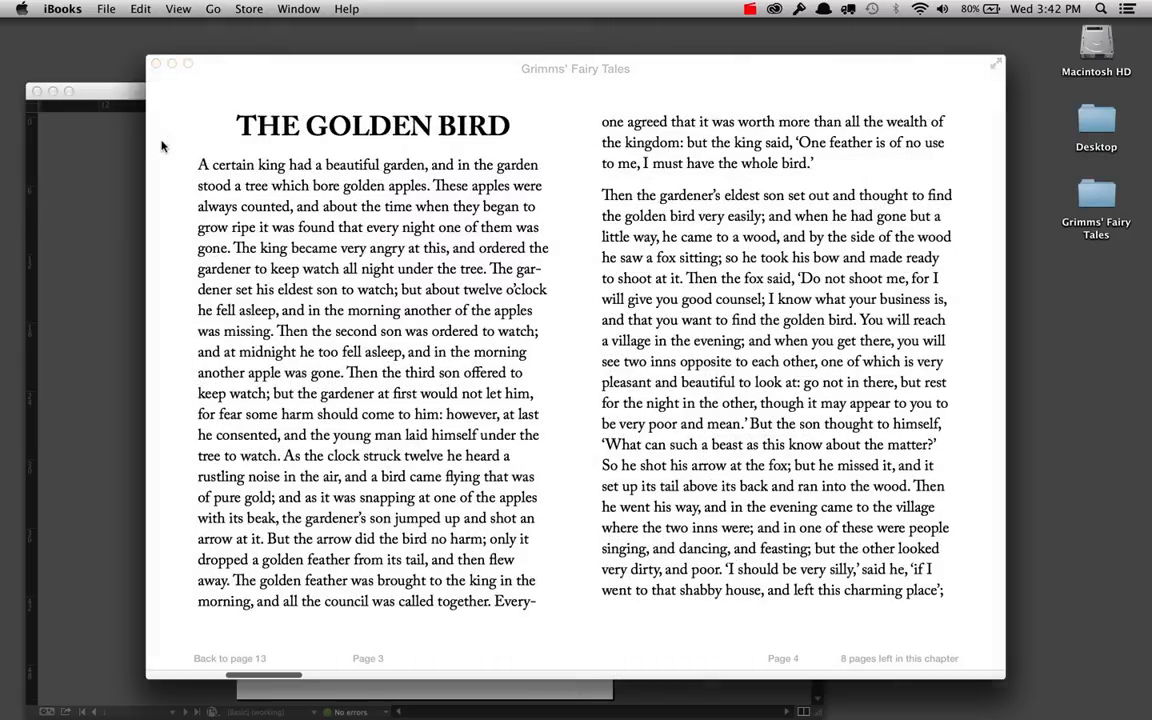
scroll(163, 146, "left", 5)
scroll(163, 146, "right", 10)
scroll(163, 146, "right", 10)
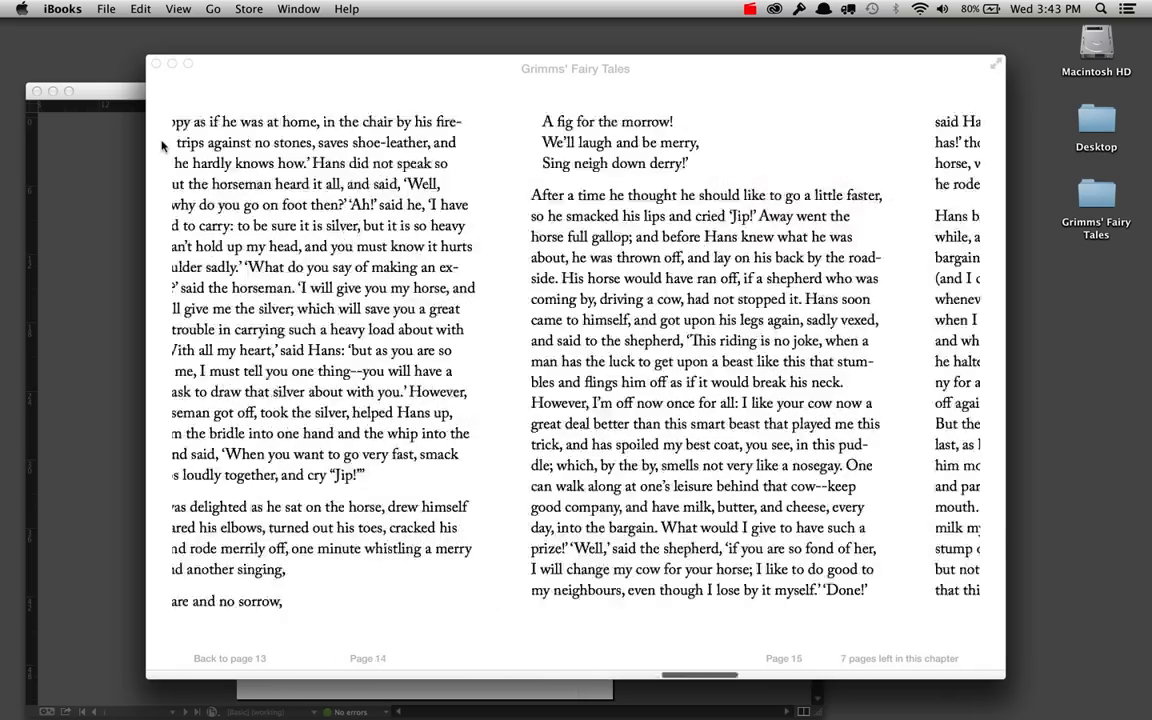
scroll(163, 146, "left", 12)
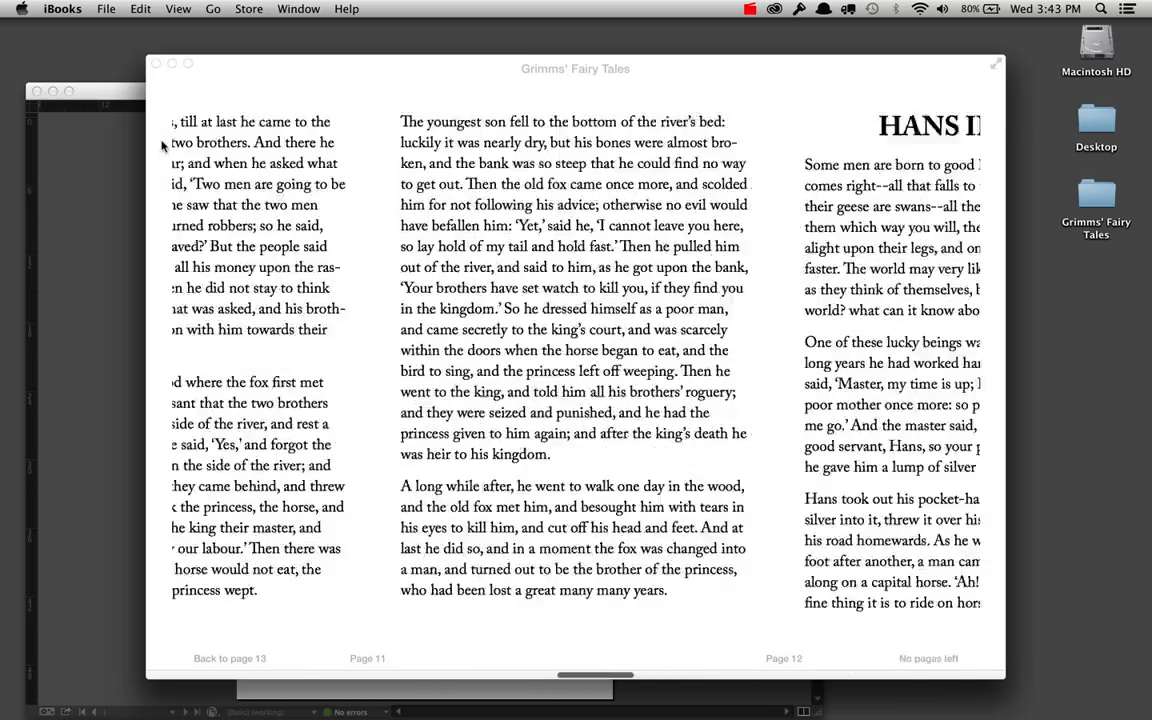
scroll(163, 146, "left", 4)
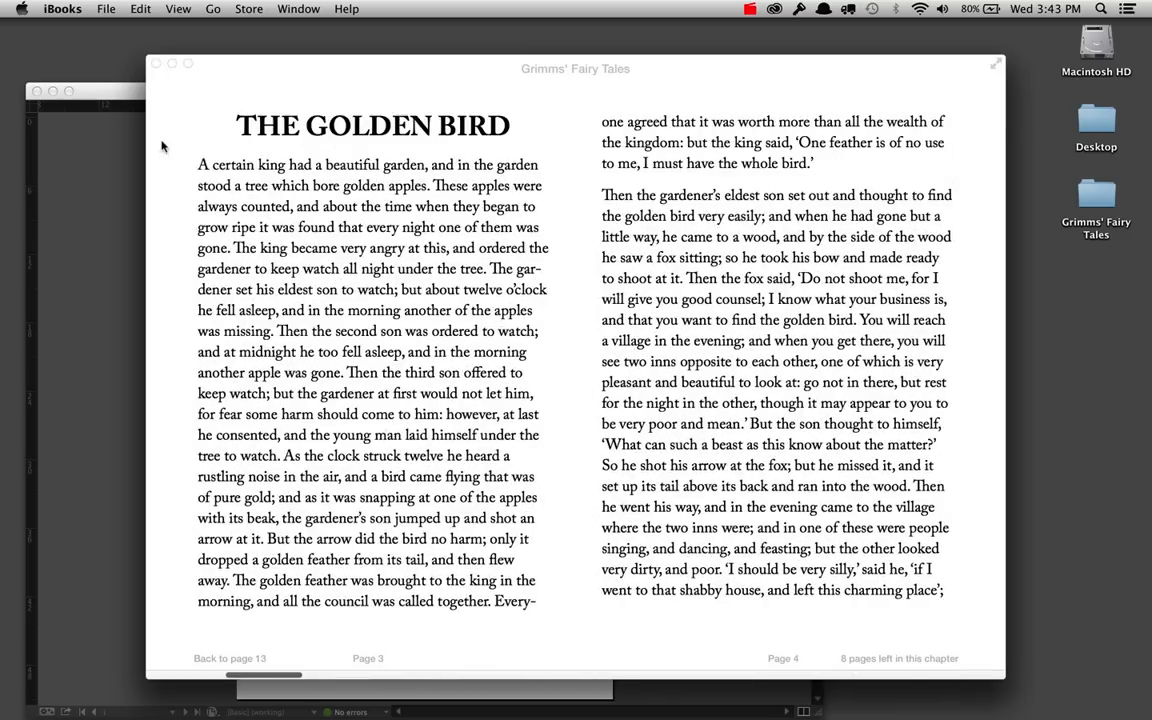
scroll(163, 146, "left", 2)
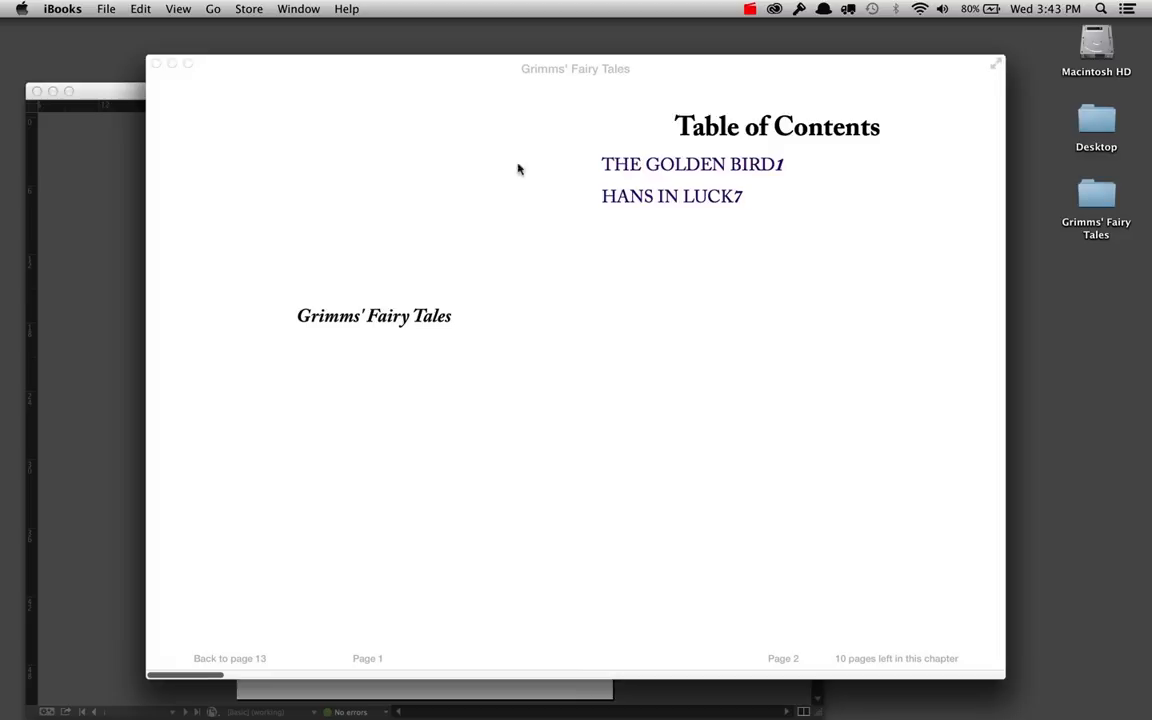
Step: Compare the iBooks navigation table of contents with the EPUB's contents page and the TOC document in InDesign
left_click(241, 68)
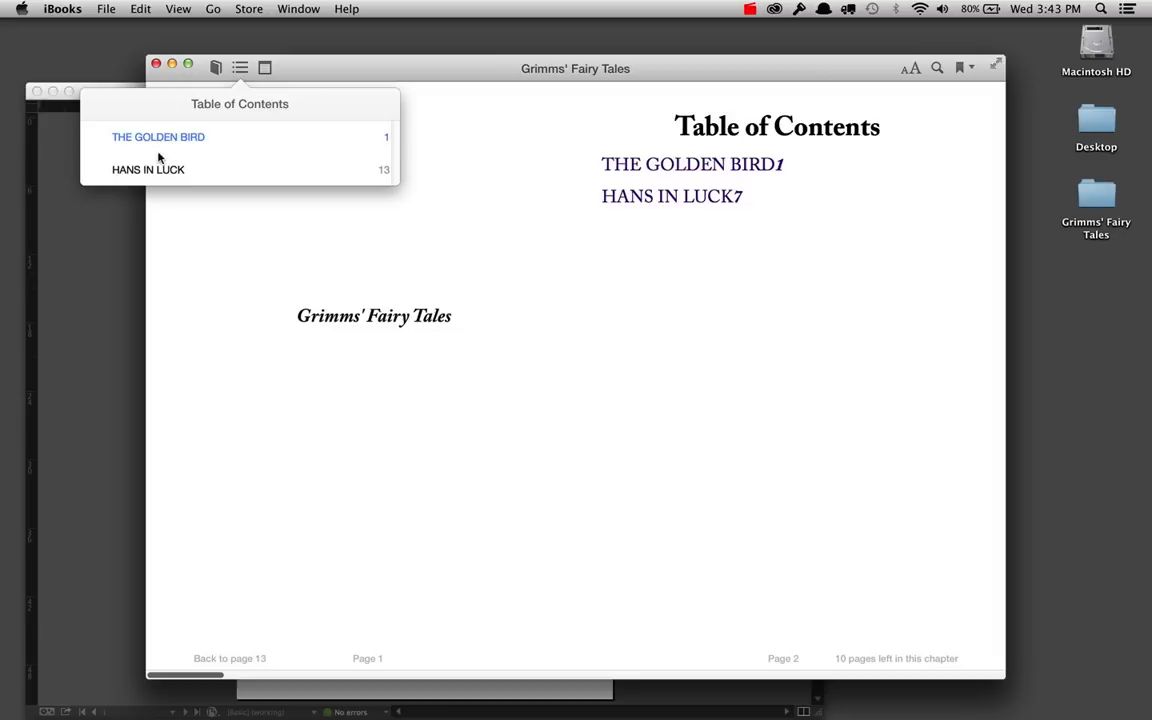
left_click(240, 72)
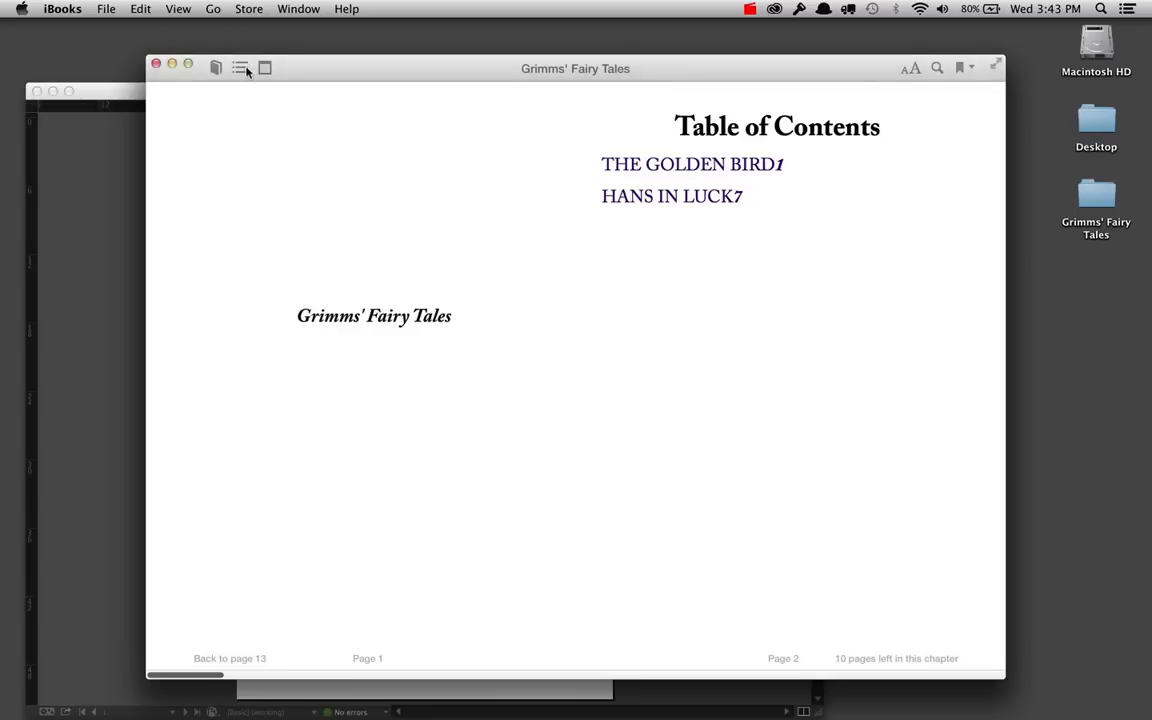
left_click(240, 67)
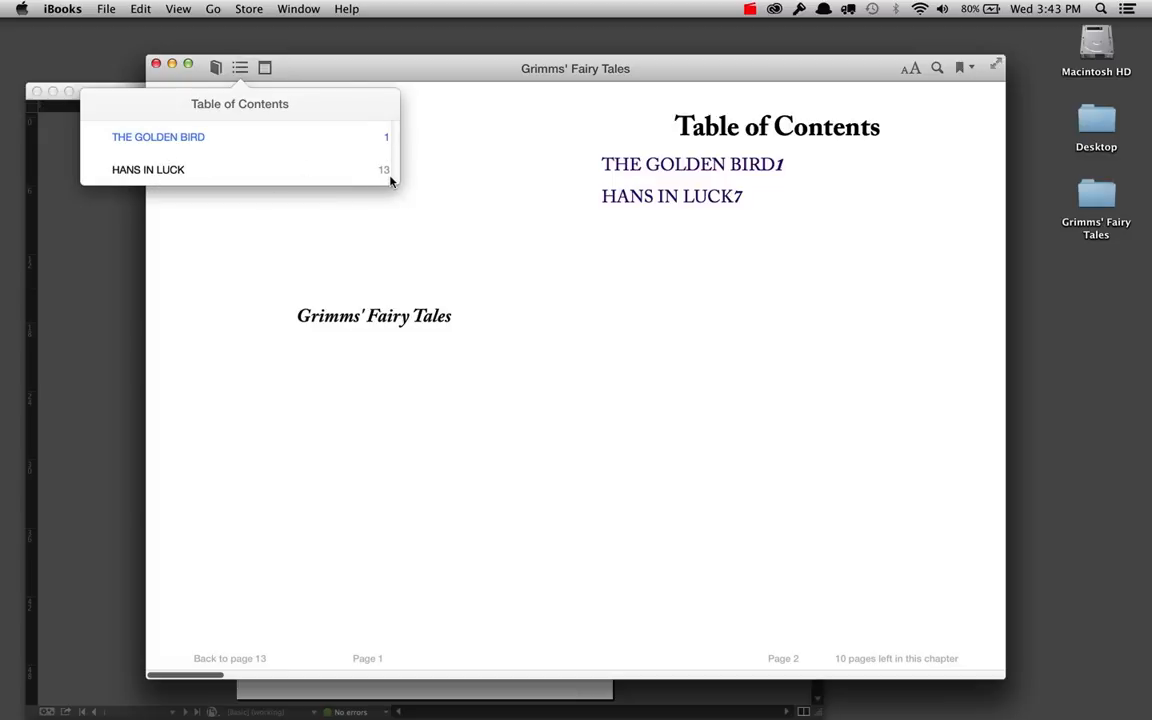
left_click(645, 252)
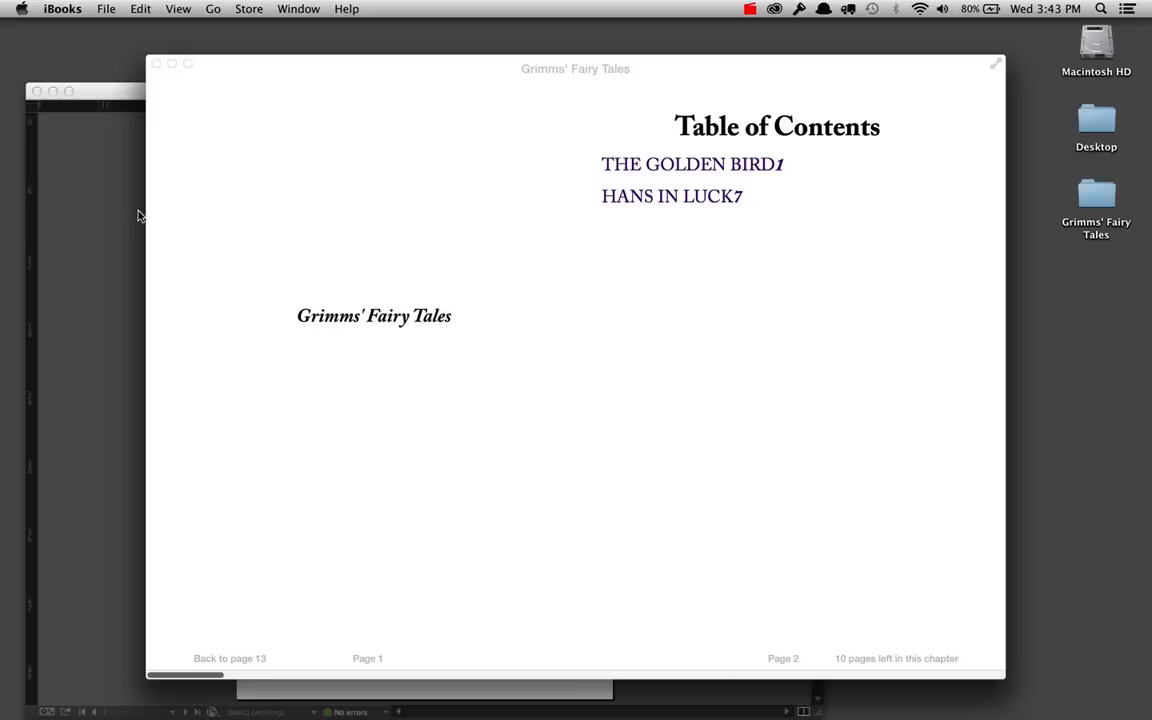
left_click(100, 222)
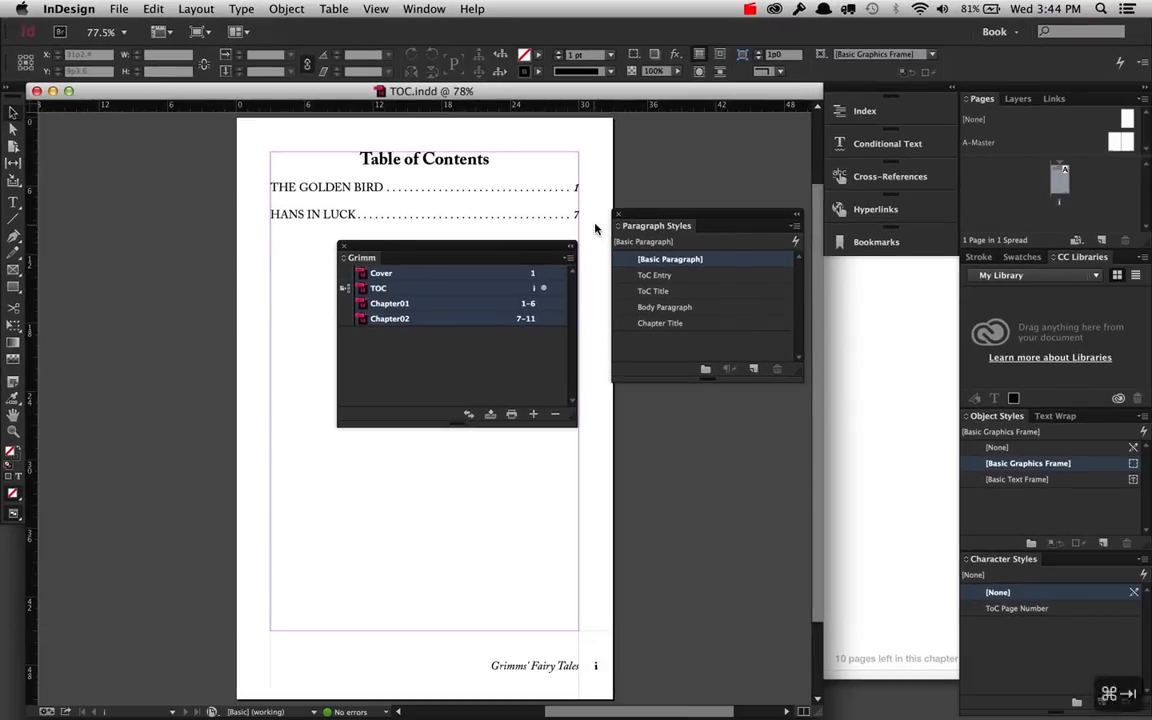
key("super+Tab")
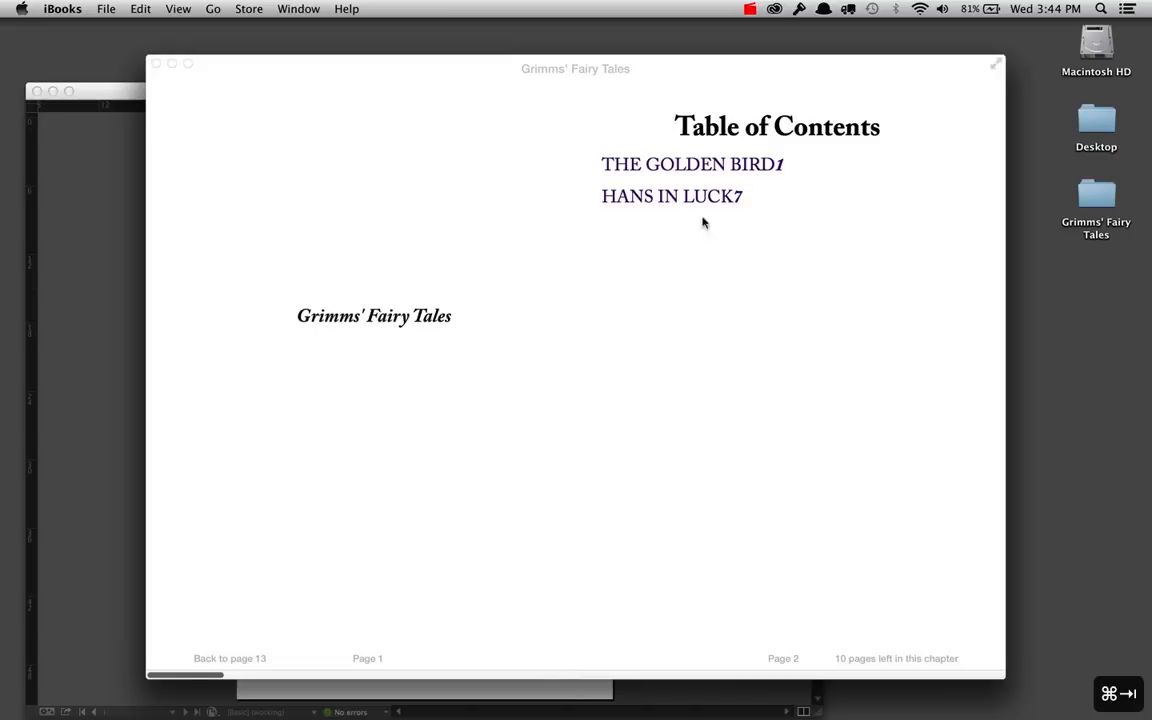